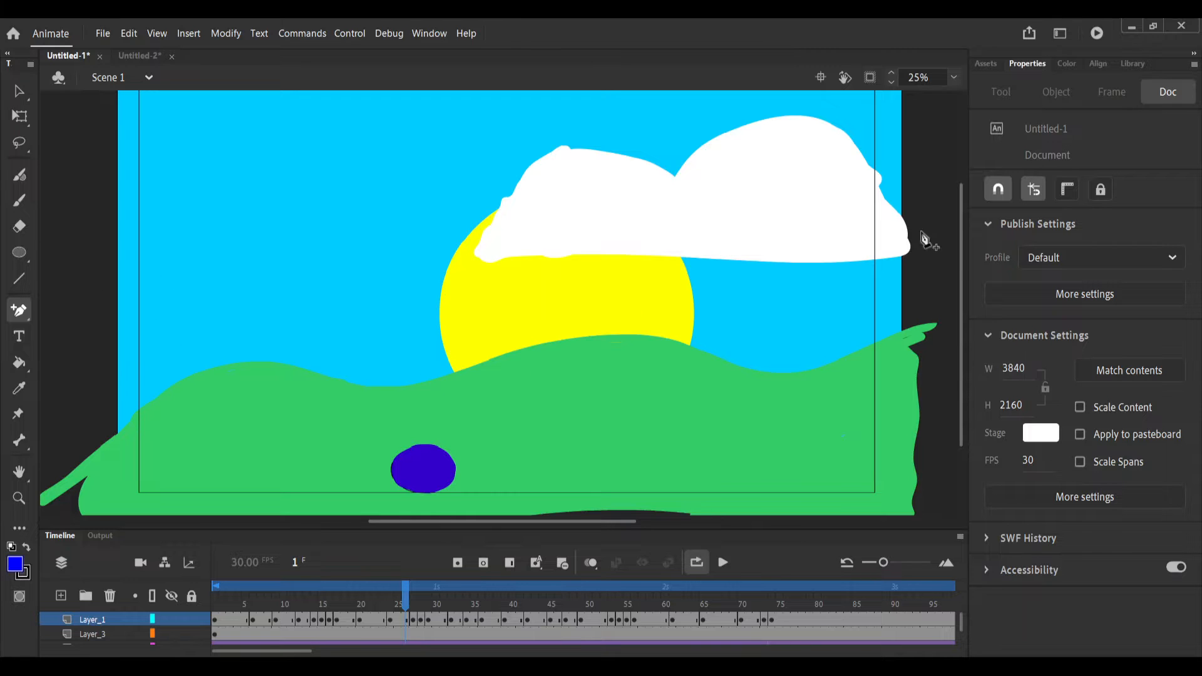
Play the finished bouncing-ball animation from frame 1 and pause it.
scroll(958, 271, "up", 3)
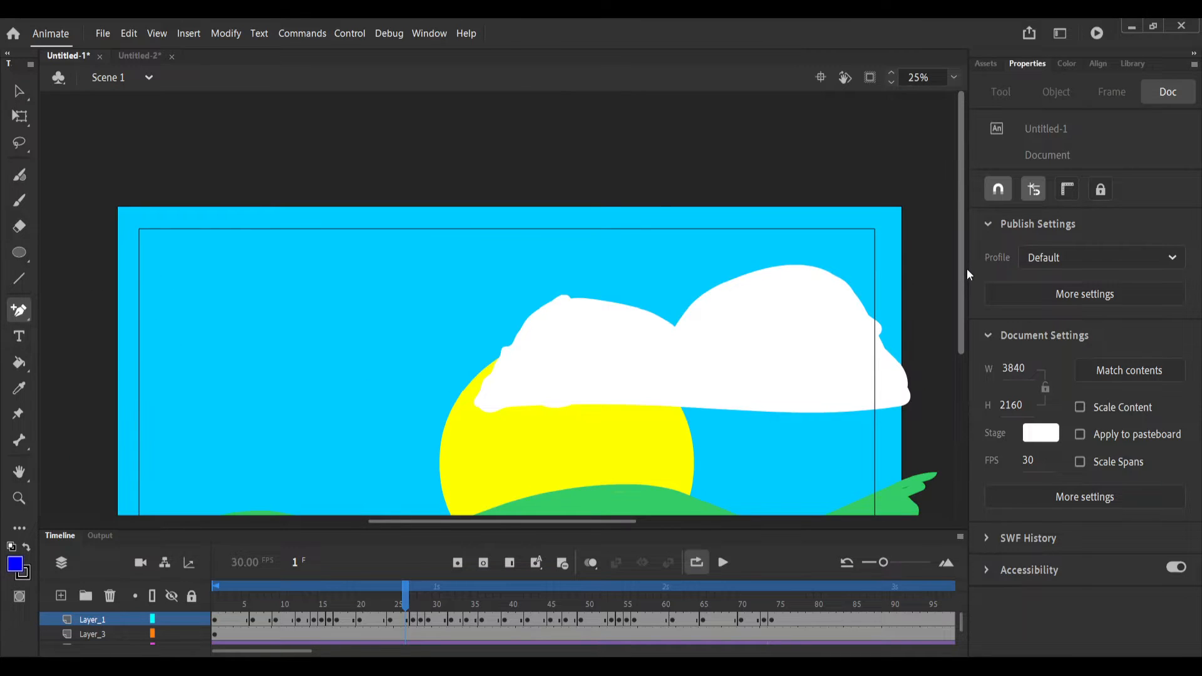
scroll(958, 278, "down", 3)
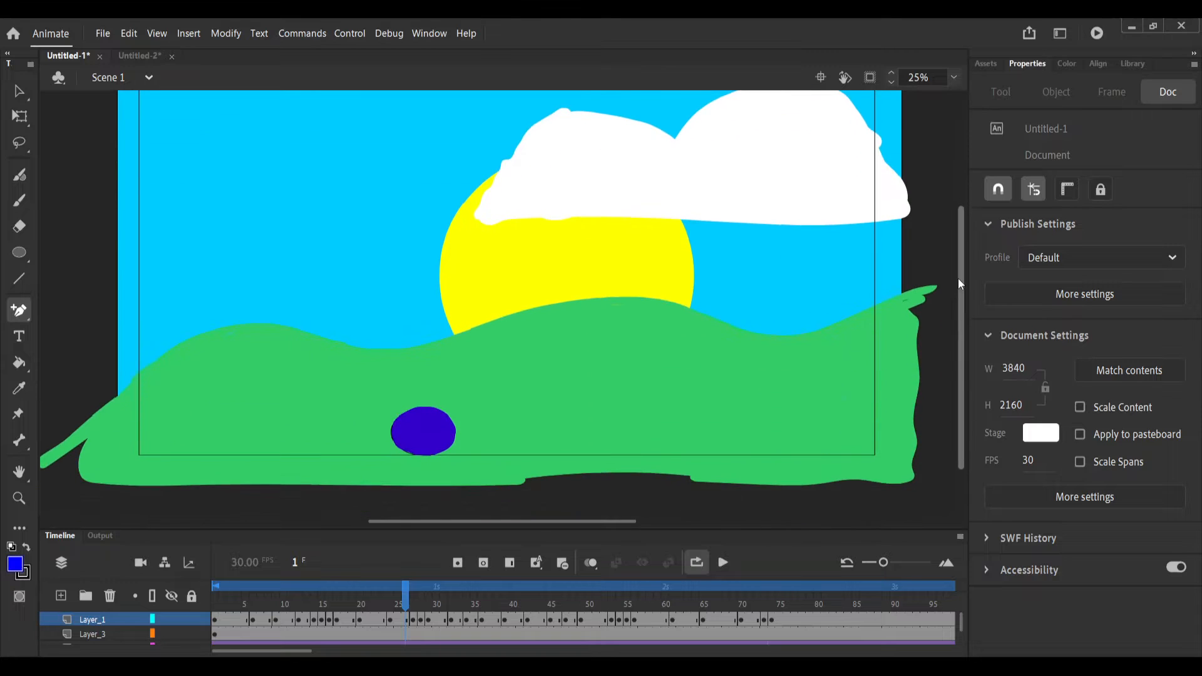
left_click(217, 611)
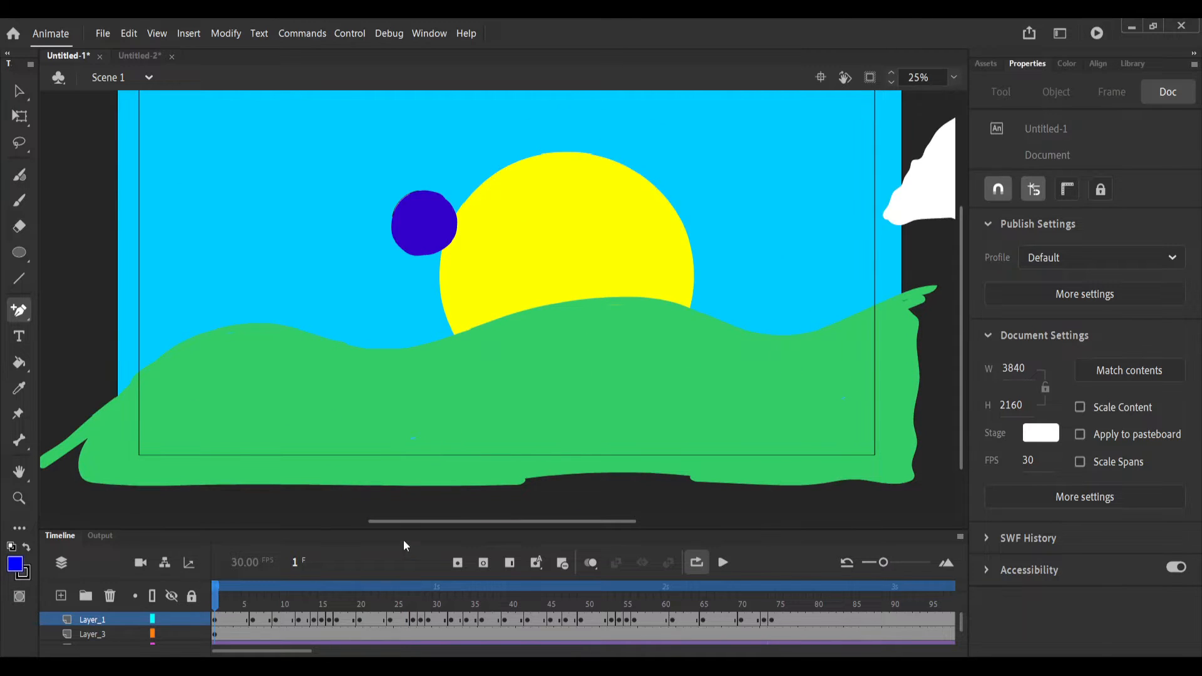
left_click(725, 563)
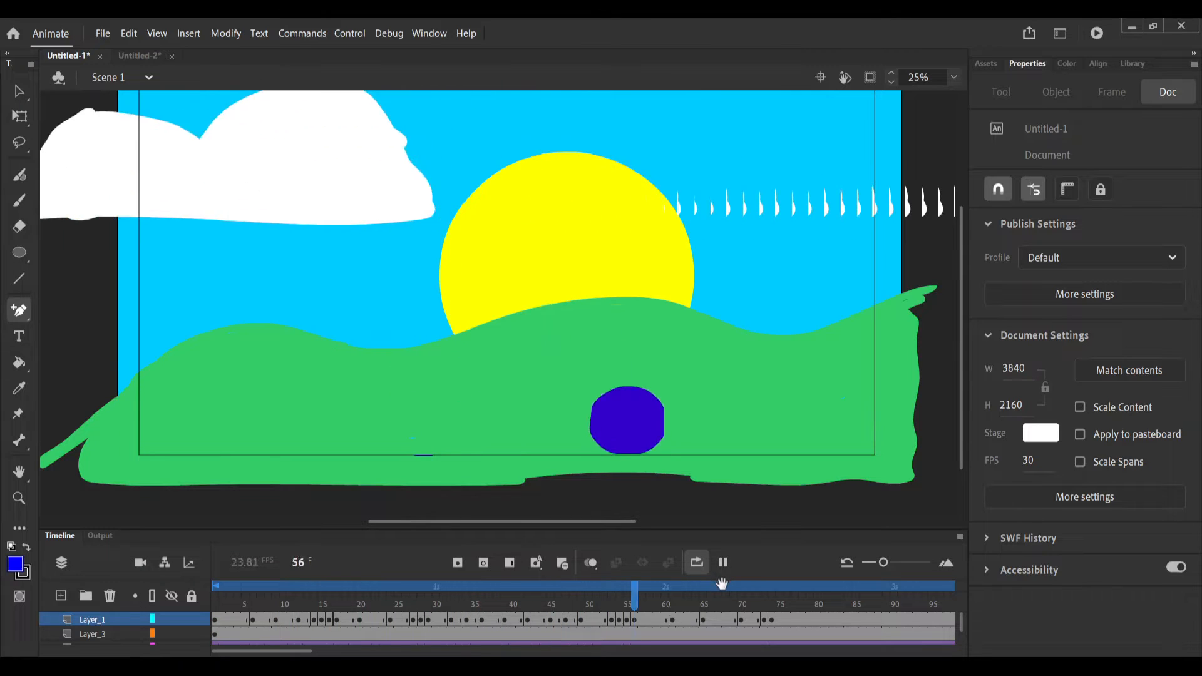
left_click(722, 566)
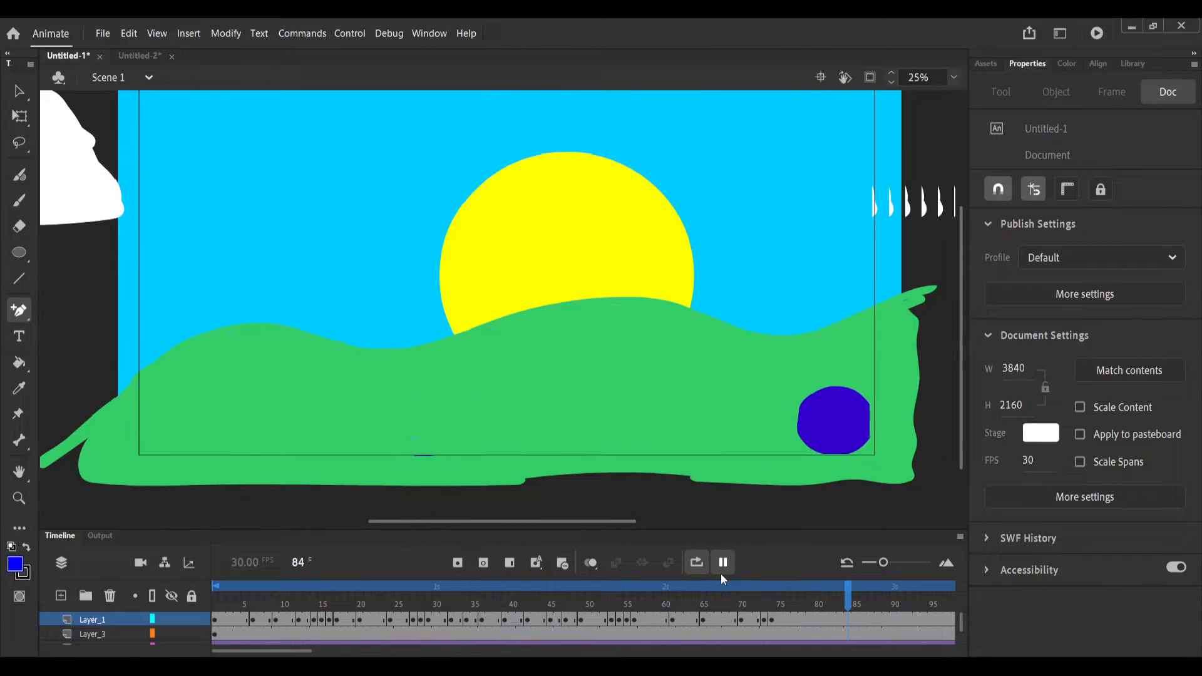
Turn on onion skinning, extend its range back to frame 1, and review the ball's spacing across the frames.
left_click(587, 565)
left_click_drag(711, 593, 214, 593)
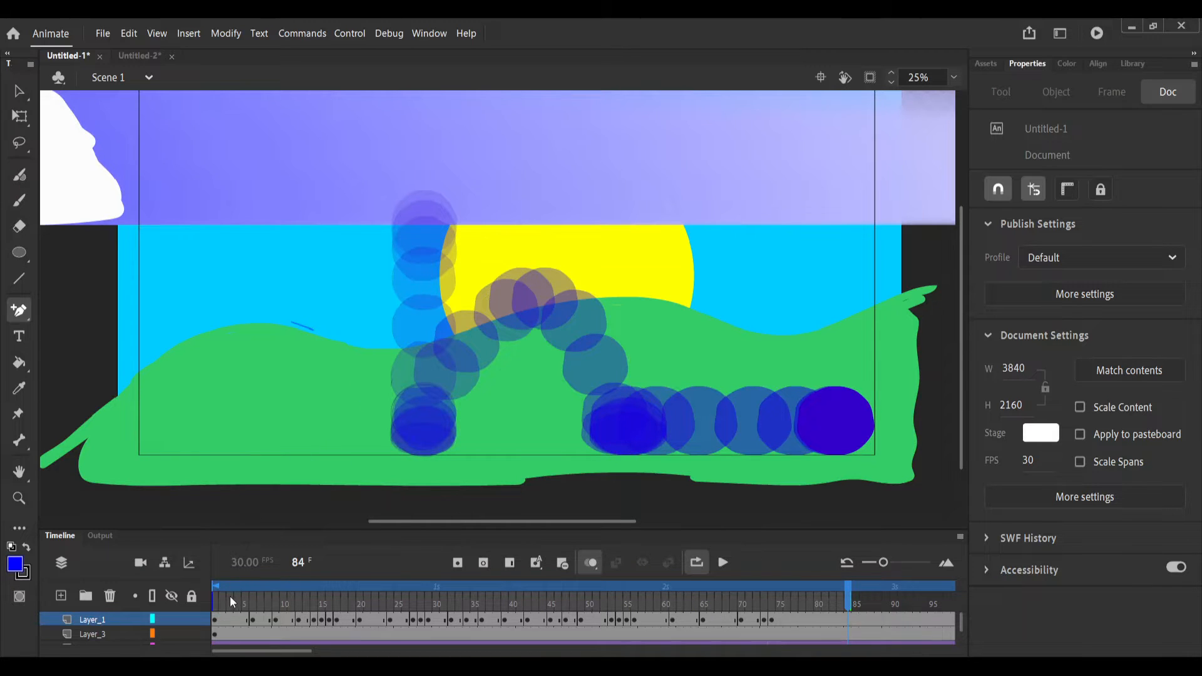
left_click_drag(216, 593, 785, 593)
key("Return")
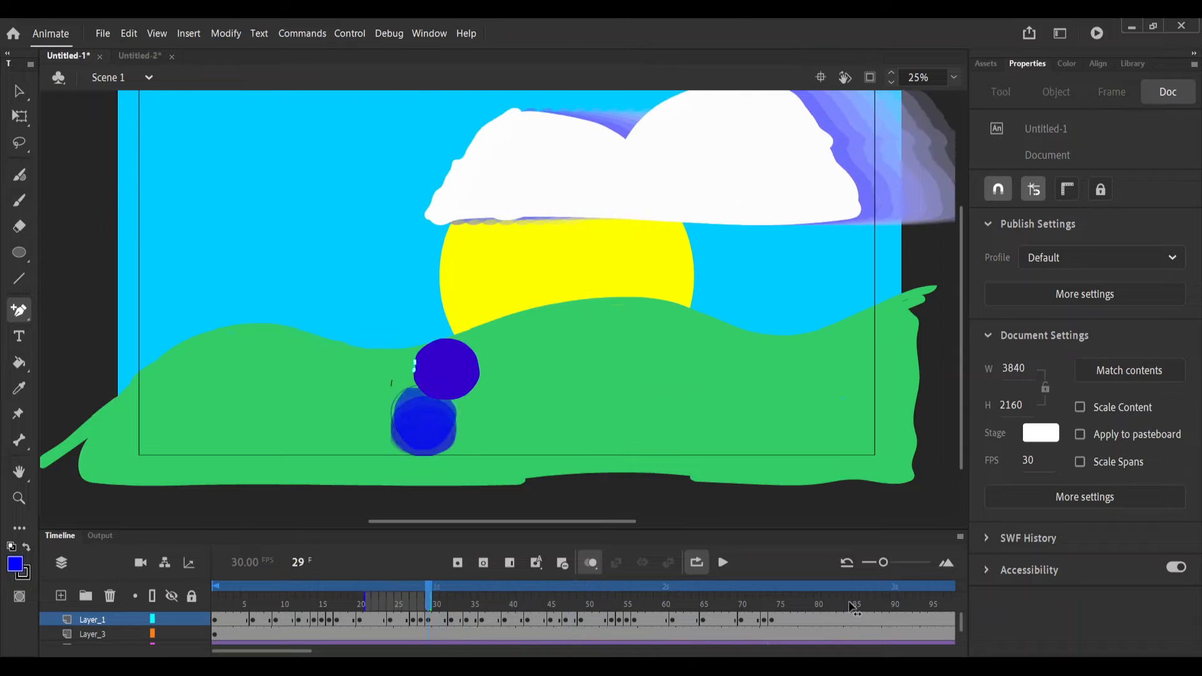
left_click_drag(338, 595, 246, 528)
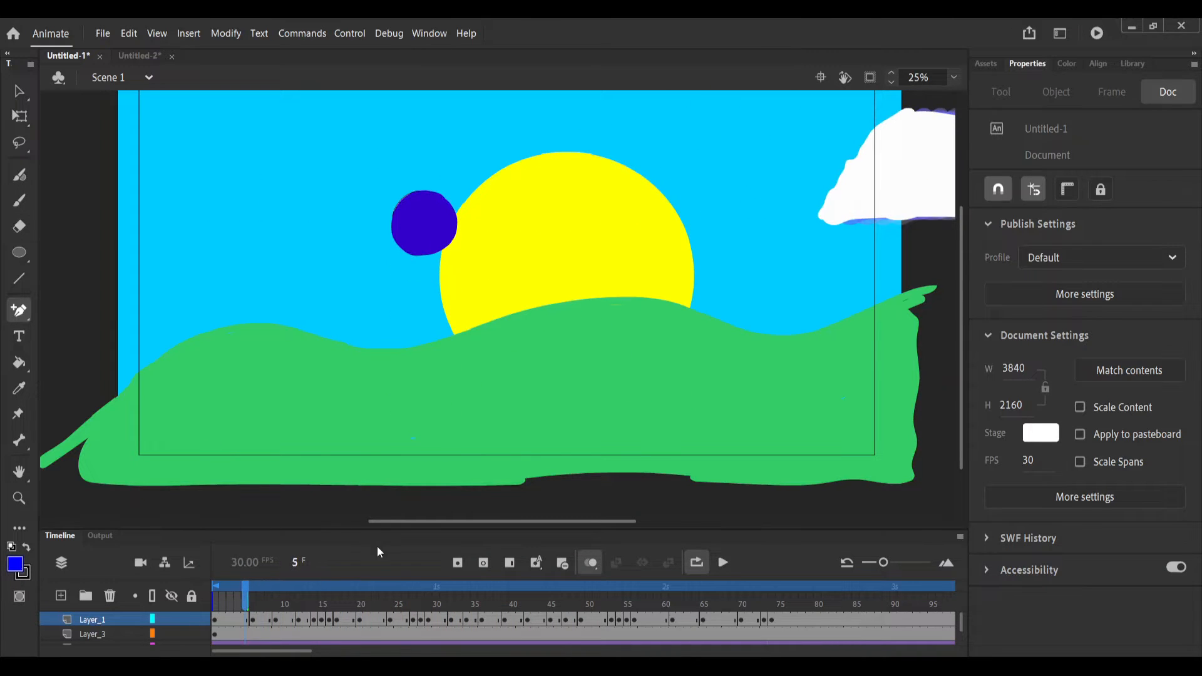
scroll(959, 308, "down", 3)
scroll(962, 303, "up", 5)
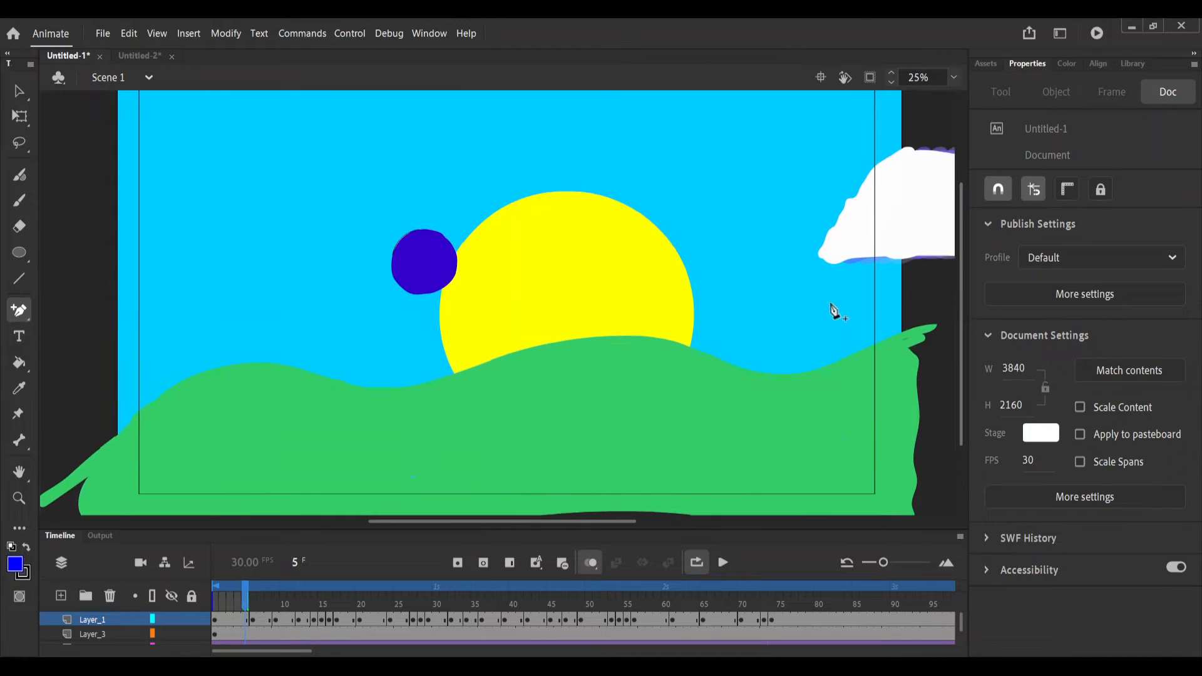
In the Untitled-2 document, draw a blue circle about 429 px wide without a stroke near the stage's upper left and shift it slightly down.
left_click(140, 56)
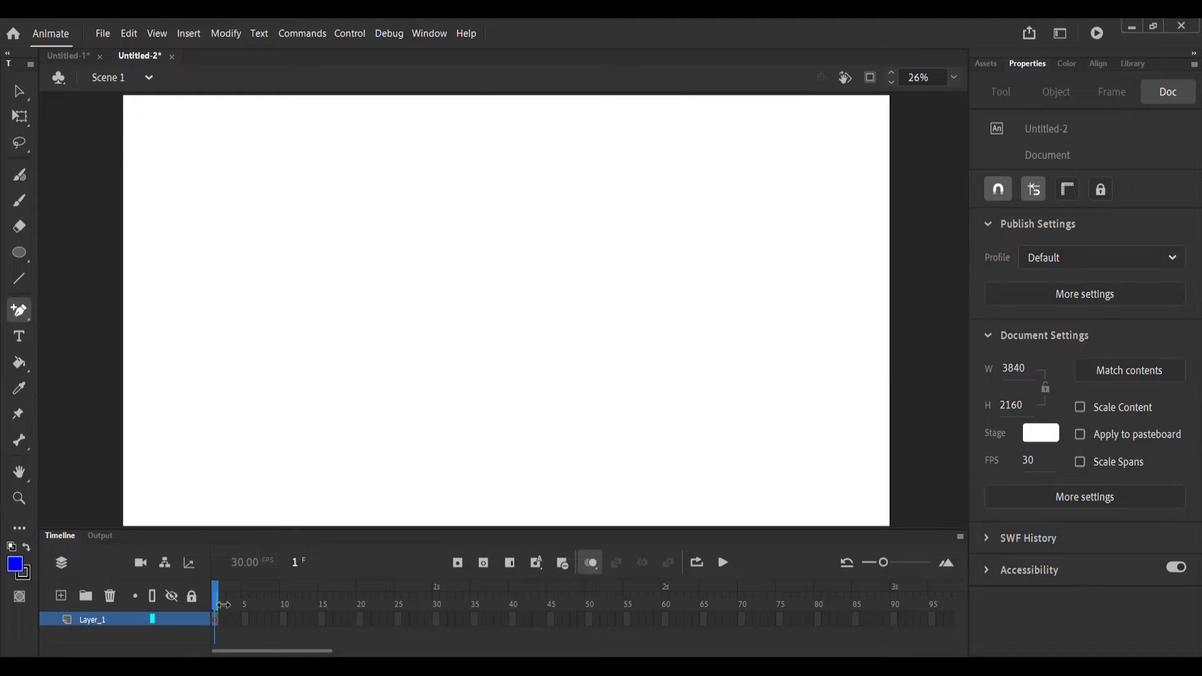
left_click(20, 254)
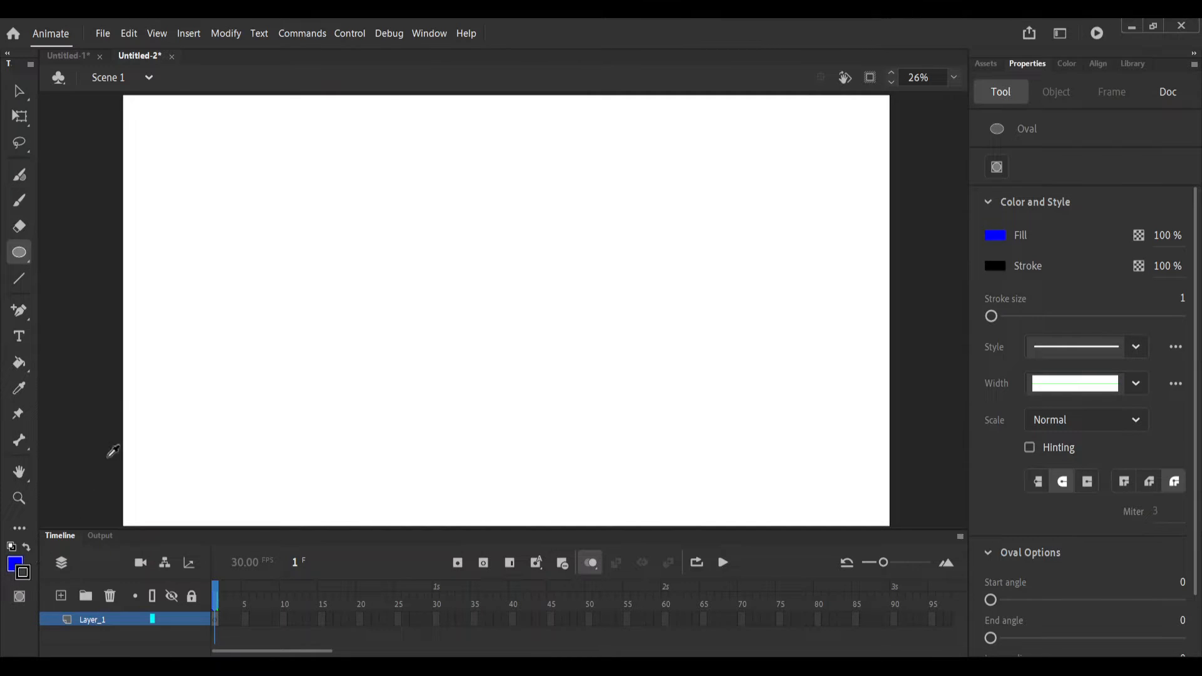
left_click(277, 373)
mouse_move(231, 180)
left_mouse_down()
mouse_move(329, 279)
mouse_move(318, 265)
left_mouse_up()
left_click(19, 90)
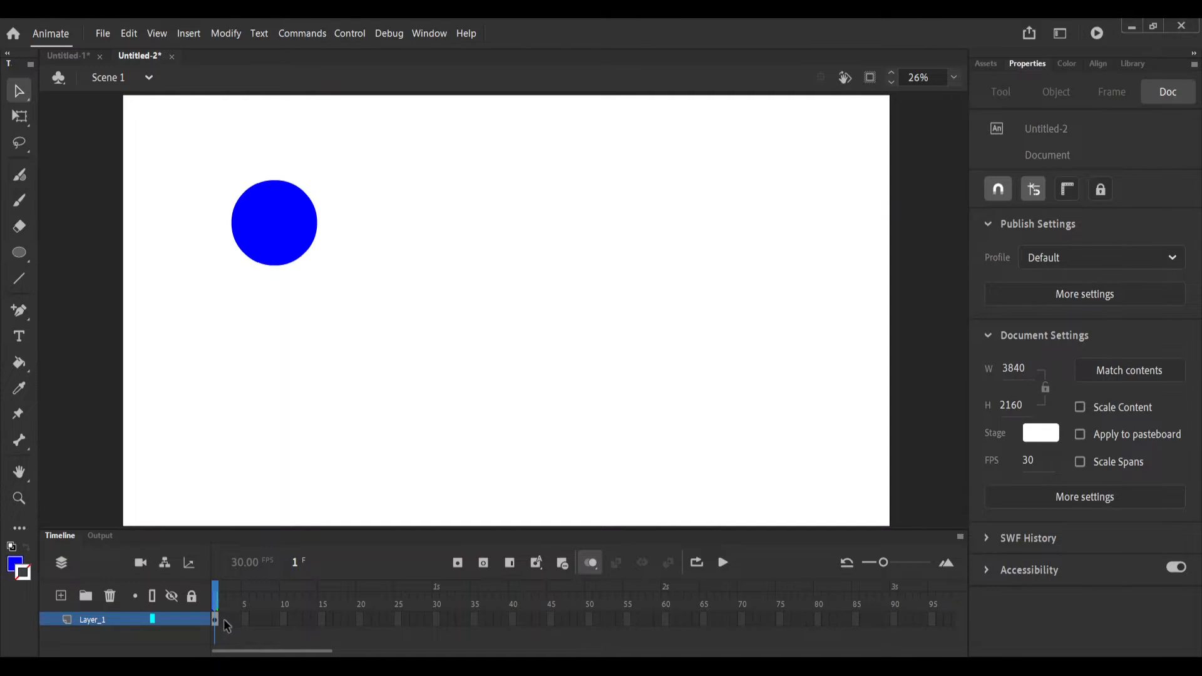
left_click_drag(285, 217, 285, 231)
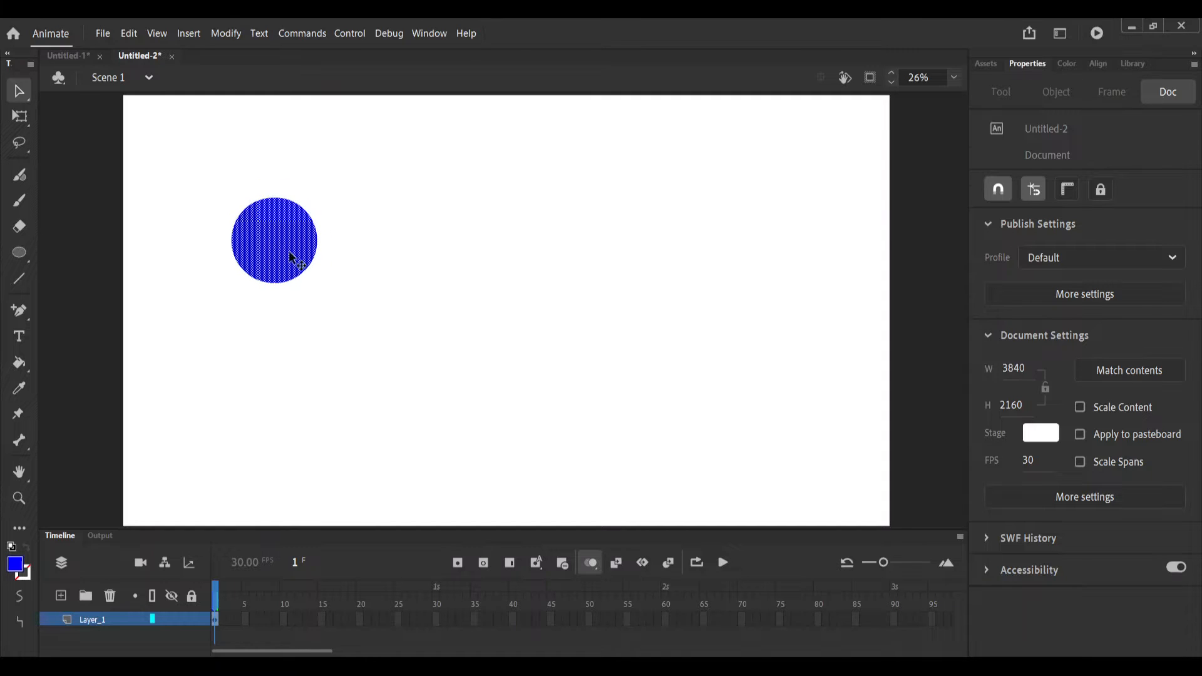
Insert a keyframe at frame 2 of Layer_1.
left_click(221, 620)
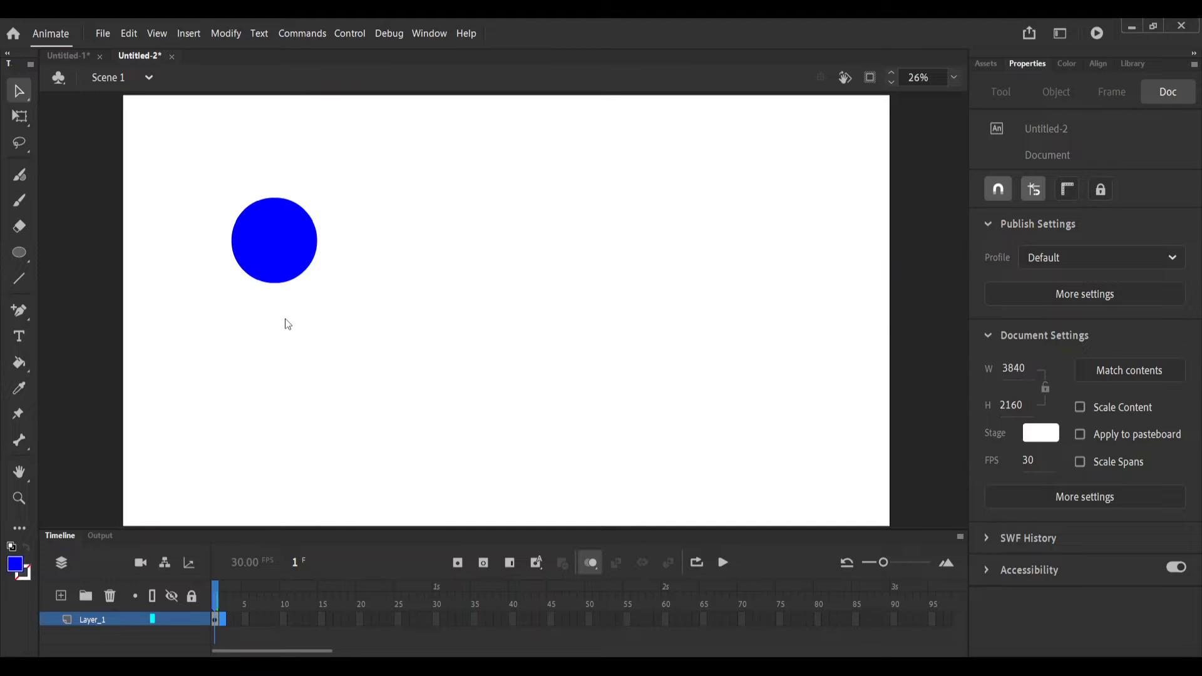
key("F6")
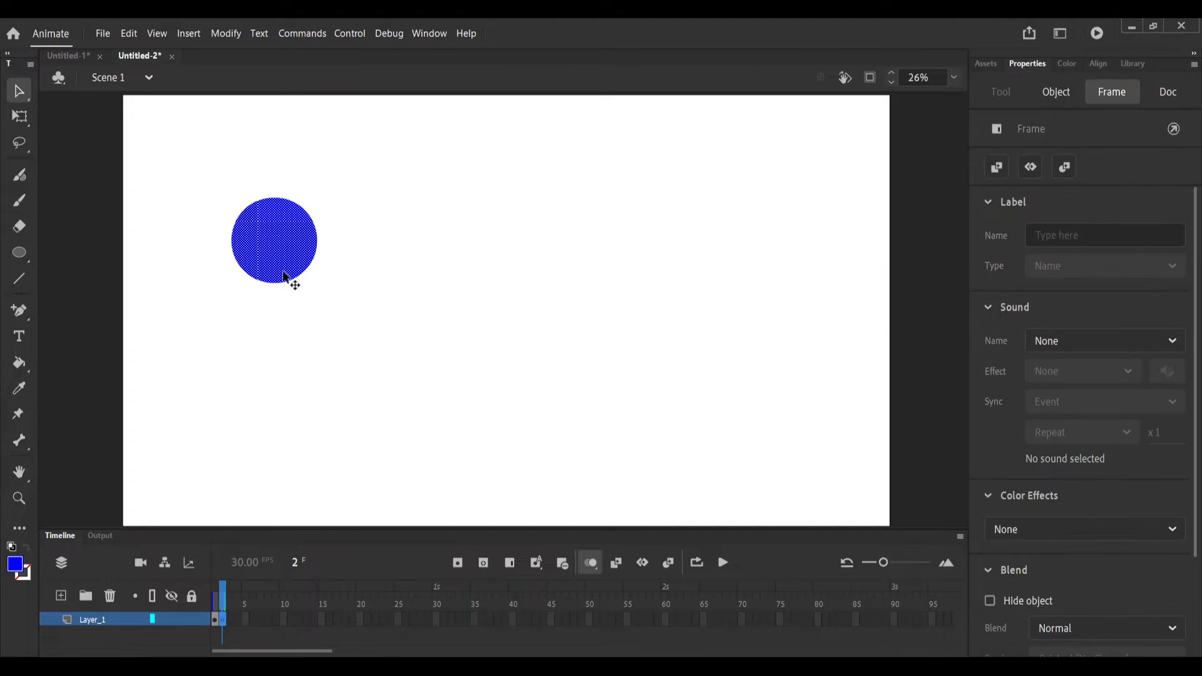
left_click(221, 597)
left_click(223, 603)
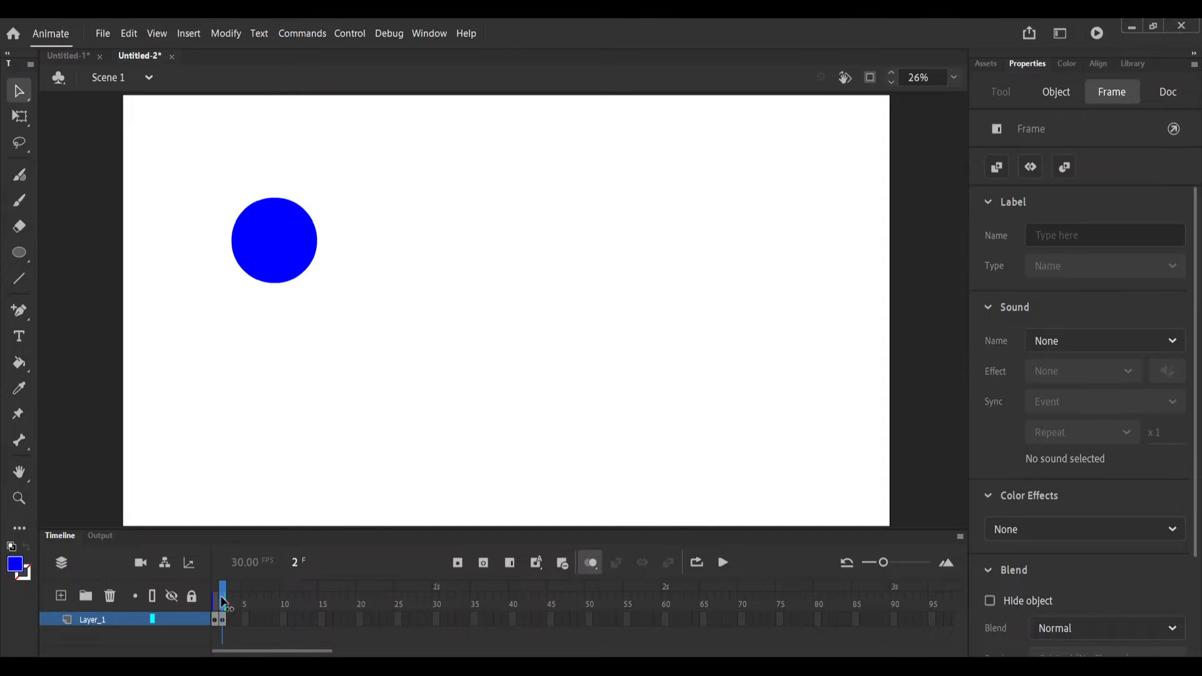
left_click(222, 605)
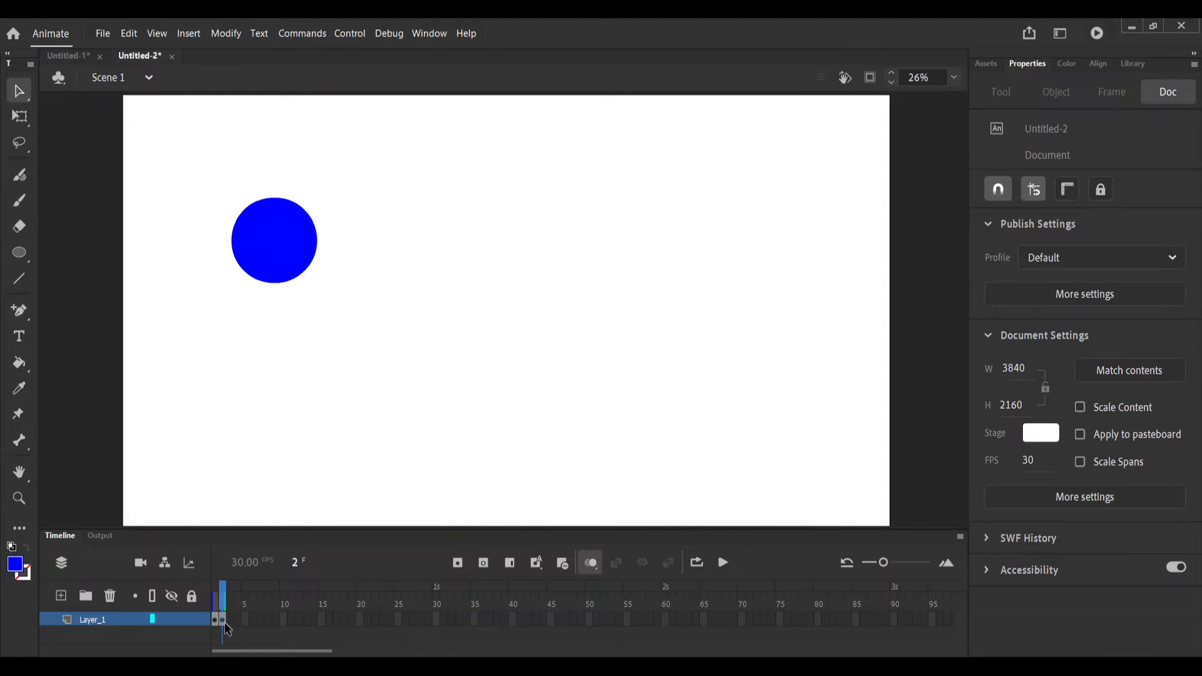
Nudge the circle in frame 2 a short distance straight down so that it still overlaps its frame 1 position.
left_click_drag(202, 180, 304, 279)
key("shift+Down")
key("shift+Down")
key("shift+Down")
key("shift+Down")
key("shift+Down")
key("shift+Down")
key("shift+Down")
key("shift+Down")
key("shift+Down")
key("shift+Down")
key("shift+Down")
key("shift+Down")
key("shift+Down")
key("shift+Down")
key("shift+Down")
key("shift+Down")
key("shift+Down")
key("shift+Down")
key("shift+Down")
key("shift+Down")
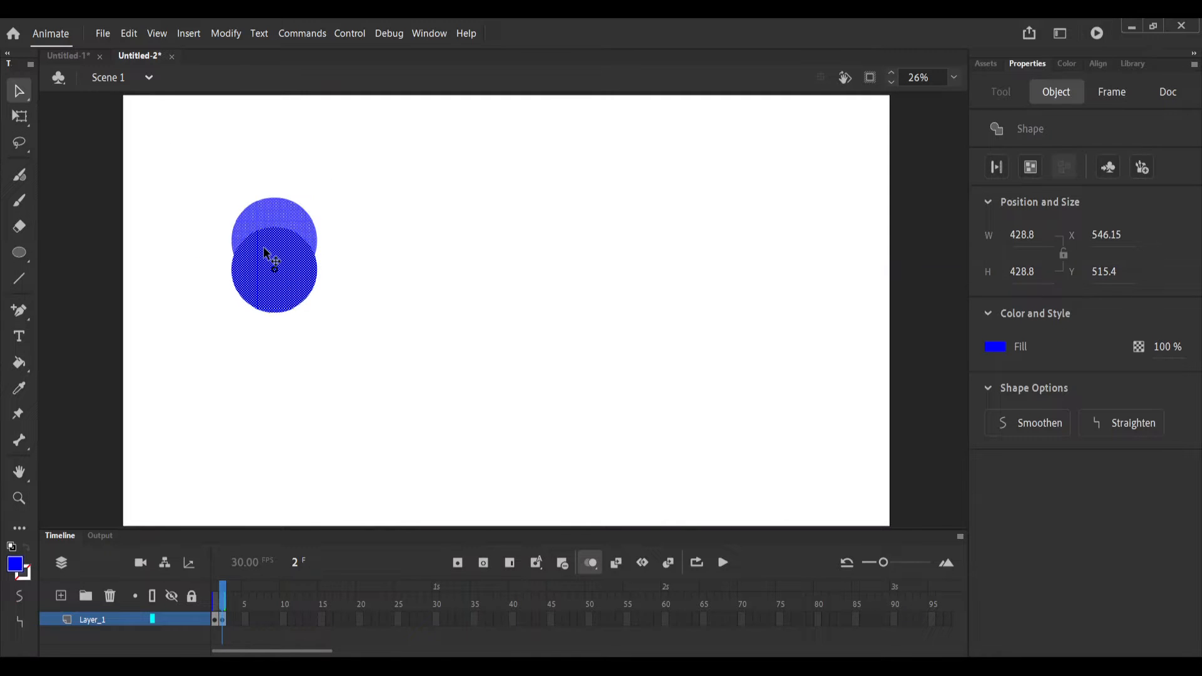
key("shift+Up")
key("shift+Up")
key("shift+Up")
key("shift+Up")
key("shift+Up")
key("shift+Up")
key("shift+Up")
key("shift+Up")
key("shift+Up")
key("shift+Up")
key("shift+Up")
key("shift+Up")
key("shift+Down")
key("shift+Down")
key("shift+Down")
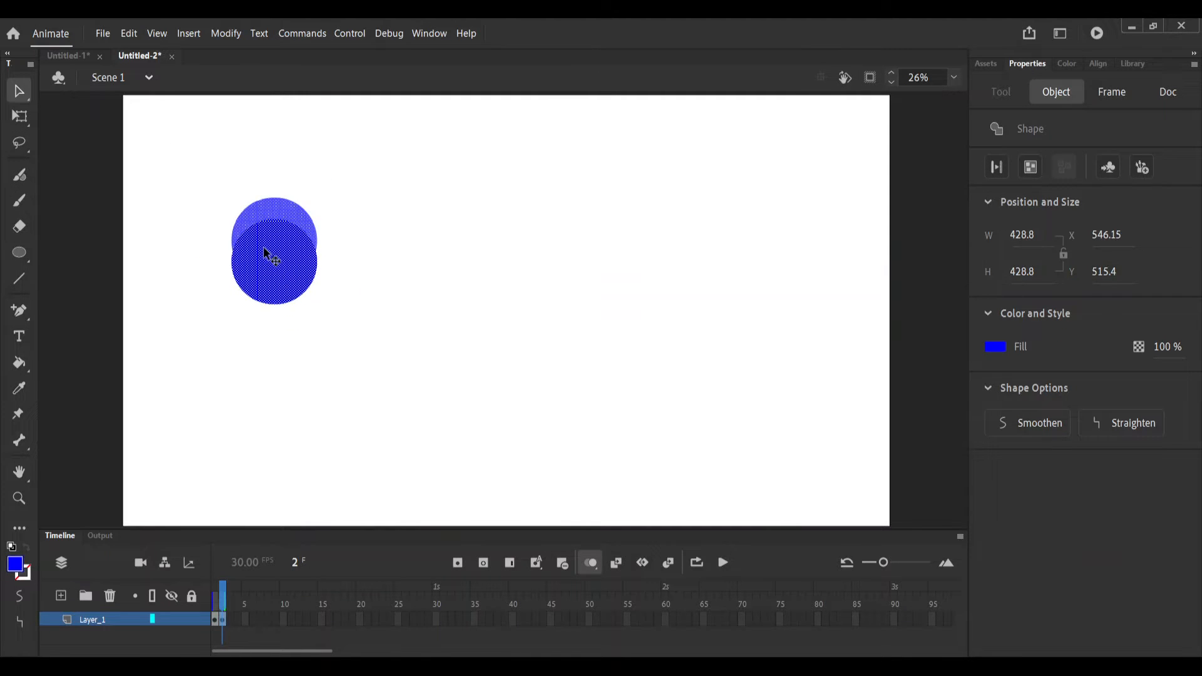
Compare the circle's positions in frames 1 and 2 by adjusting the onion skin range.
left_click_drag(213, 599, 233, 599)
key("comma")
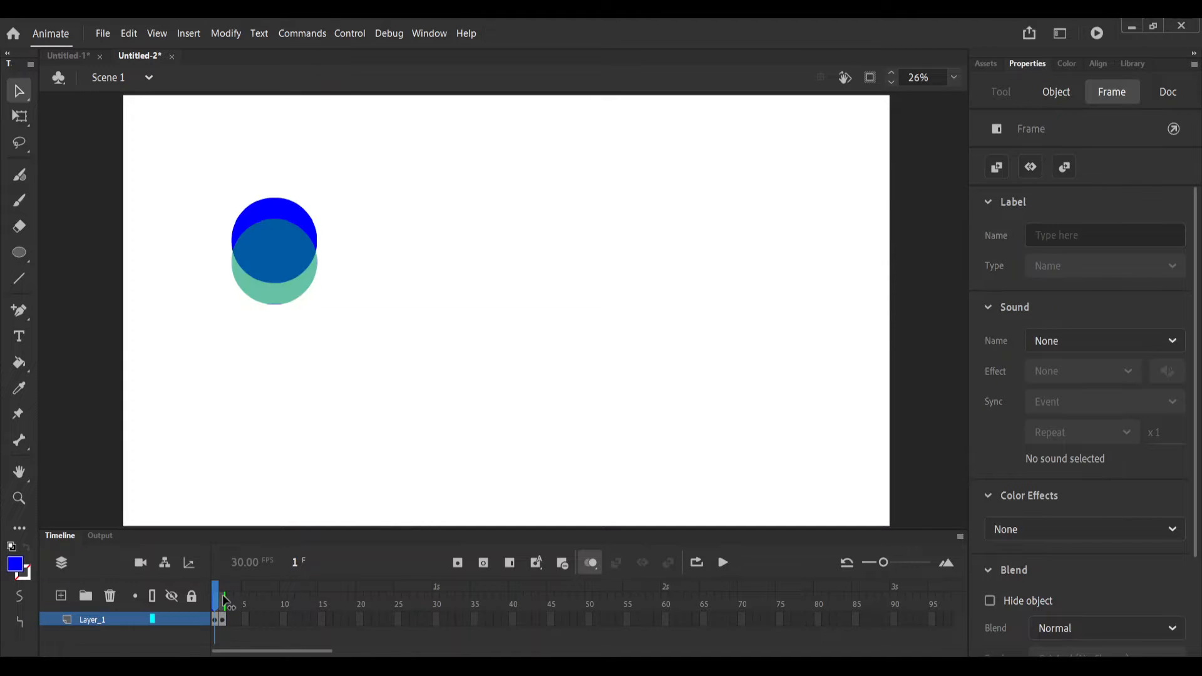
left_click(225, 602)
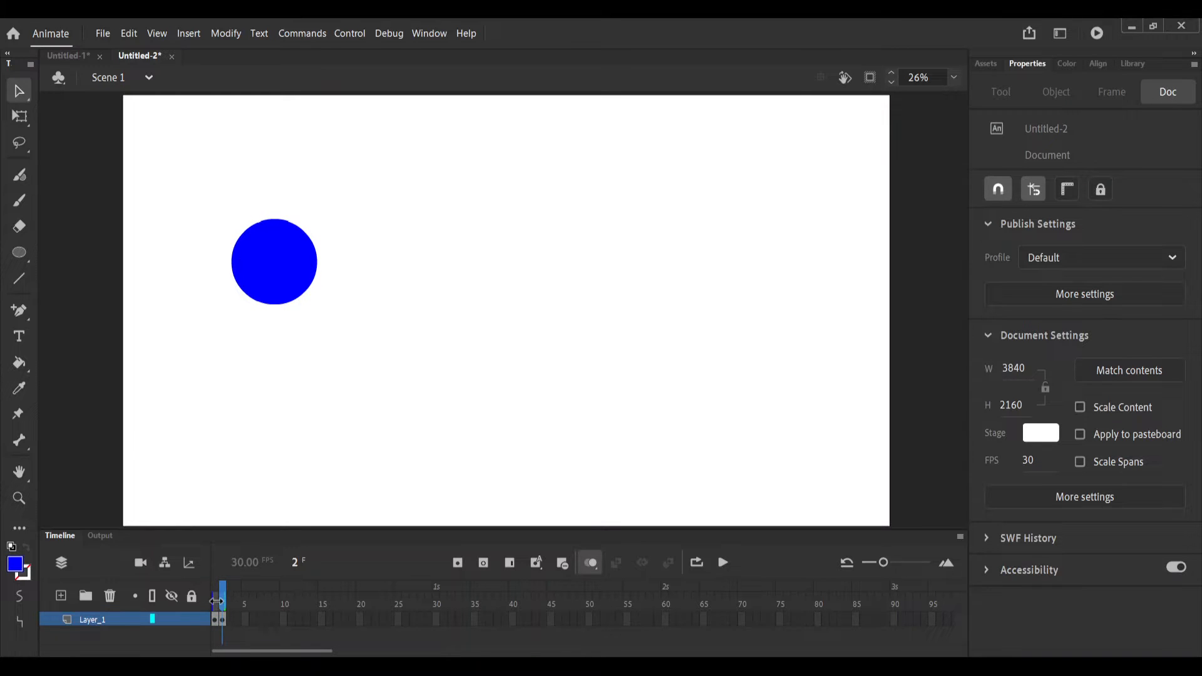
left_click_drag(216, 601, 211, 601)
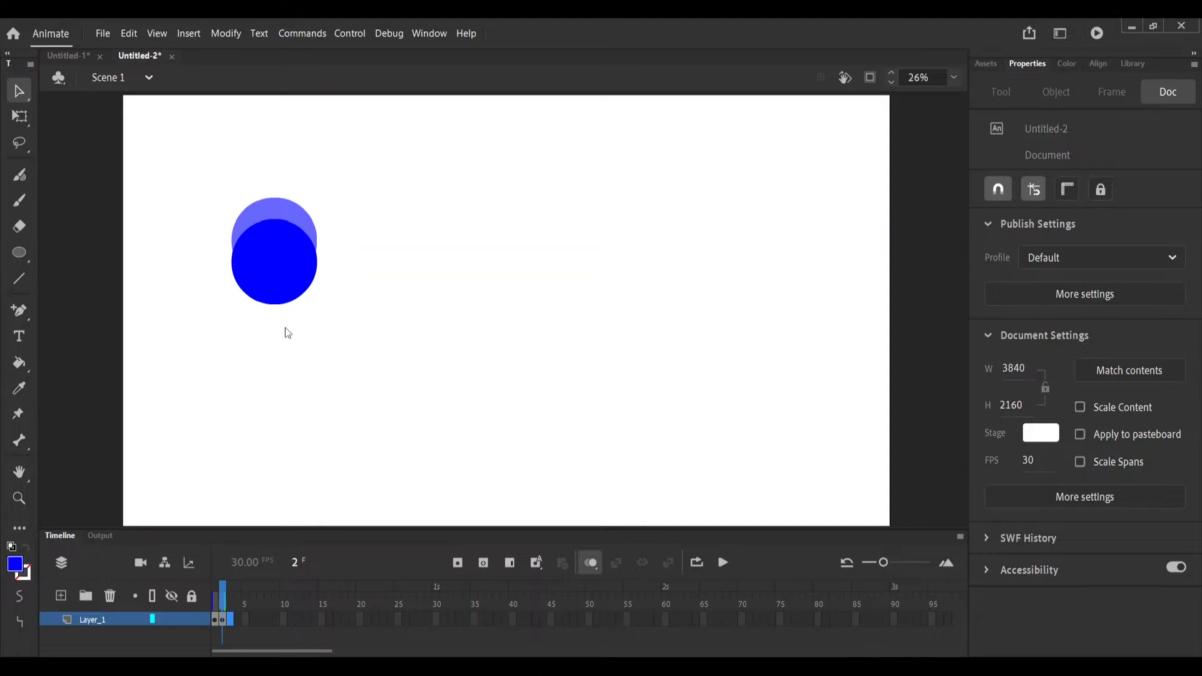
Insert a keyframe at frame 3 with the circle lowered to a Y of about 710, and compare it with the earlier frames.
key("F6")
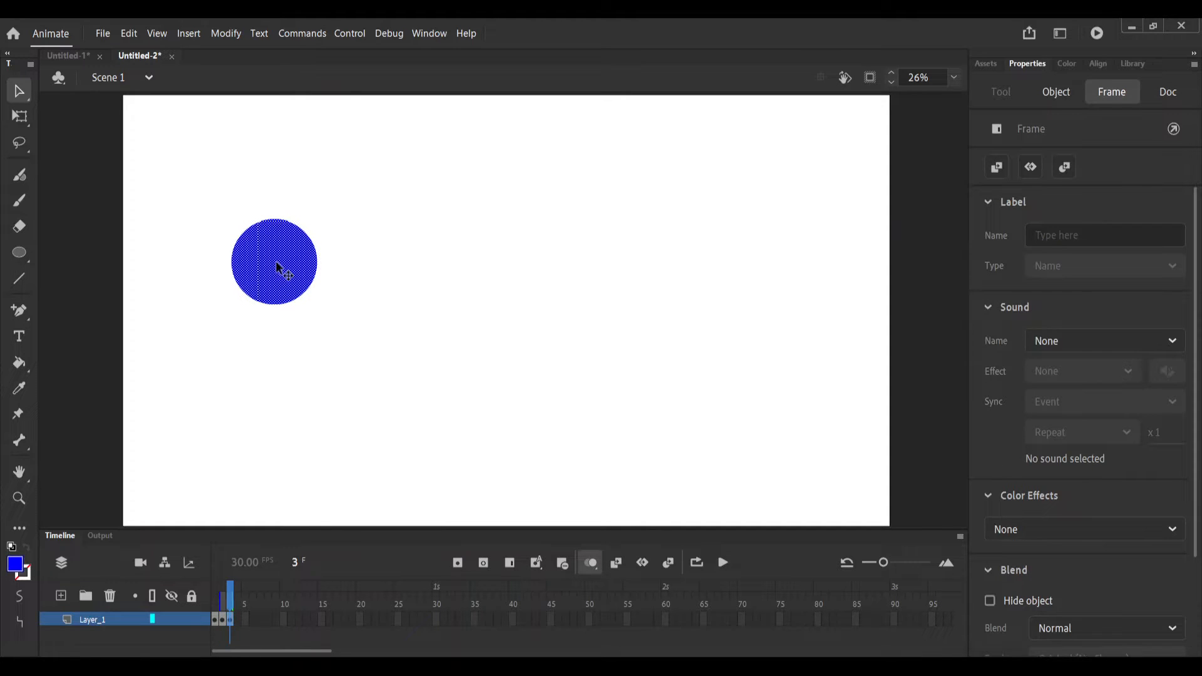
left_click_drag(280, 268, 280, 284)
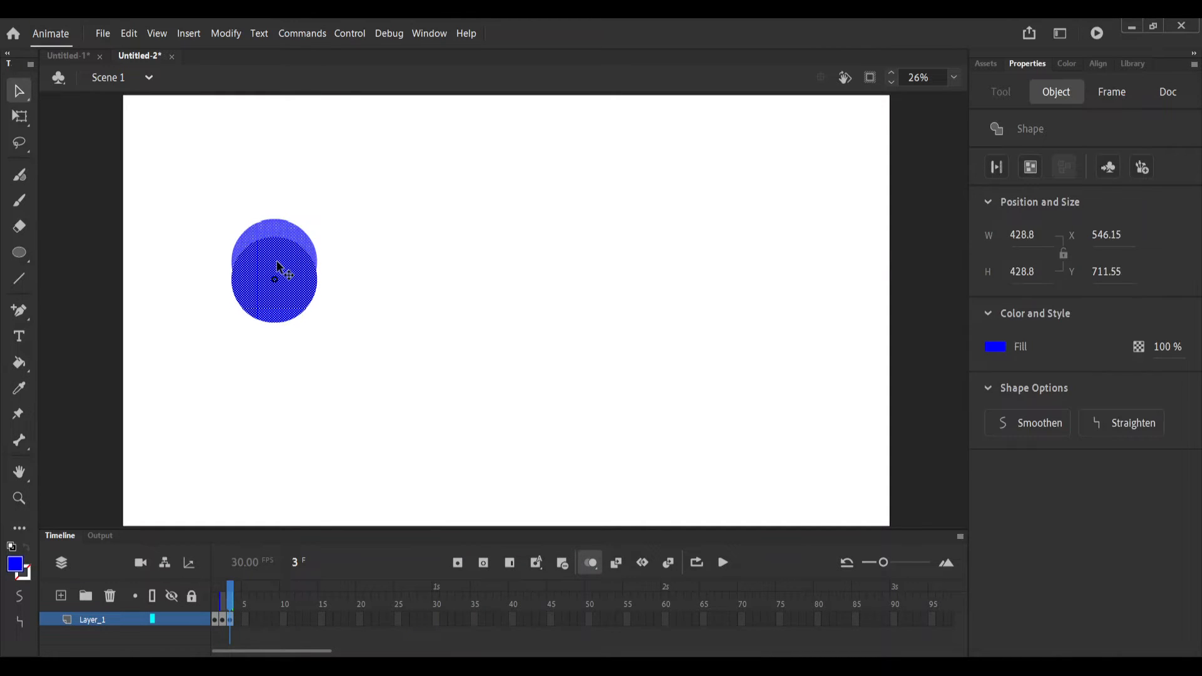
left_click_drag(232, 605, 217, 602)
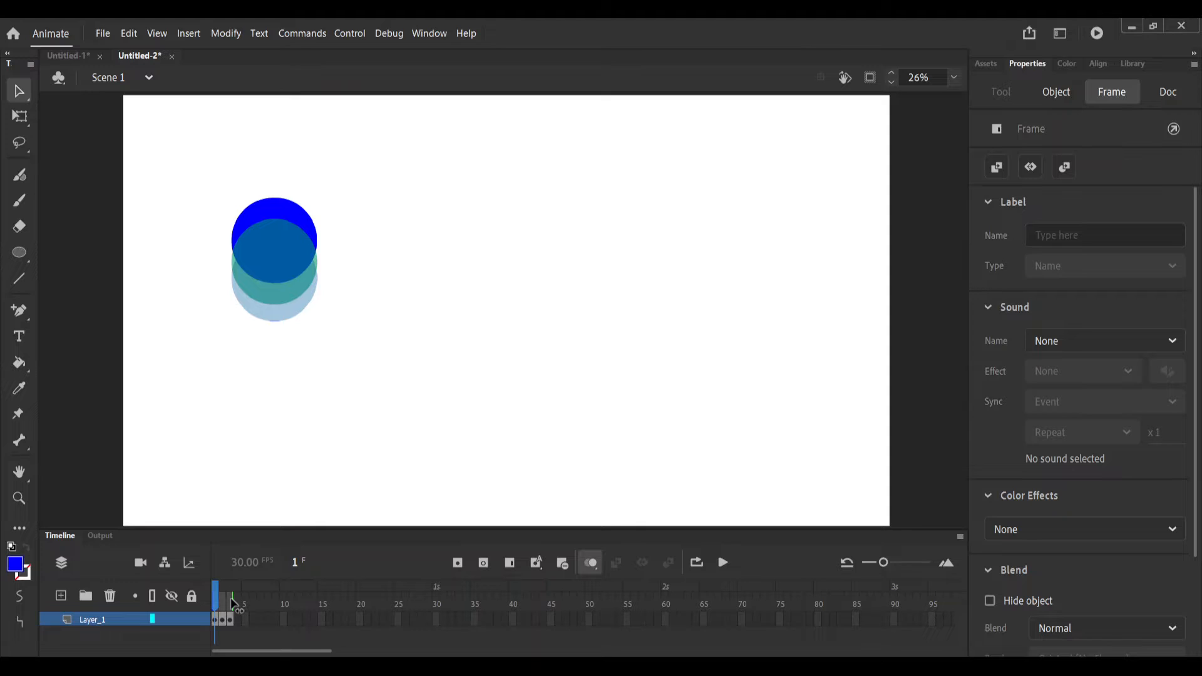
left_click(233, 605)
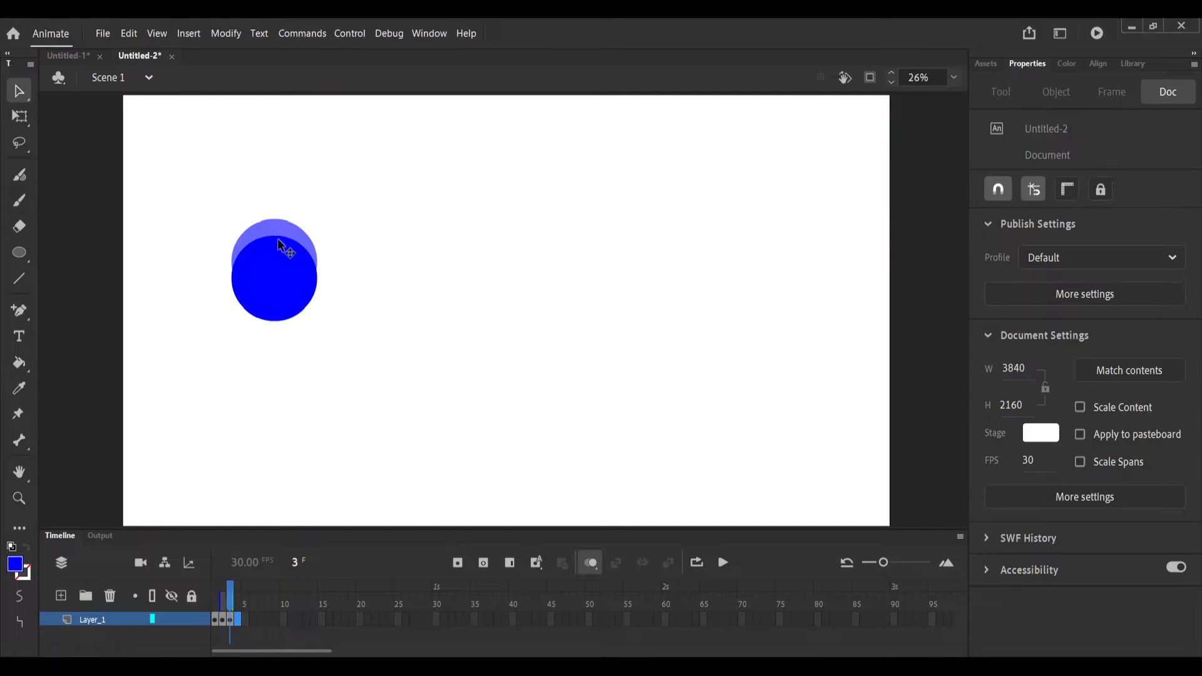
left_click_drag(220, 607, 213, 605)
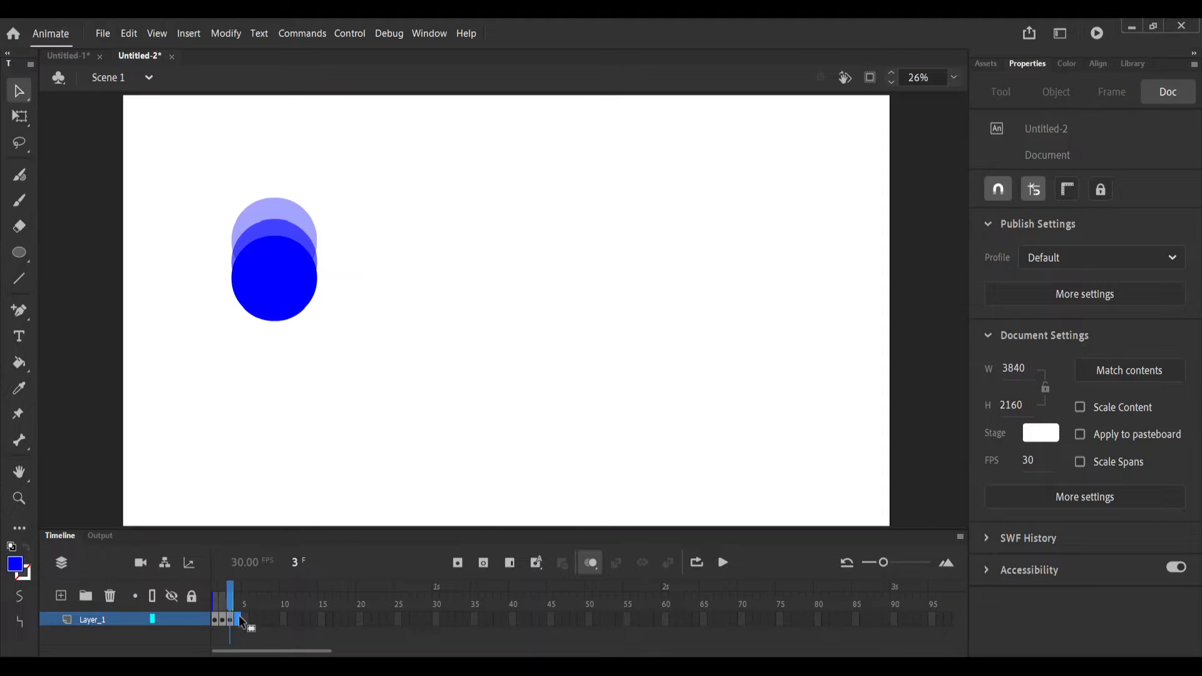
Insert keyframes at frames 4 and 5, lowering the circle in each with wider spacing, to a Y of about 1150 in frame 5.
key("F6")
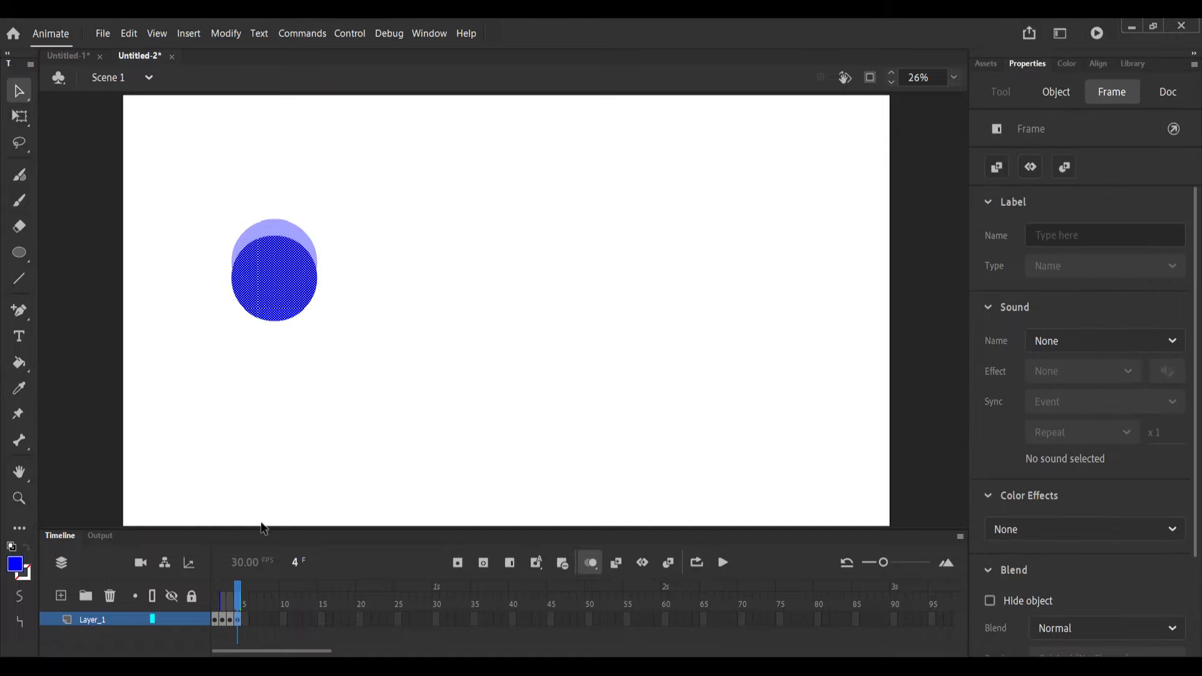
left_click_drag(272, 279, 273, 297)
left_click_drag(223, 605, 215, 604)
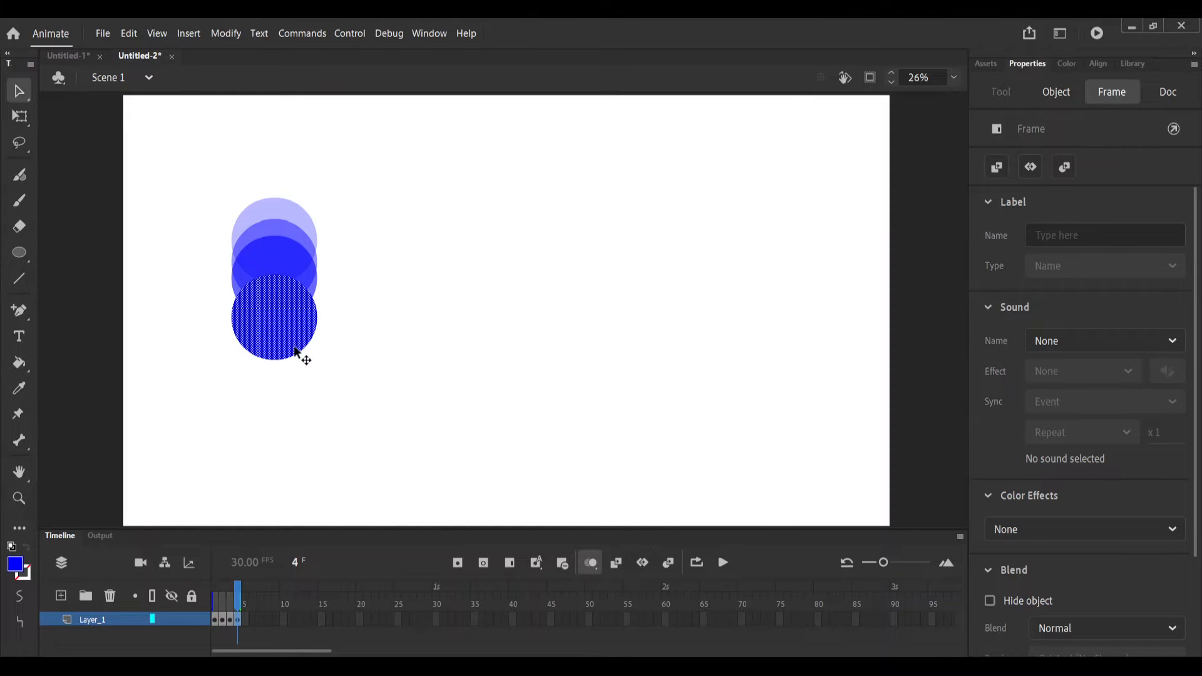
left_click(246, 623)
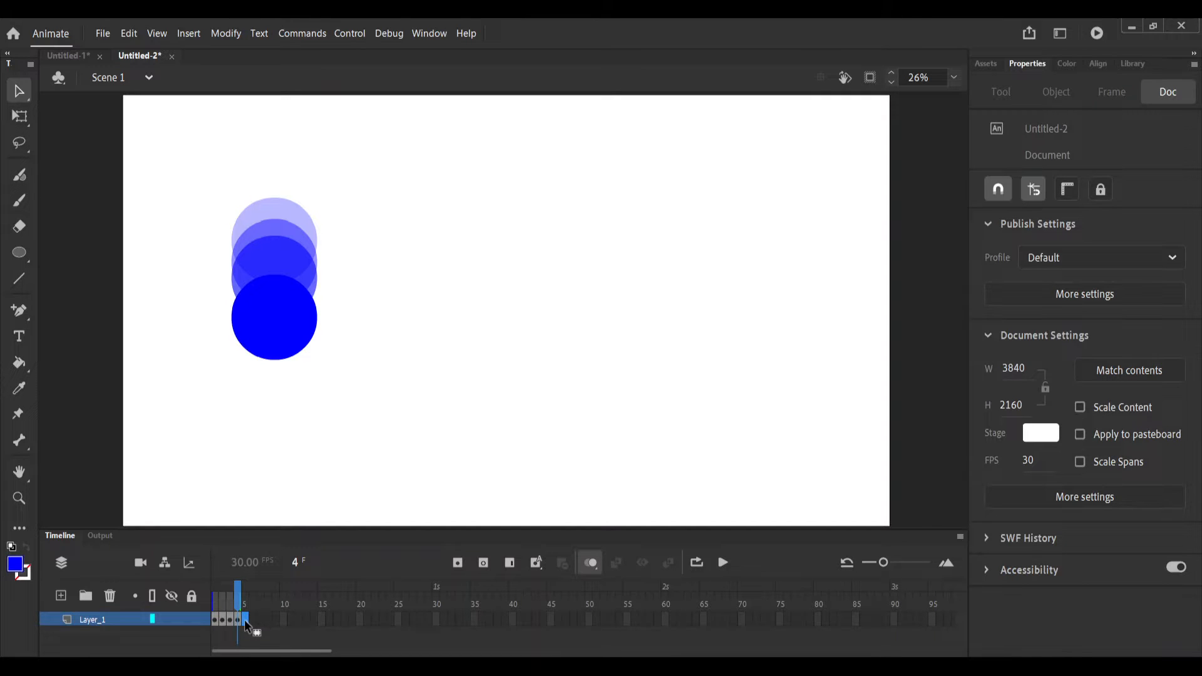
key("F6")
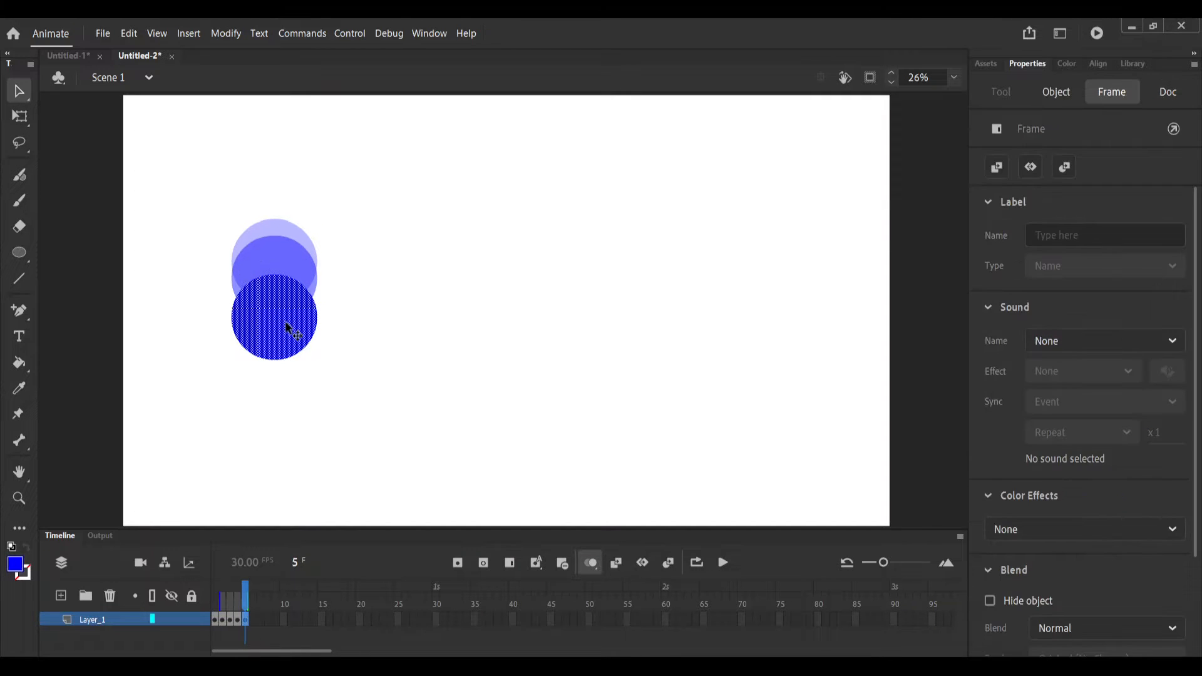
left_click_drag(279, 340, 281, 340)
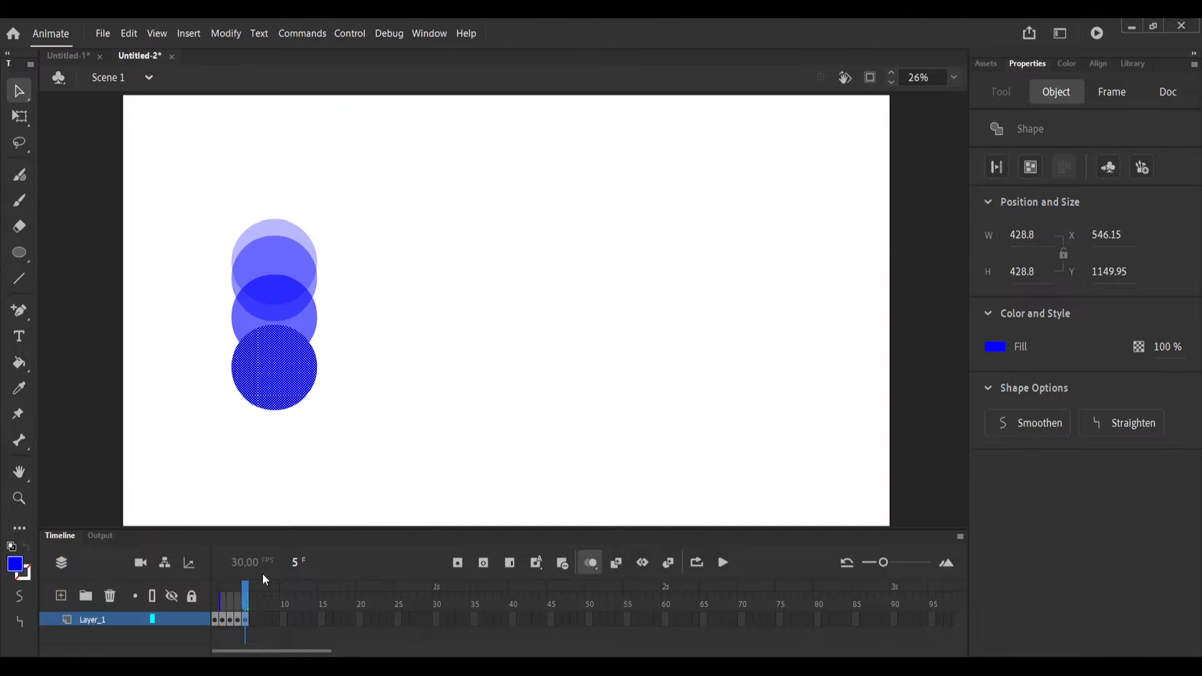
Insert keyframes at frames 6 and 7, moving the circle straight down in each until it nearly reaches the stage's lower edge.
left_click(256, 629)
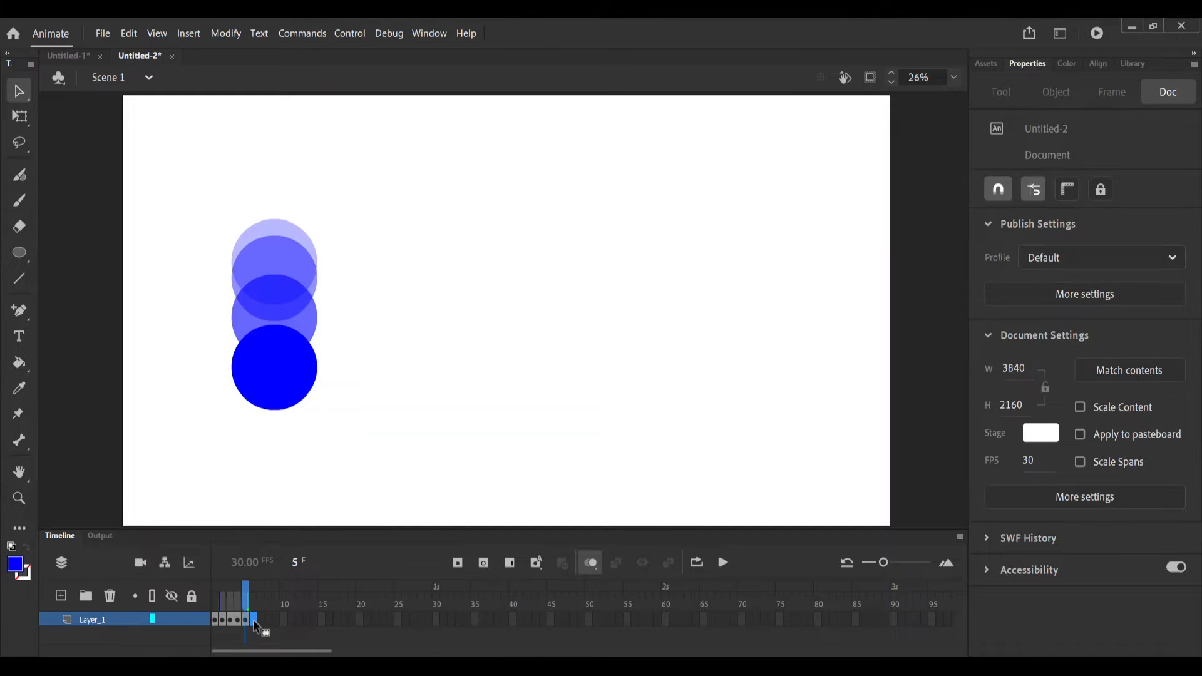
key("F6")
left_click_drag(280, 353, 282, 404)
left_click(260, 621)
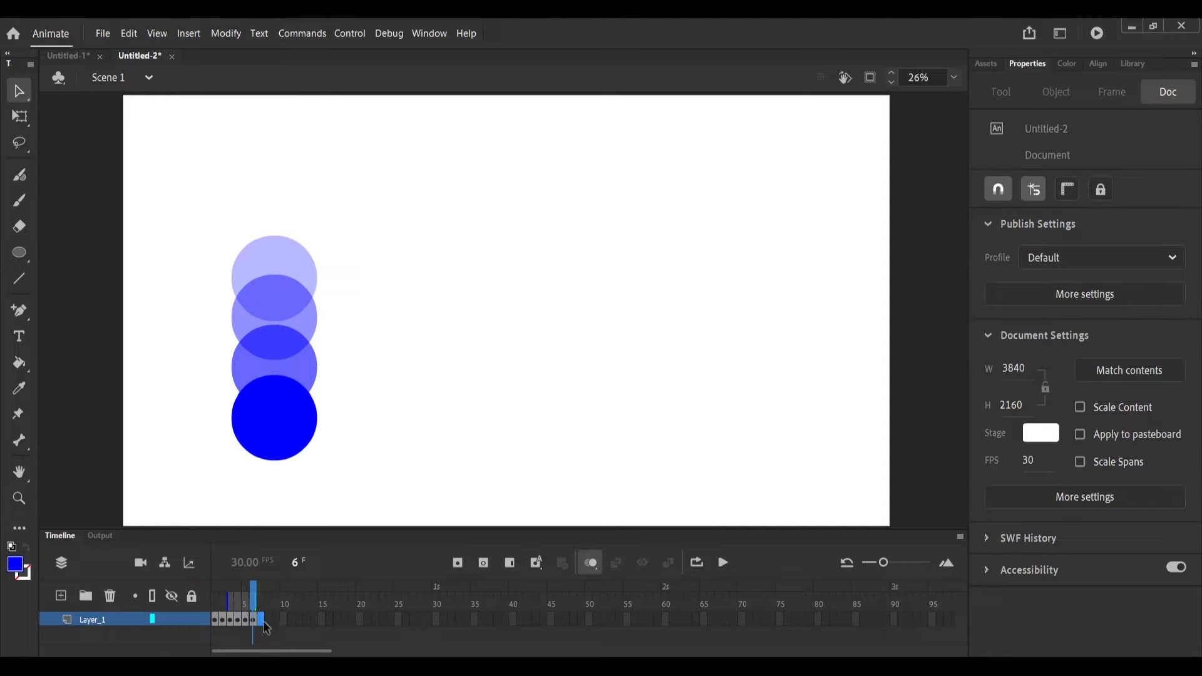
key("F6")
left_click_drag(280, 376, 280, 436)
Insert a keyframe at frame 8 and lower the circle straight down onto the stage's lower edge, to a Y of about 1750.
left_click(266, 621)
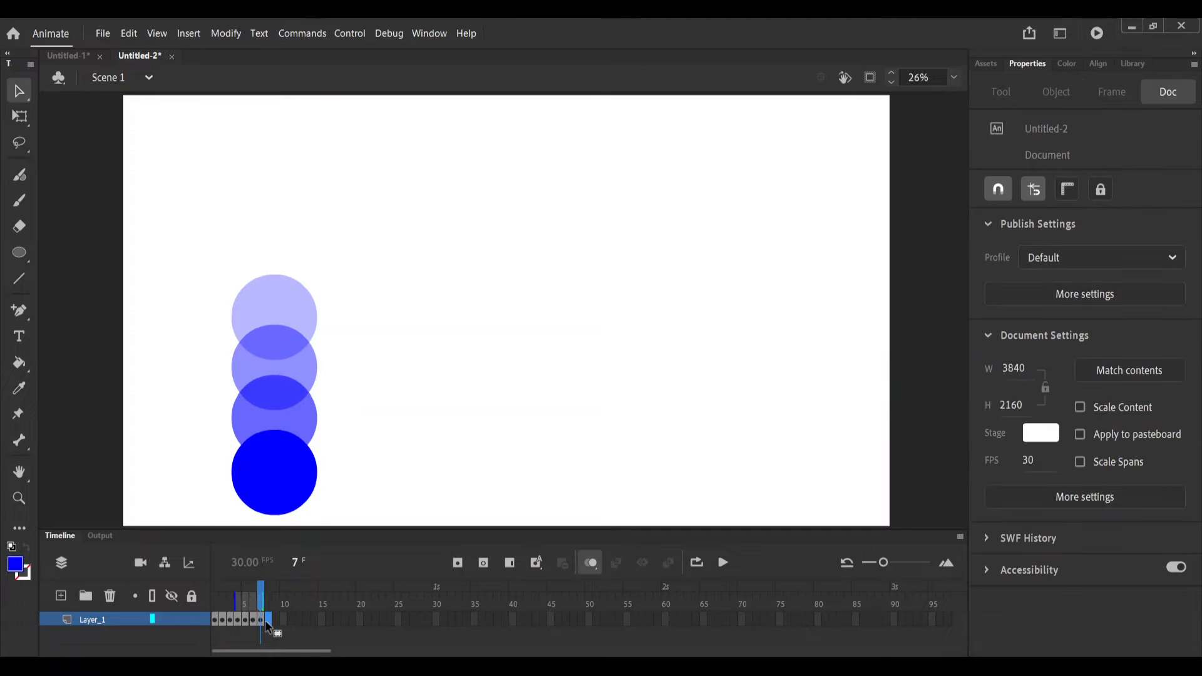
key("F6")
left_click_drag(275, 479, 275, 506)
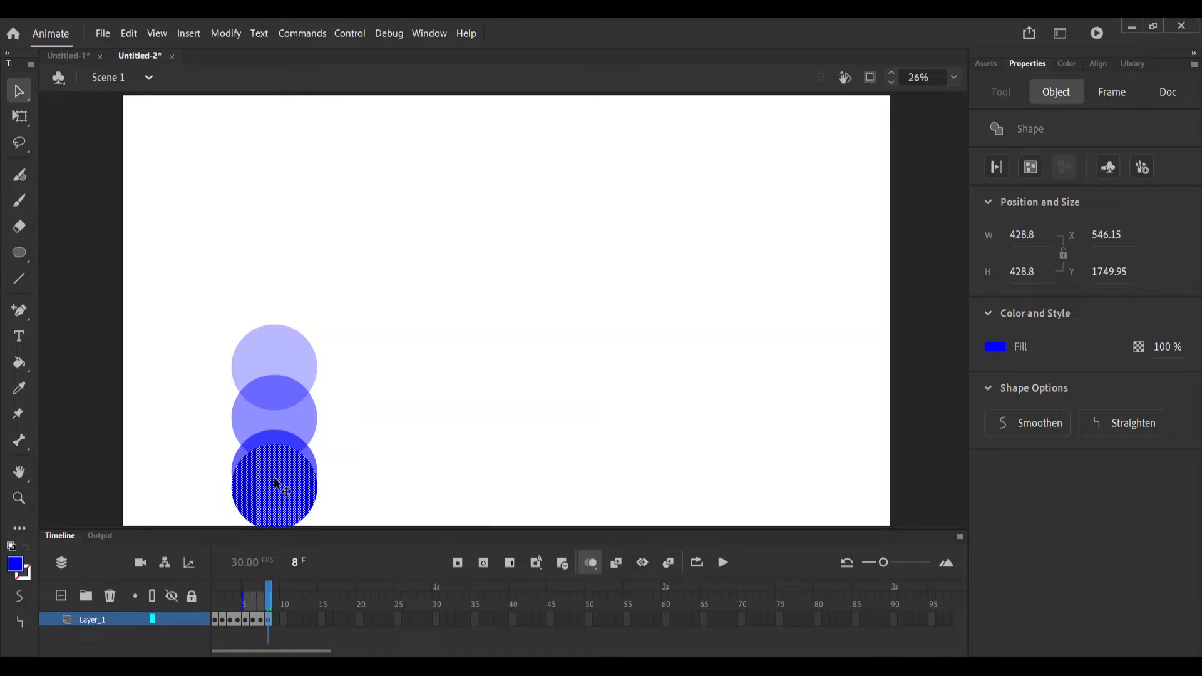
Squash the circle in frame 8 with Free Transform, flattening its top and widening it to about 506 by 398.
left_click(26, 122)
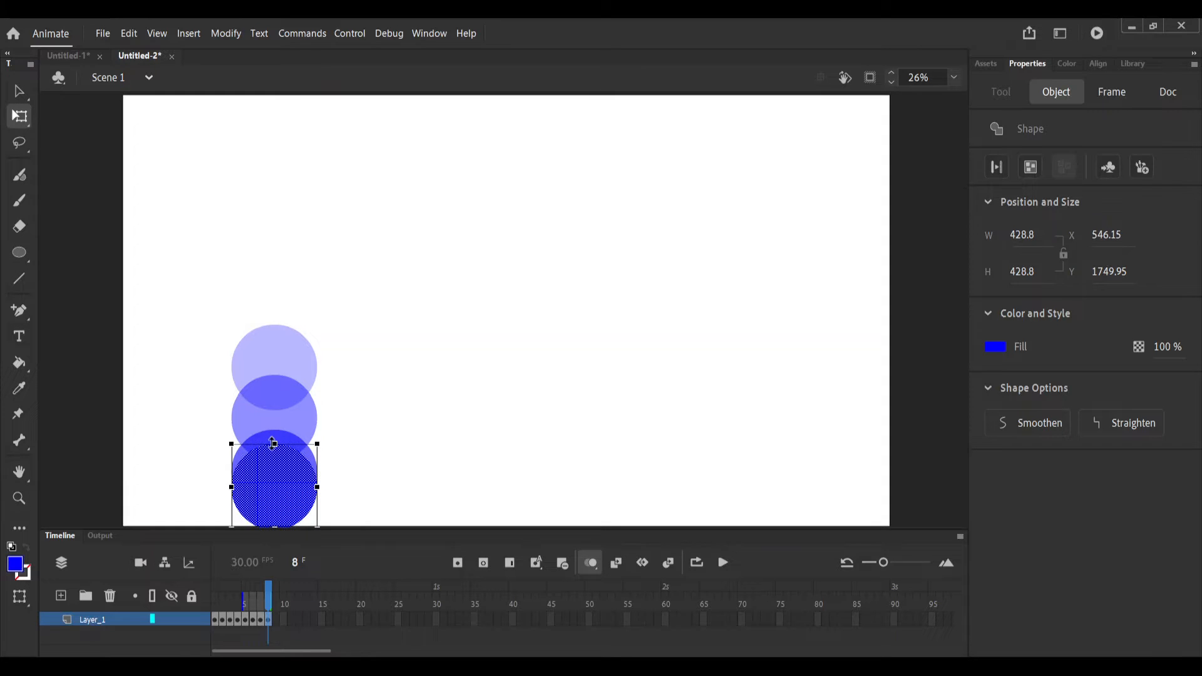
left_click_drag(273, 444, 274, 450)
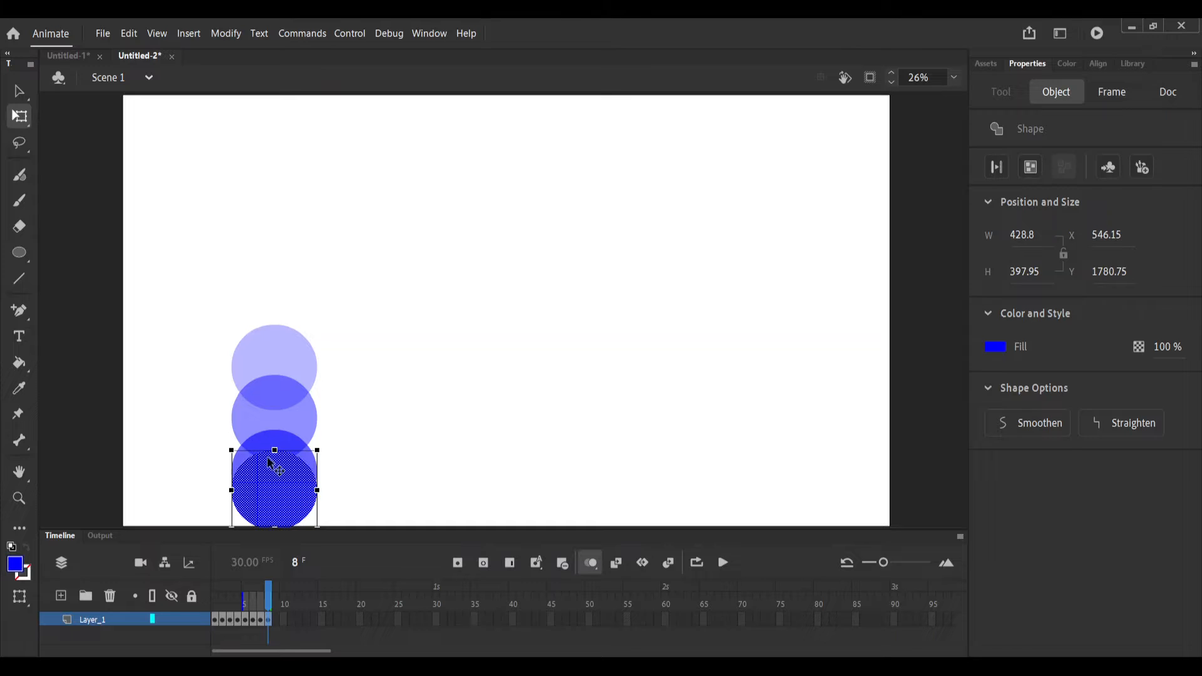
left_click_drag(232, 496, 231, 493)
key("ctrl+z")
left_click_drag(231, 489, 224, 490)
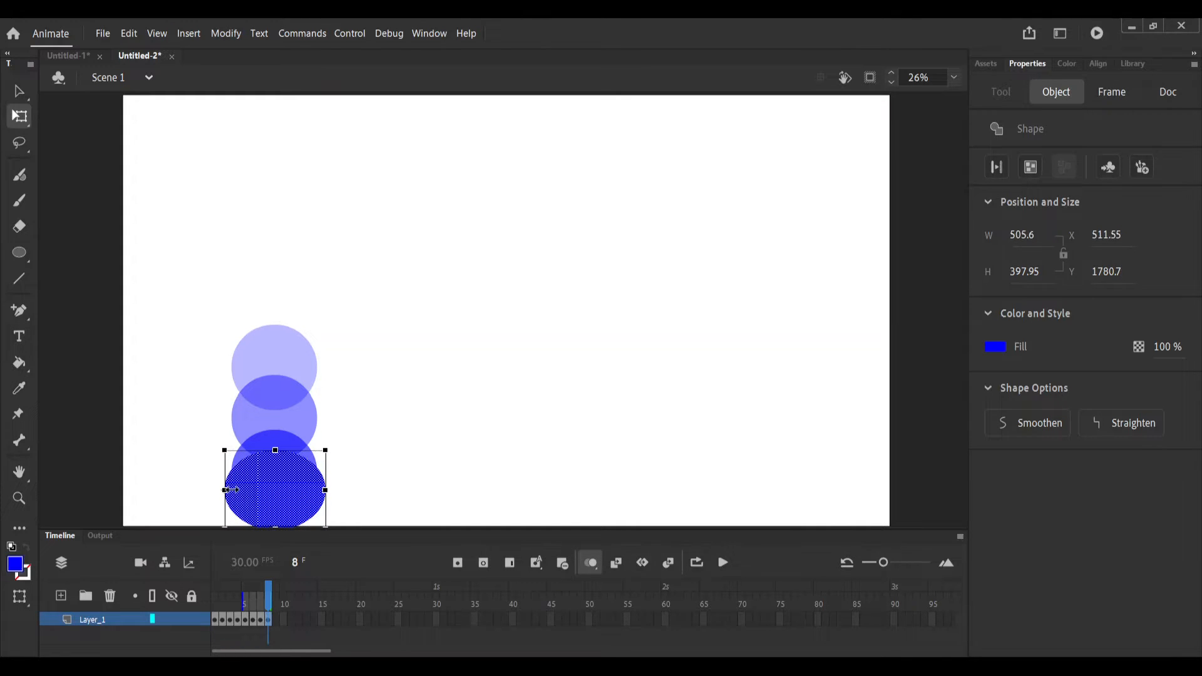
Insert a keyframe at frame 9 and squash the ball further, to about 588 wide and 340 high.
left_click(277, 622)
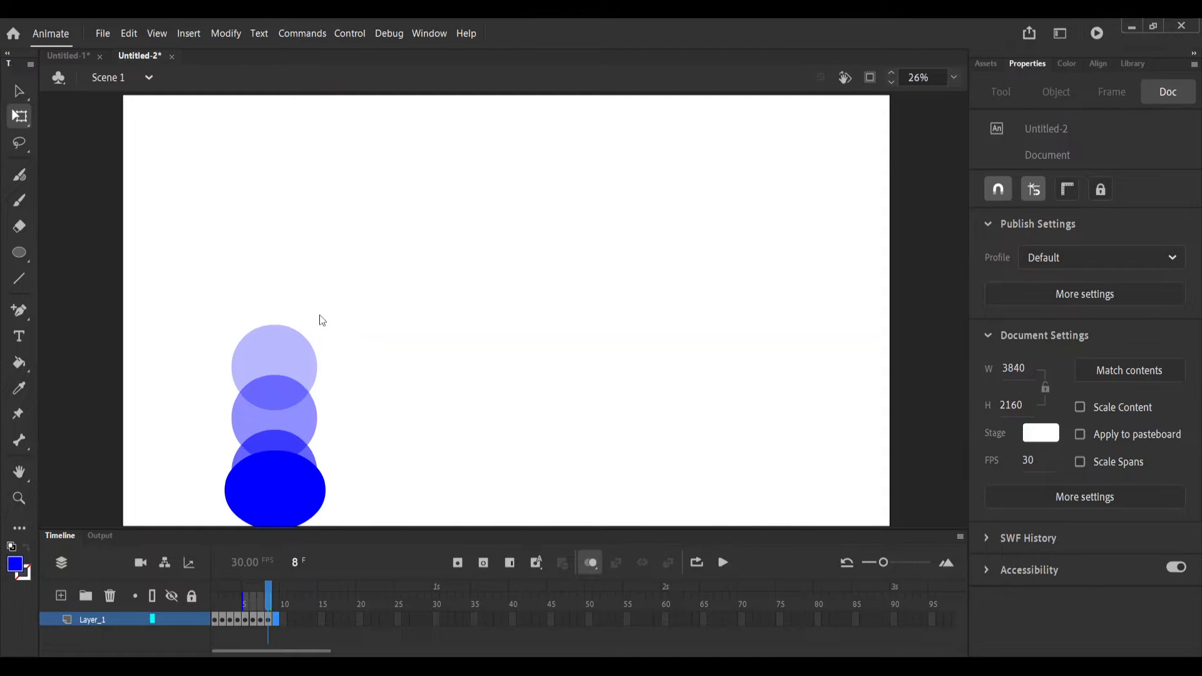
left_click(275, 492)
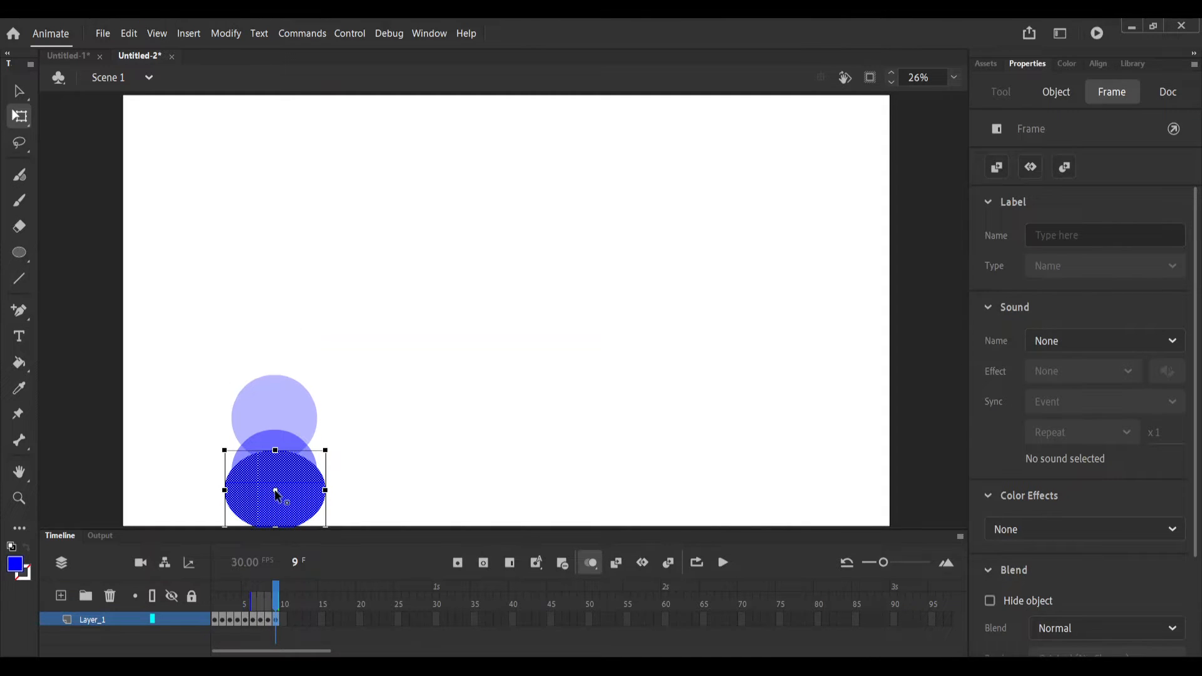
left_click_drag(225, 490, 217, 489)
left_click_drag(276, 450, 276, 462)
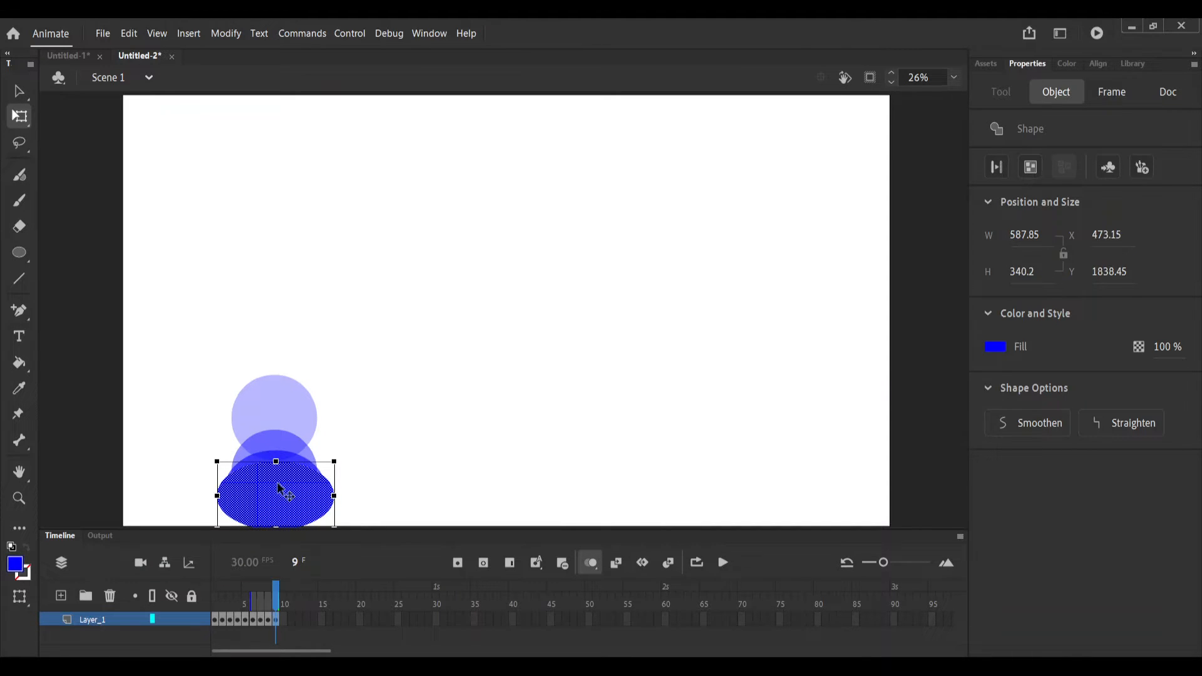
Extend the onion skin range back to frame 1 and play the animation to review the fall.
left_click(276, 603)
left_click_drag(251, 602, 213, 603)
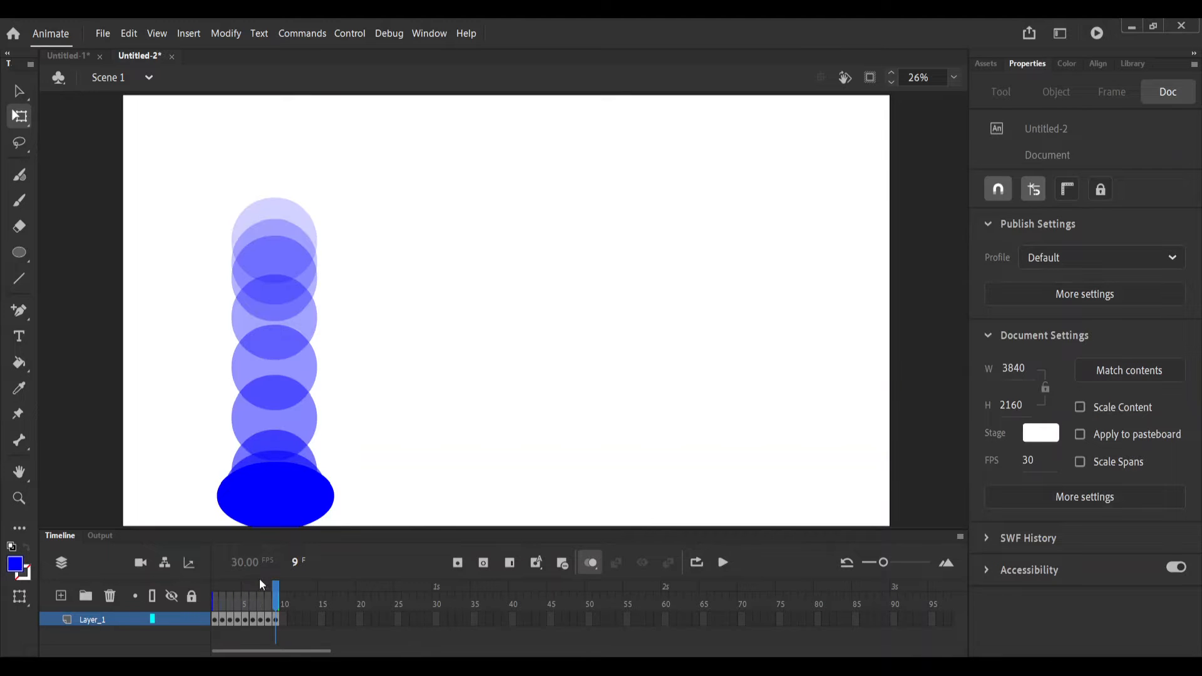
key("Return")
Insert a blank keyframe at frame 10 and turn off onion skinning.
left_click(286, 621)
key("F6")
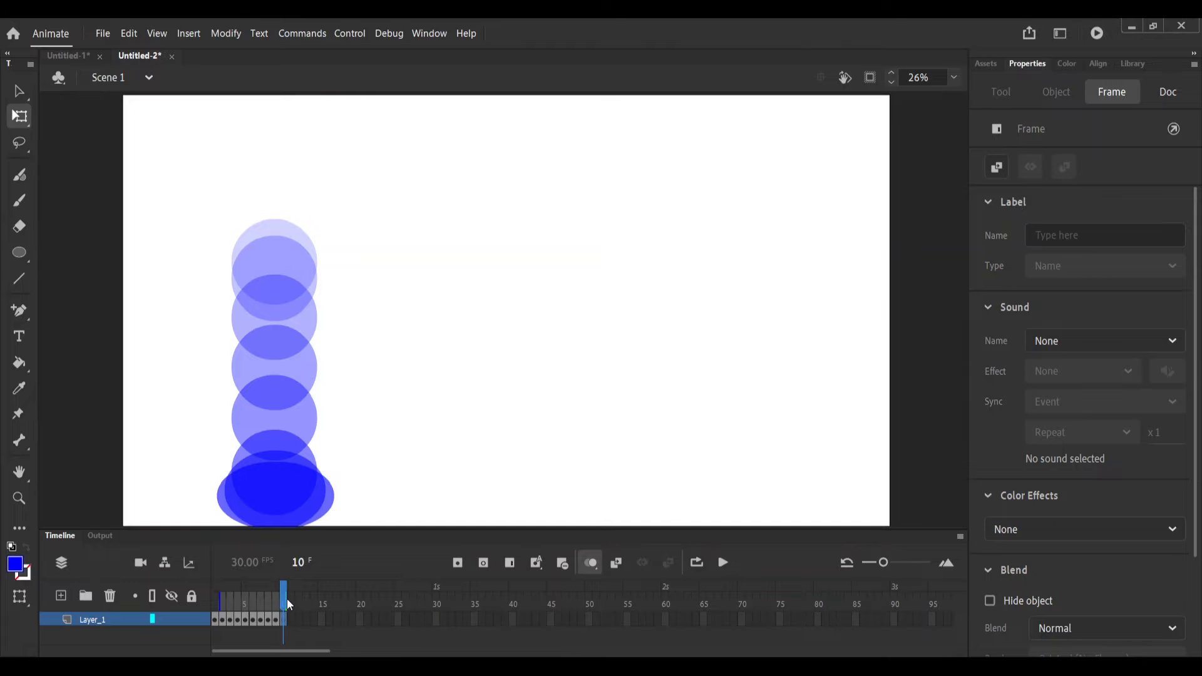
left_click(593, 566)
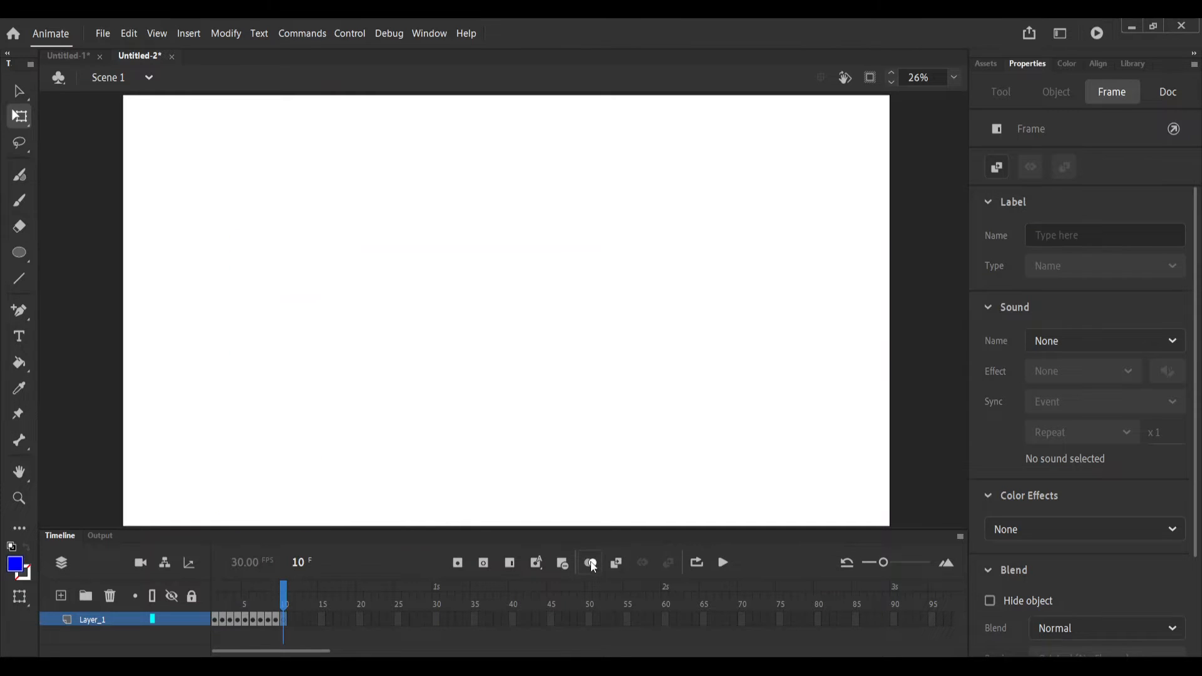
Step backward and forward through the frames to examine the ball's fall and squash.
key("comma")
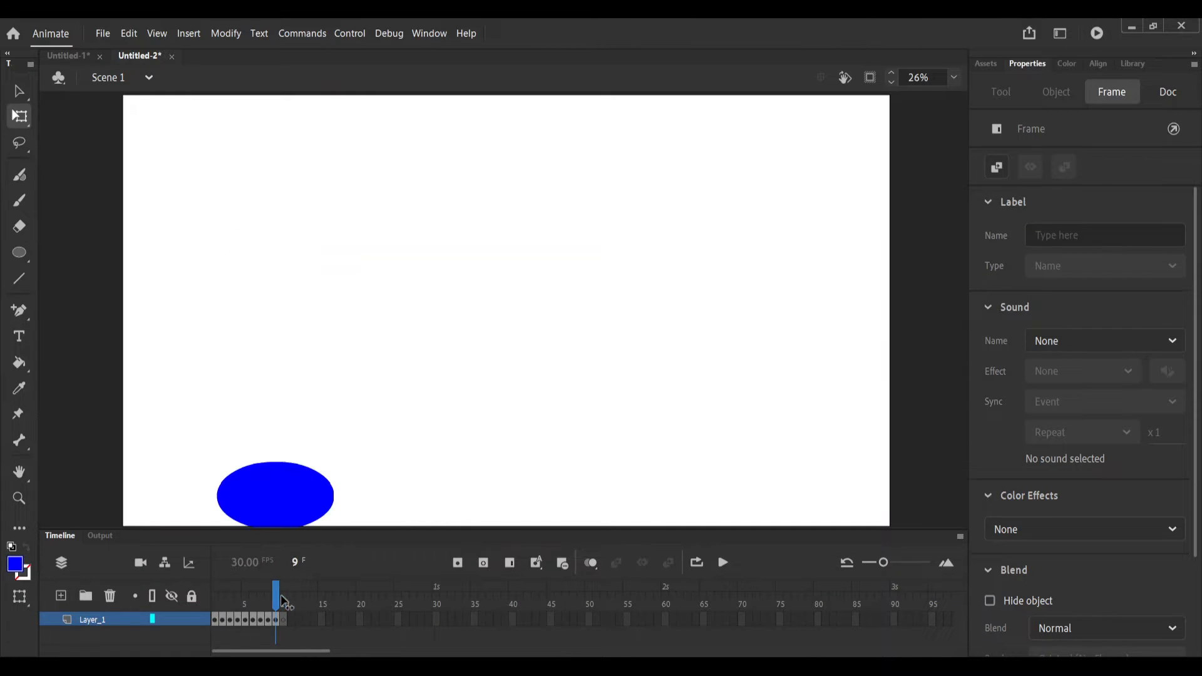
key("comma")
key("comma")
key("comma")
key("comma")
key("period")
key("period")
key("period")
key("period")
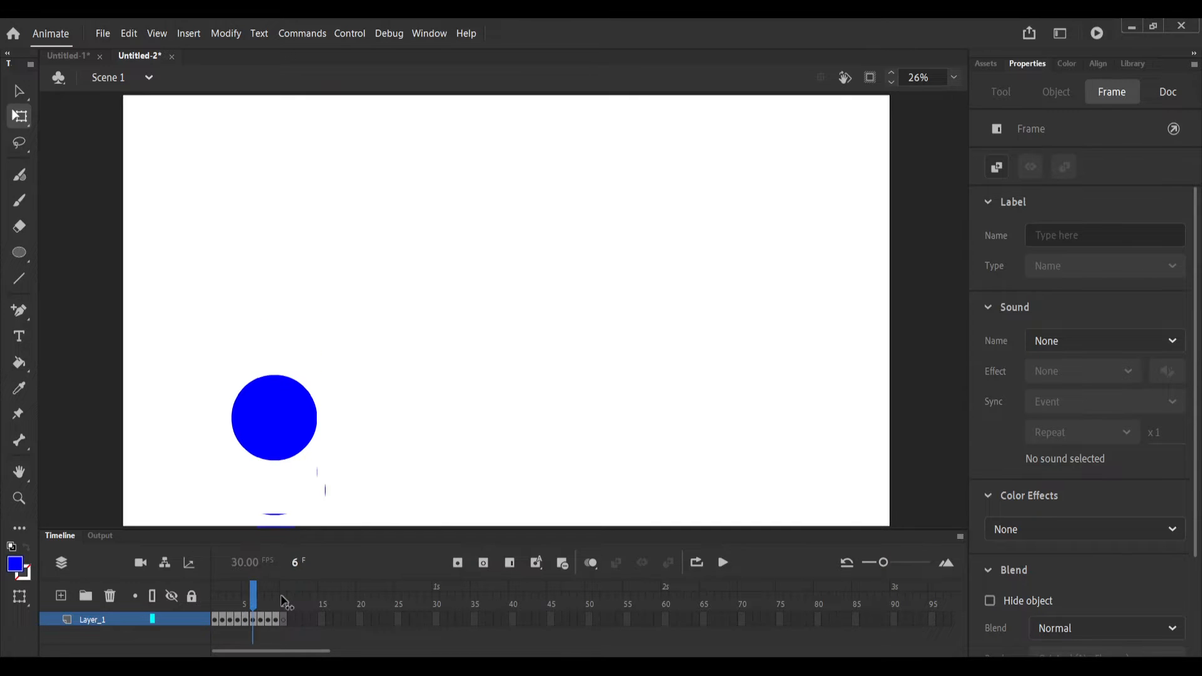
key("comma")
key("comma")
key("comma")
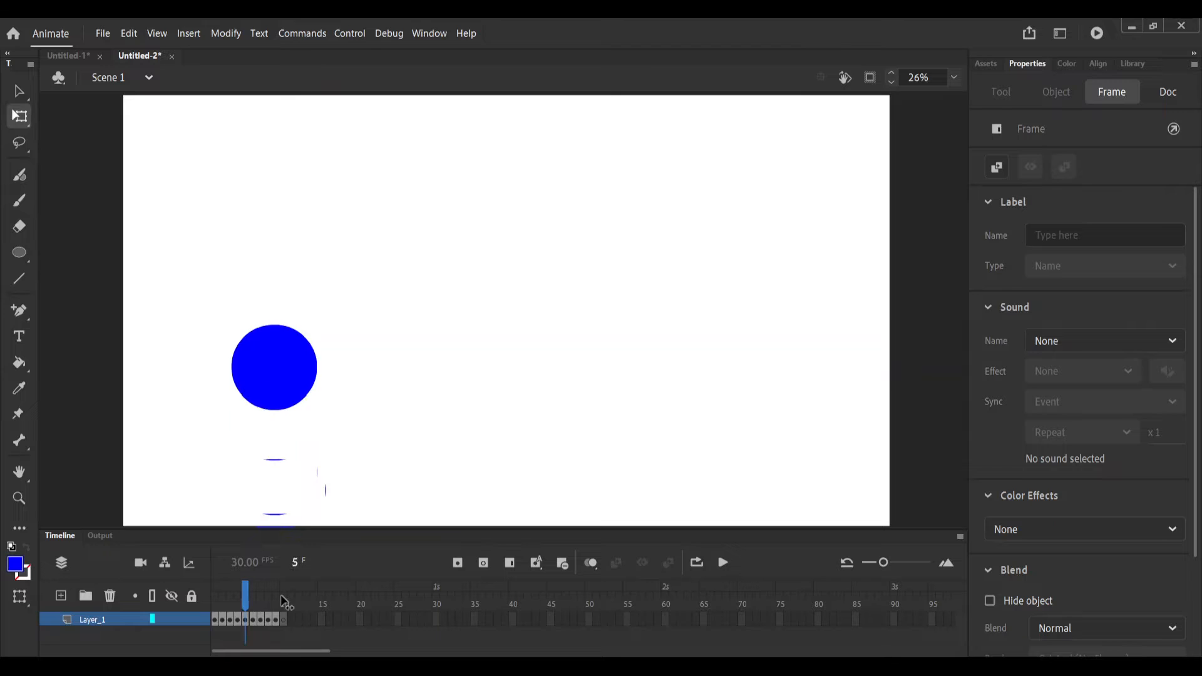
key("period")
key("period")
key("period")
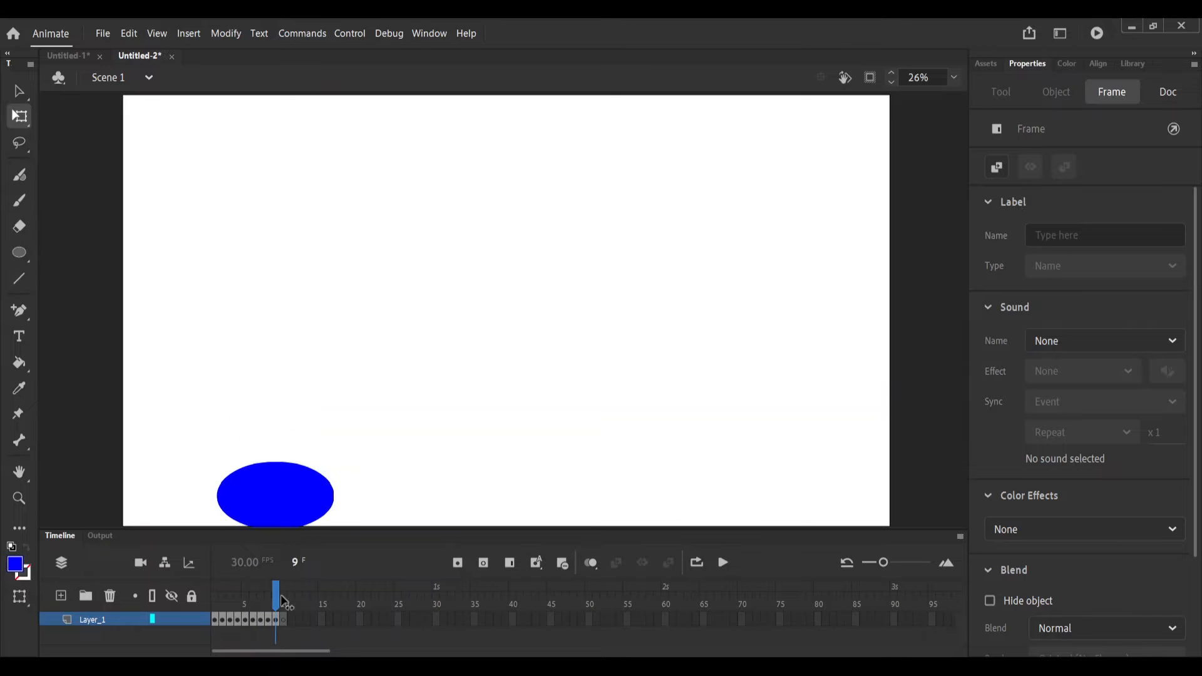
Copy the slightly squashed ball from frame 8 and paste it in place in frame 10.
left_click(268, 620)
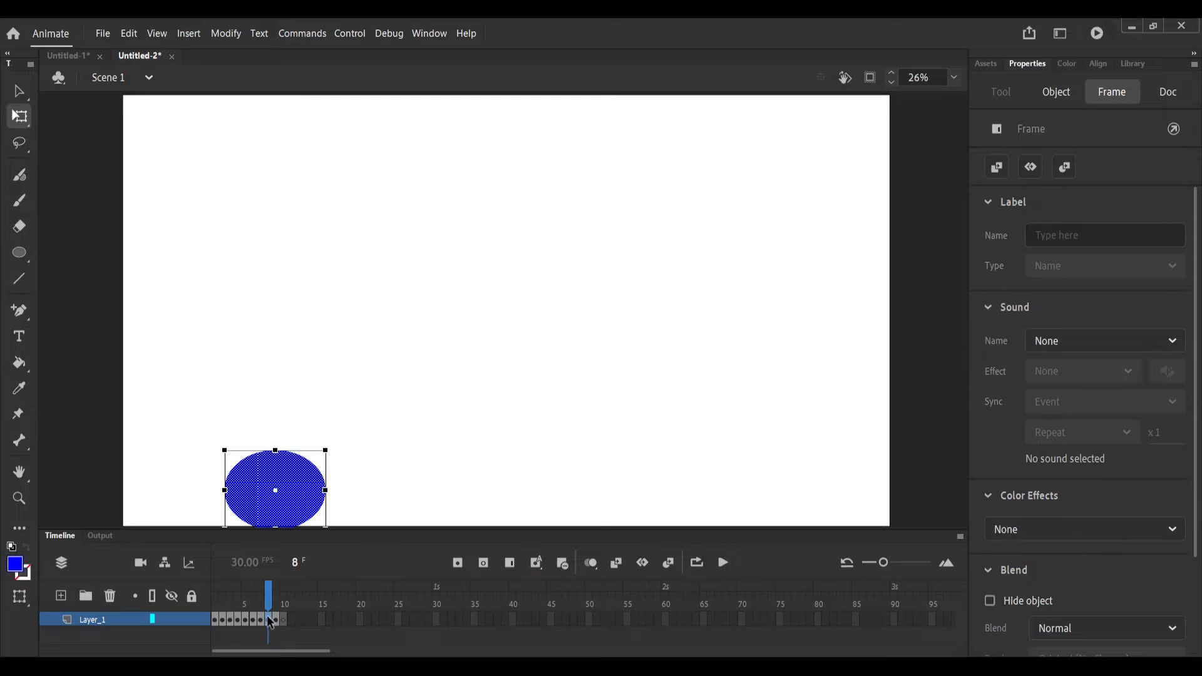
left_click(283, 622)
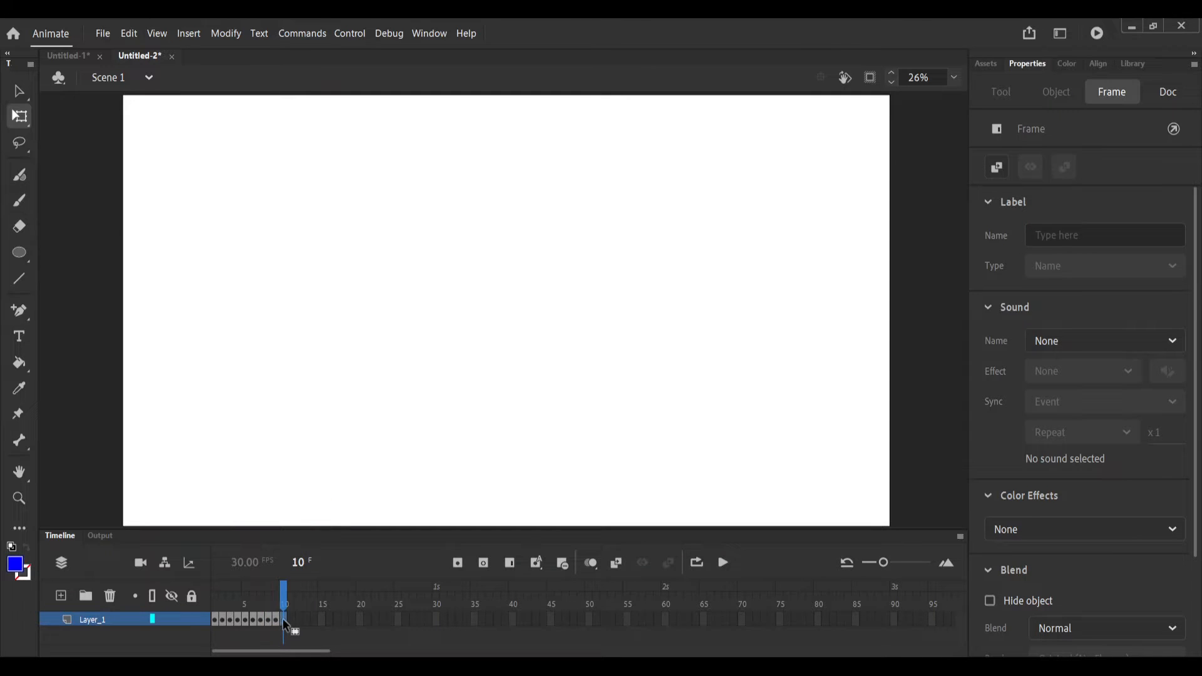
key("ctrl+shift+v")
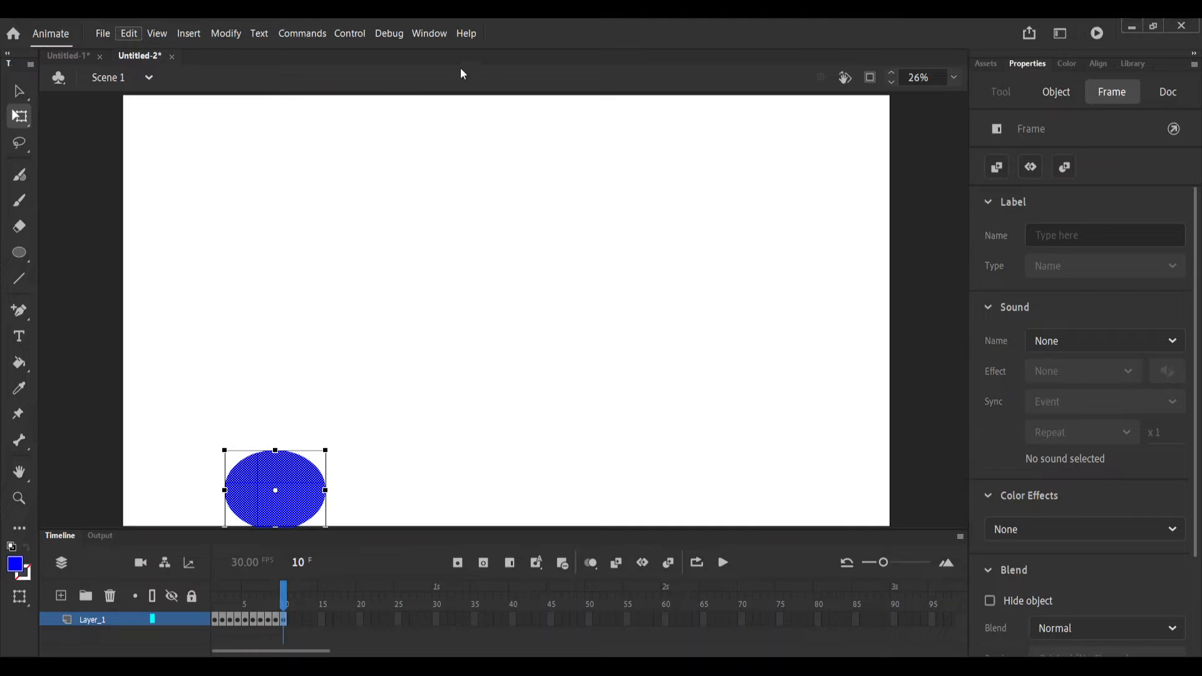
Step back from frame 10 to frame 5 and forward again to check how the ball squashes and recovers.
mouse_move(285, 601)
left_mouse_down()
mouse_move(261, 600)
mouse_move(285, 602)
left_mouse_up()
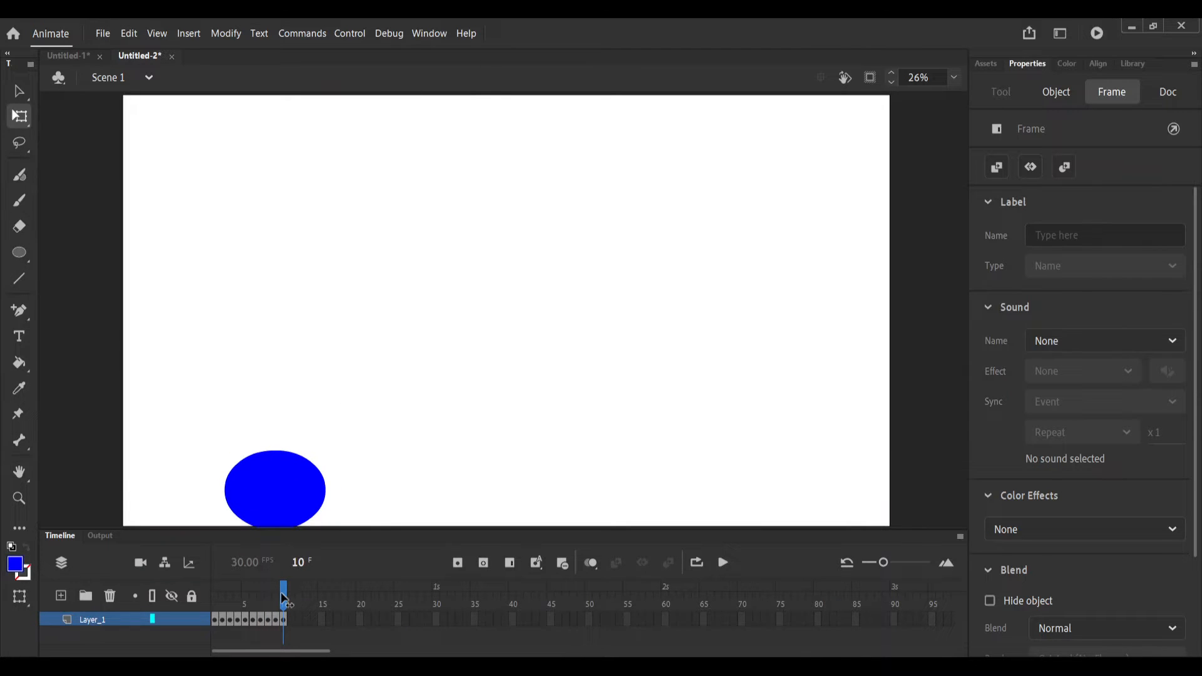
key("comma")
key("comma")
key("comma")
key("comma")
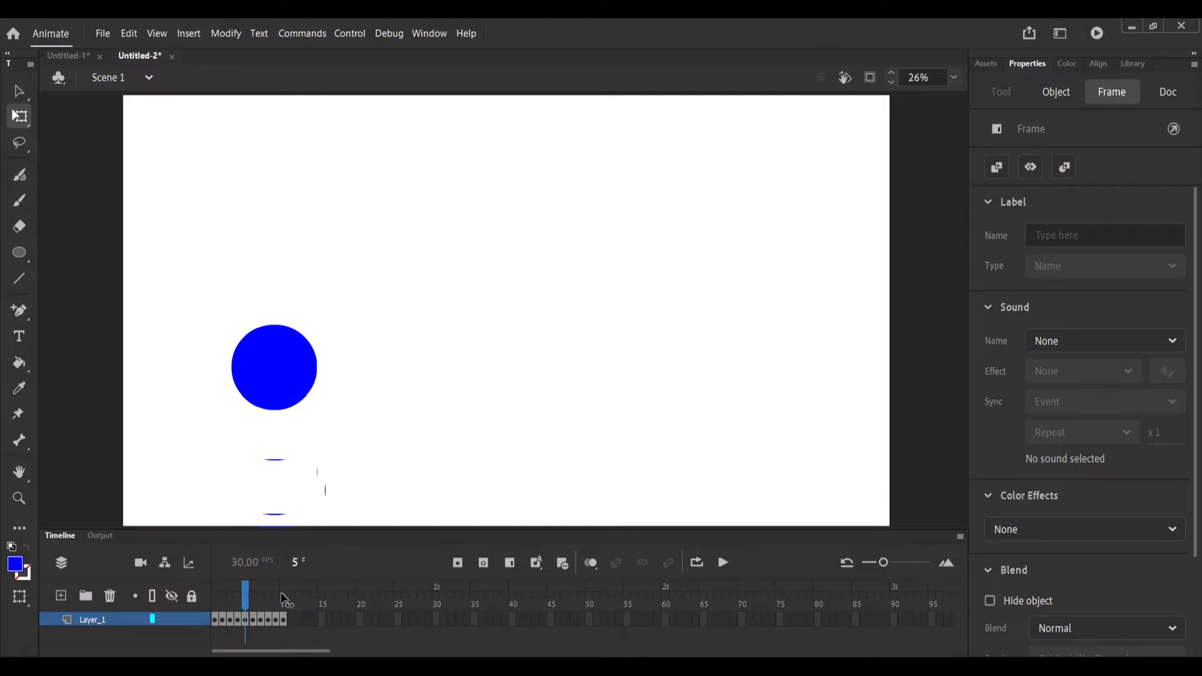
key("period")
key("period")
key("period")
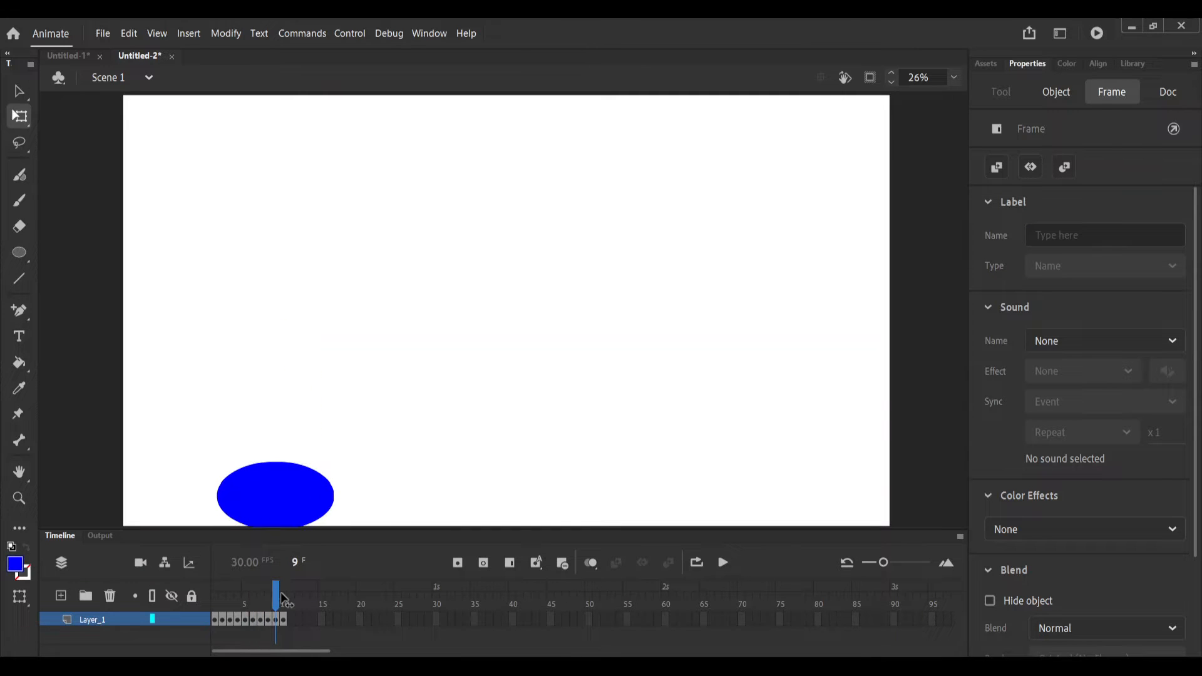
key("period")
Add a blank keyframe at frame 11 and paste the round ball copied from frame 7 in place there.
left_click(291, 618)
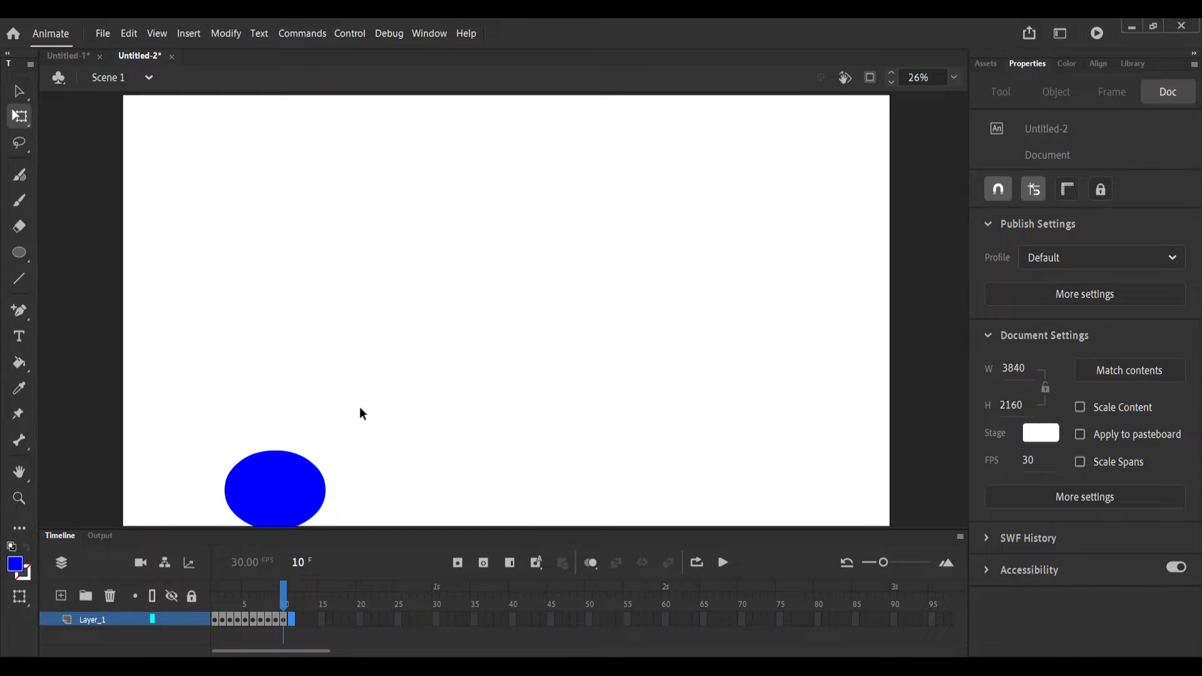
left_click(277, 618)
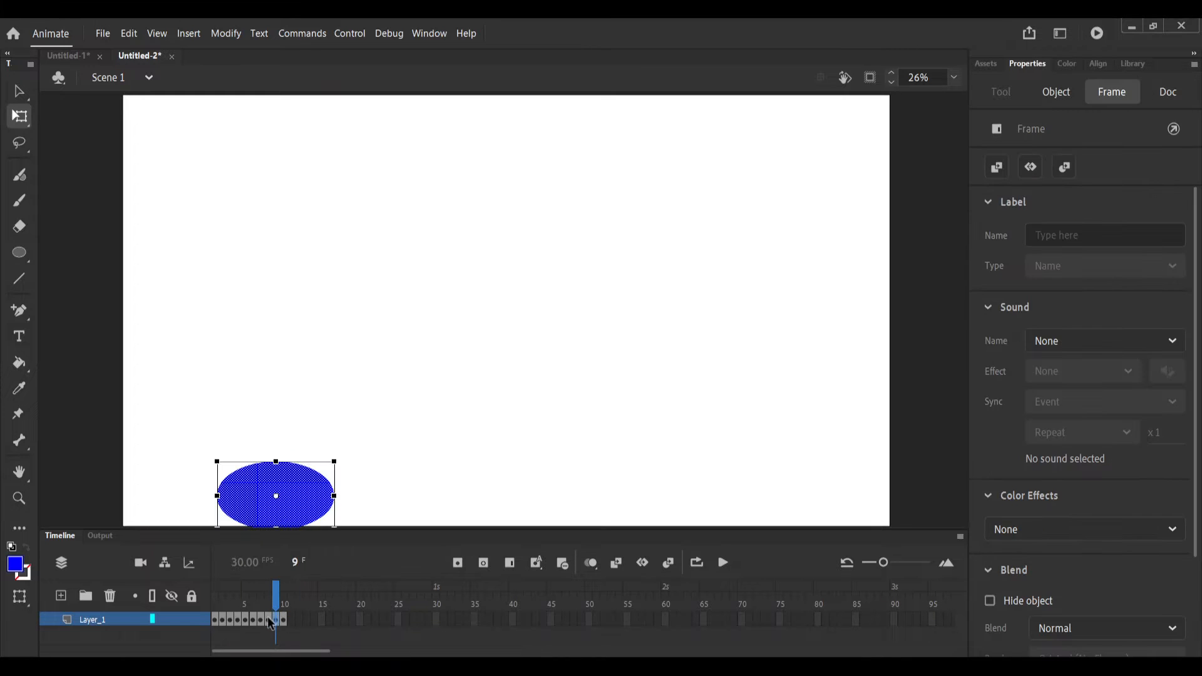
left_click(262, 619)
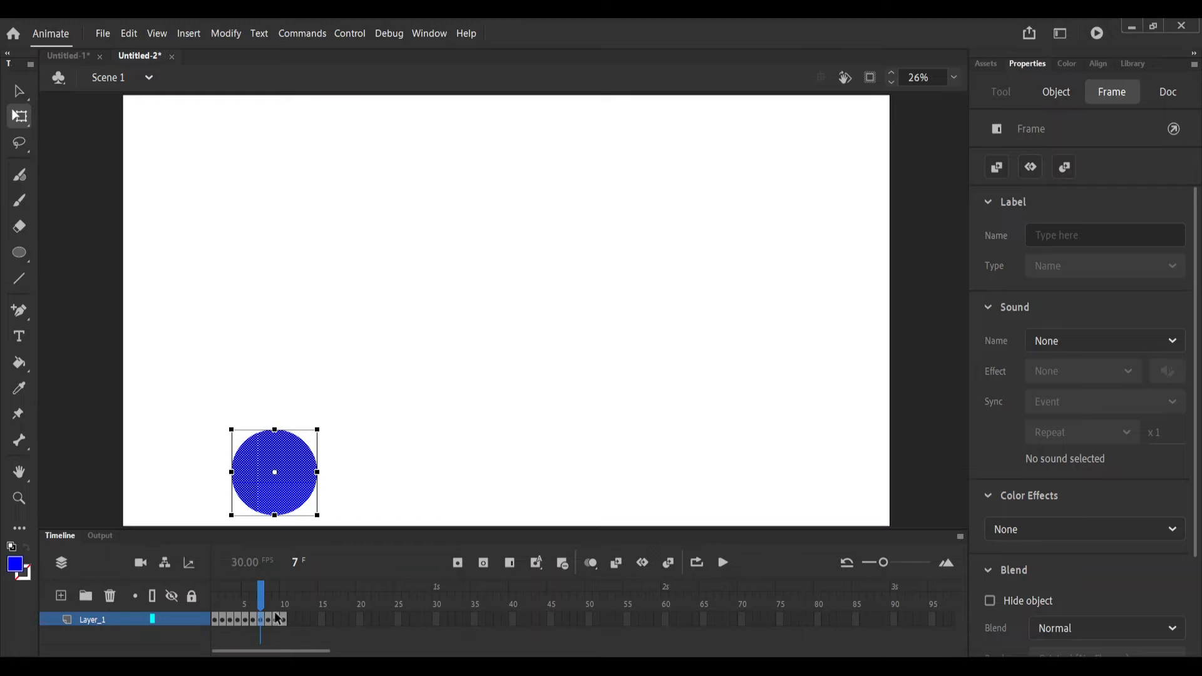
left_click(283, 619)
left_click(290, 620)
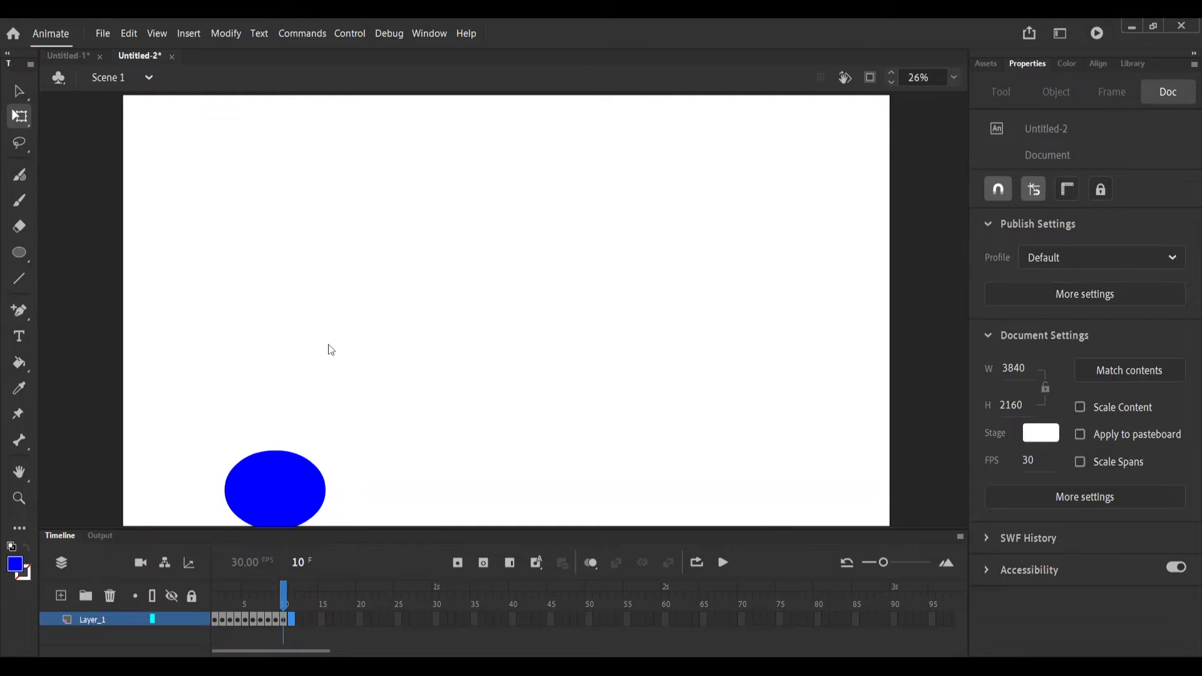
key("period")
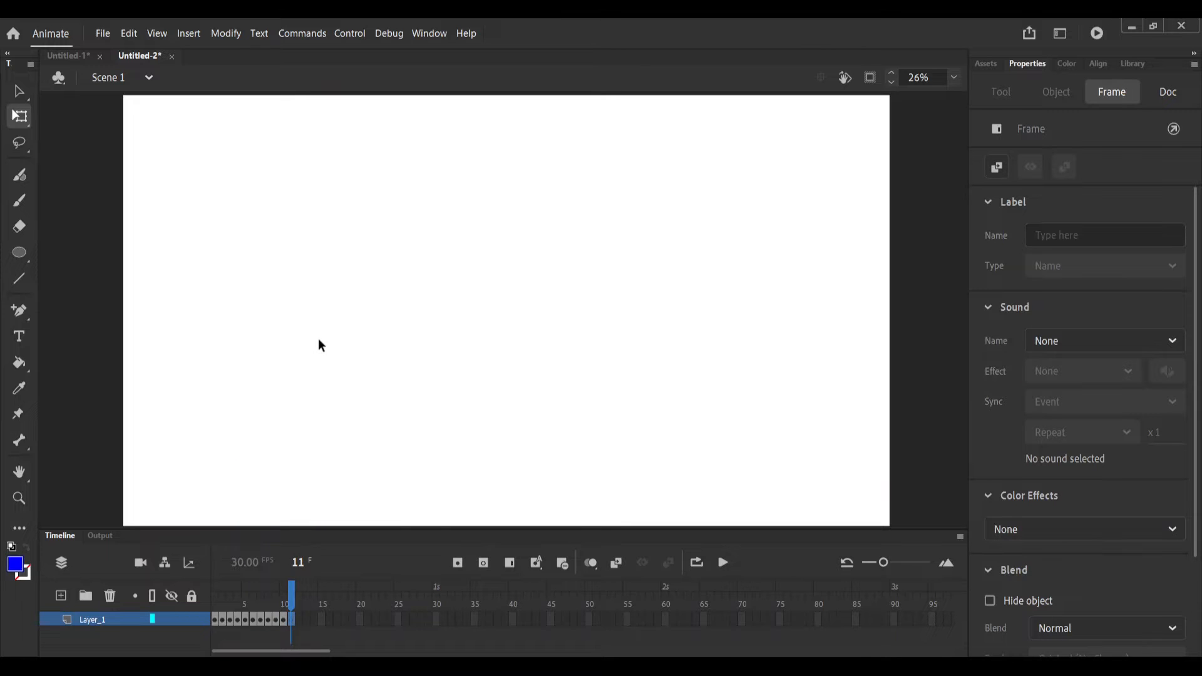
key("ctrl+shift+v")
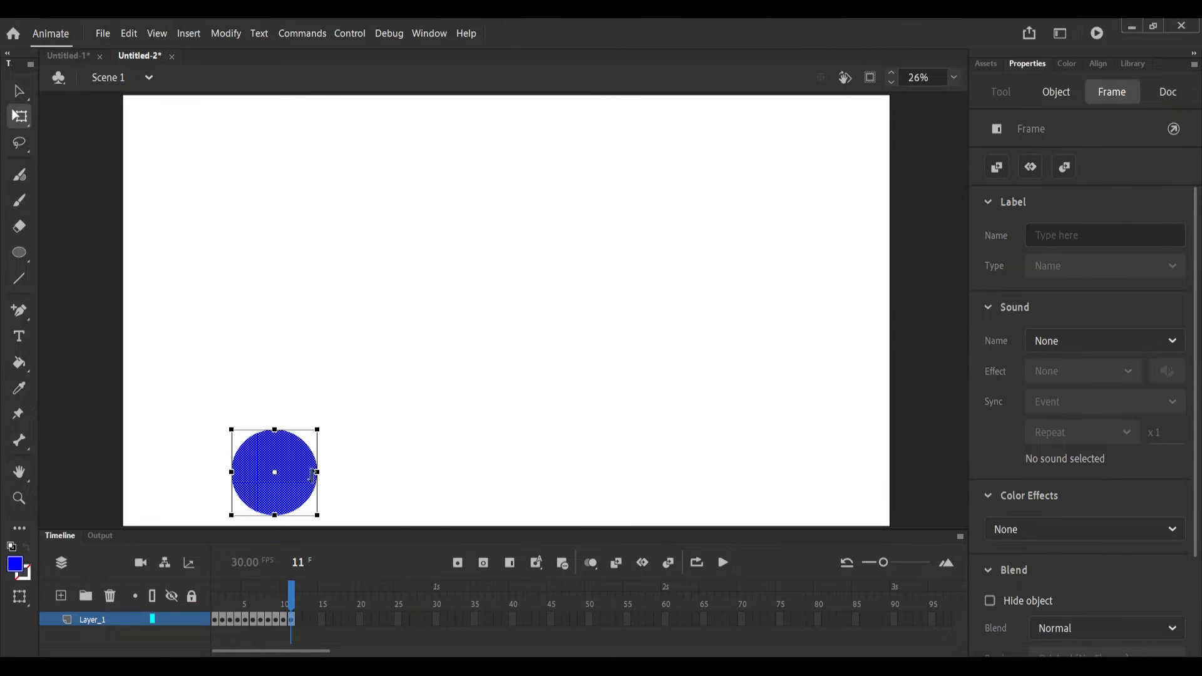
Turn on onion skinning limited to one preceding frame, and step between frames 7 and 11 to compare the ball's shapes.
left_click(592, 563)
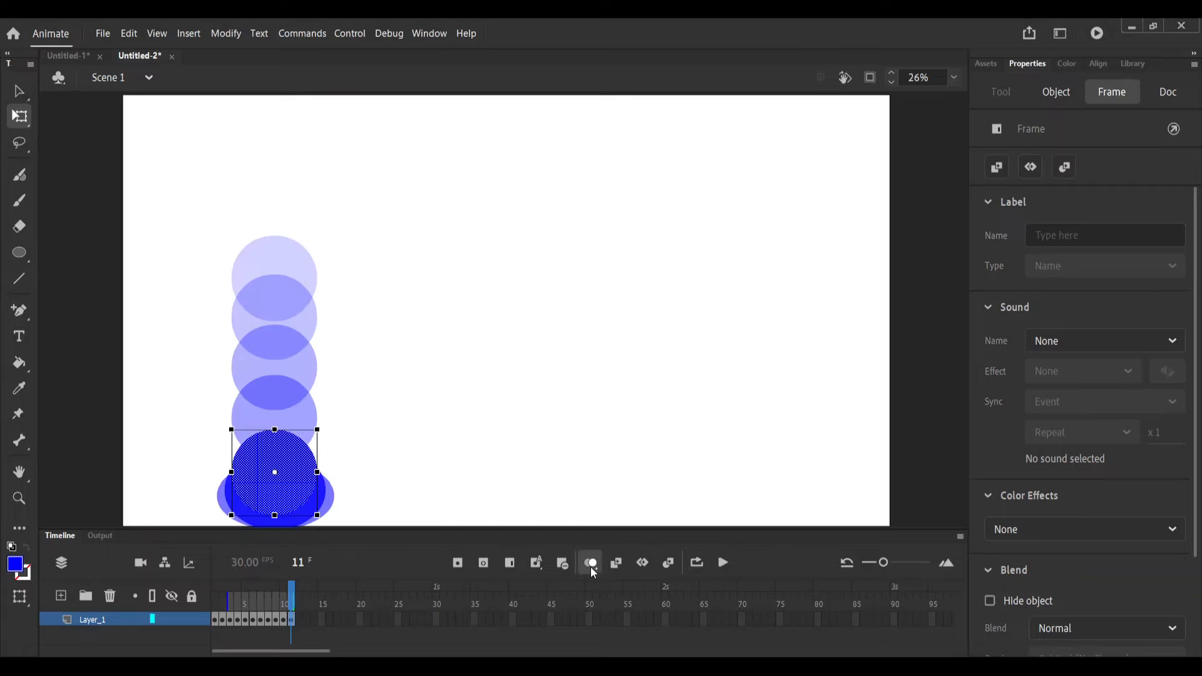
left_click_drag(230, 596, 291, 603)
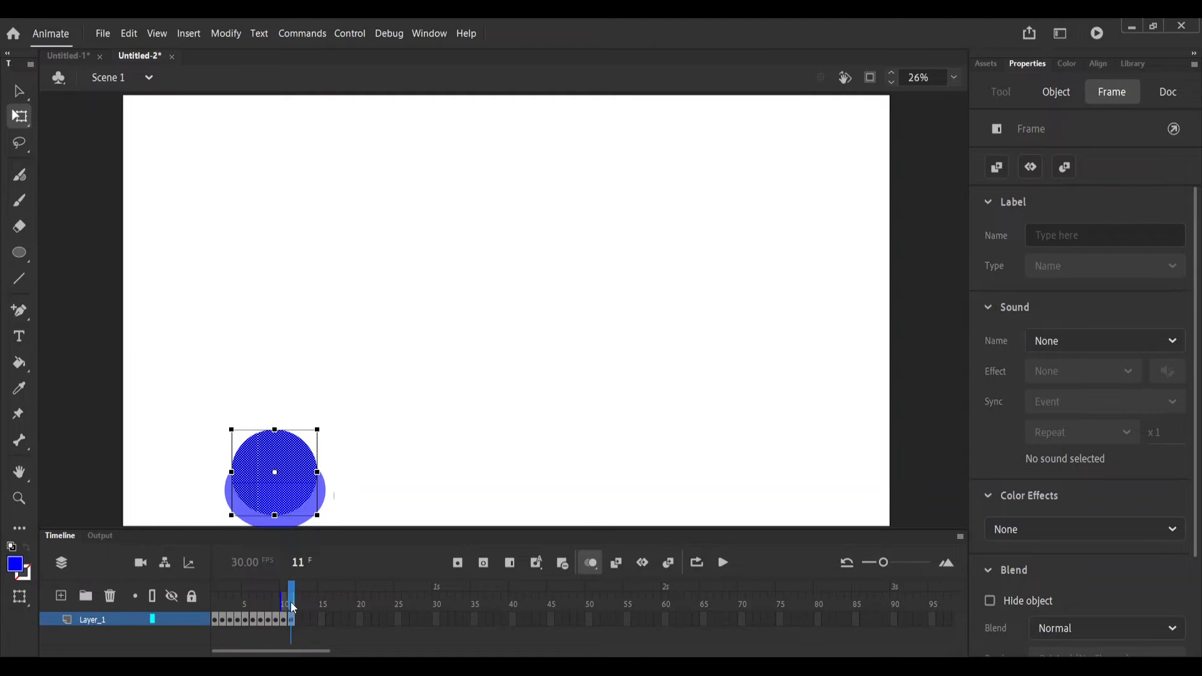
key("comma")
key("comma")
key("comma")
key("comma")
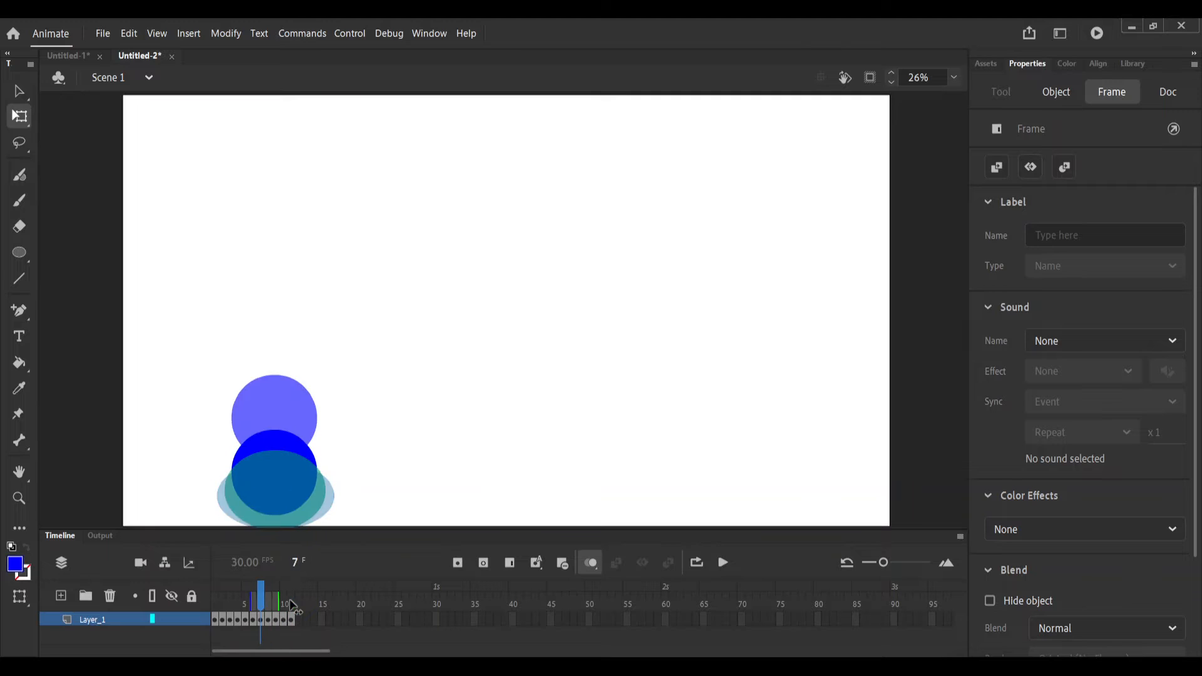
key("period")
key("period")
key("period")
key("period")
Move the ball in frame 11 slightly up and to the right, and play the animation from frame 1.
left_click(280, 470)
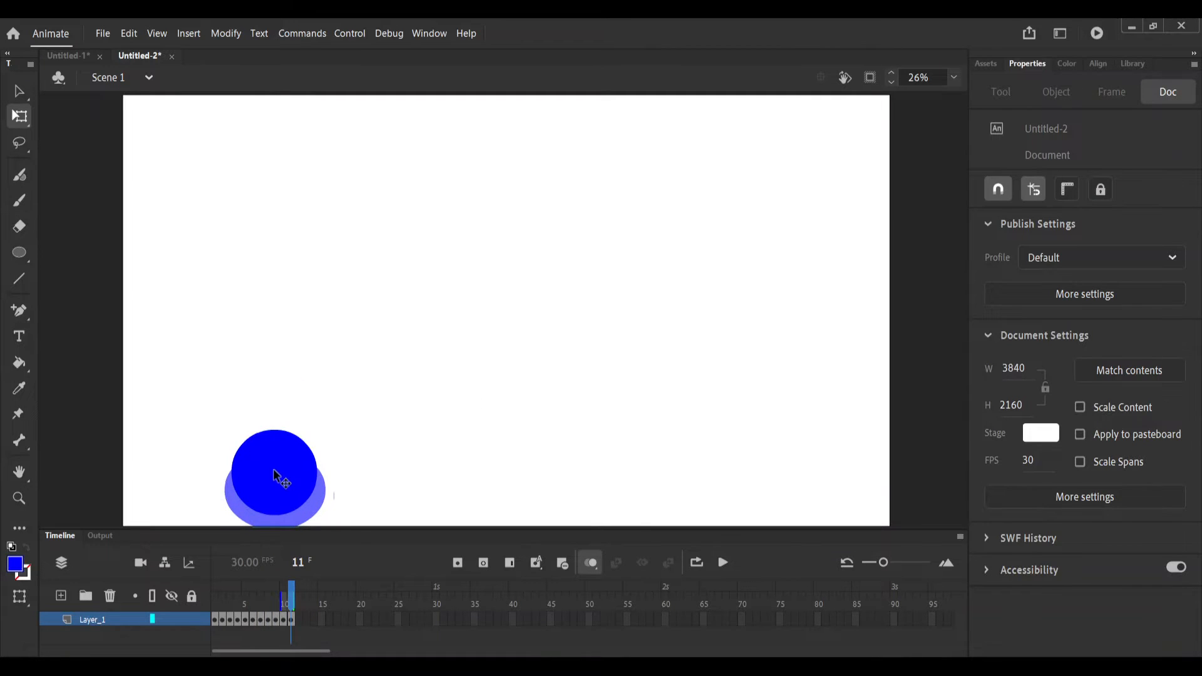
mouse_move(272, 474)
left_mouse_down()
mouse_move(293, 460)
mouse_move(272, 474)
left_mouse_up()
left_click_drag(291, 600, 214, 599)
key("Return")
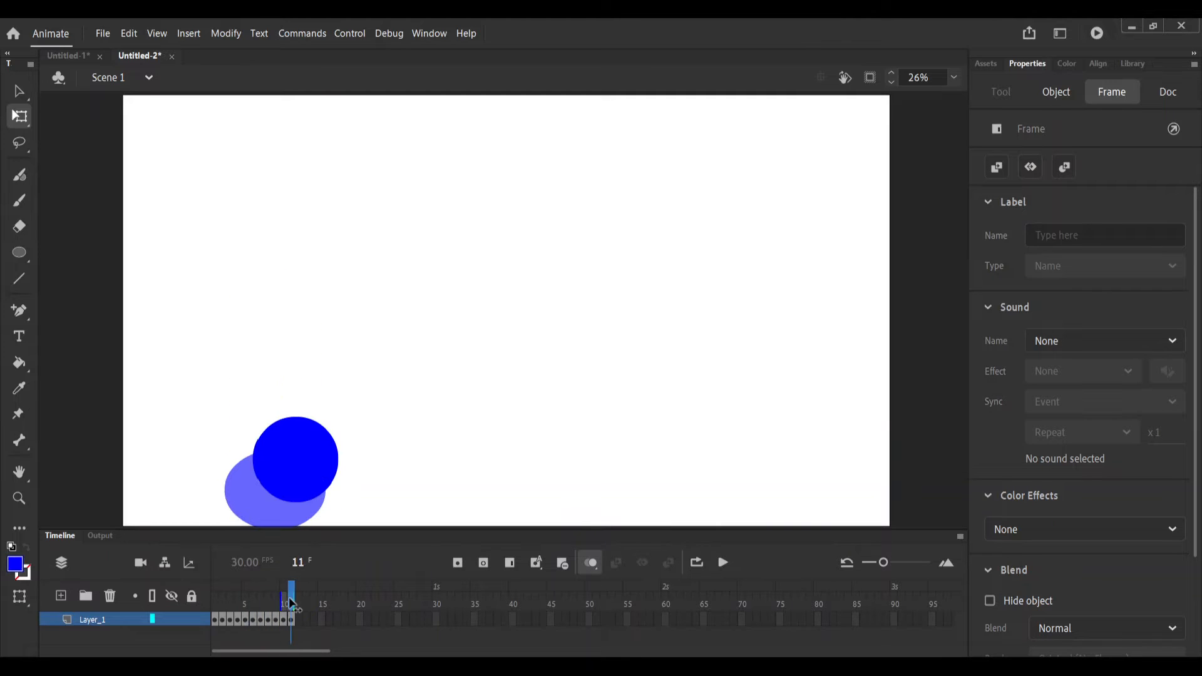
Insert one extra frame after frame 10 to hold the squashed ball longer.
left_click(300, 625)
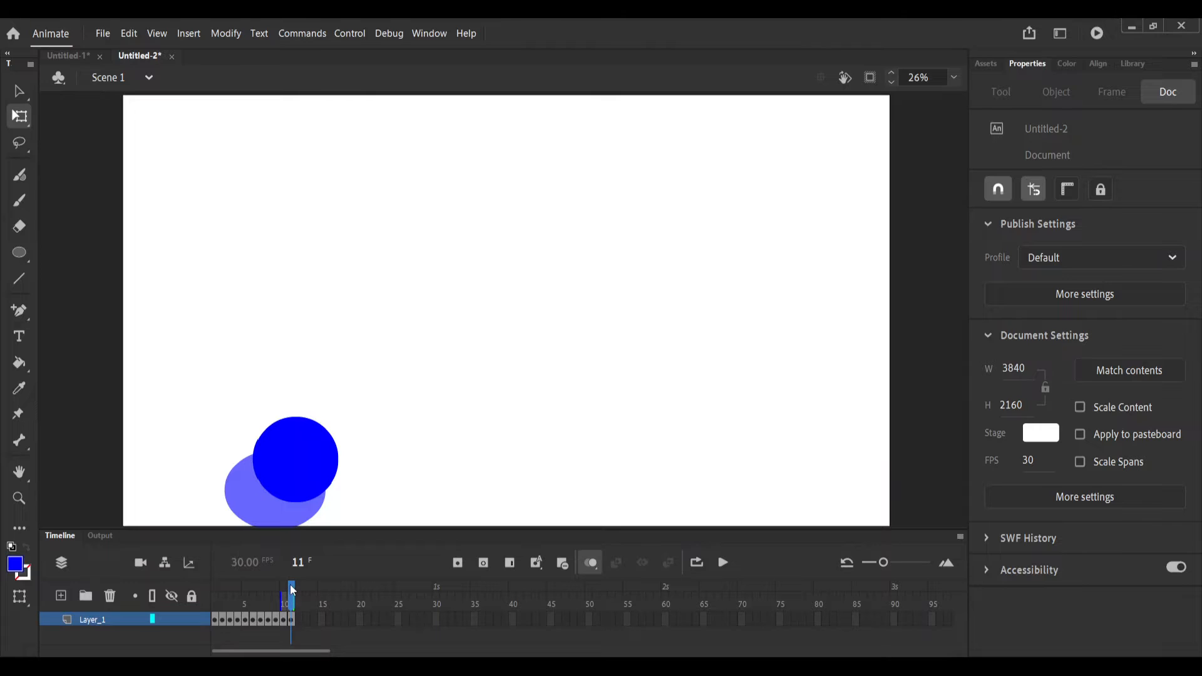
left_click(283, 620)
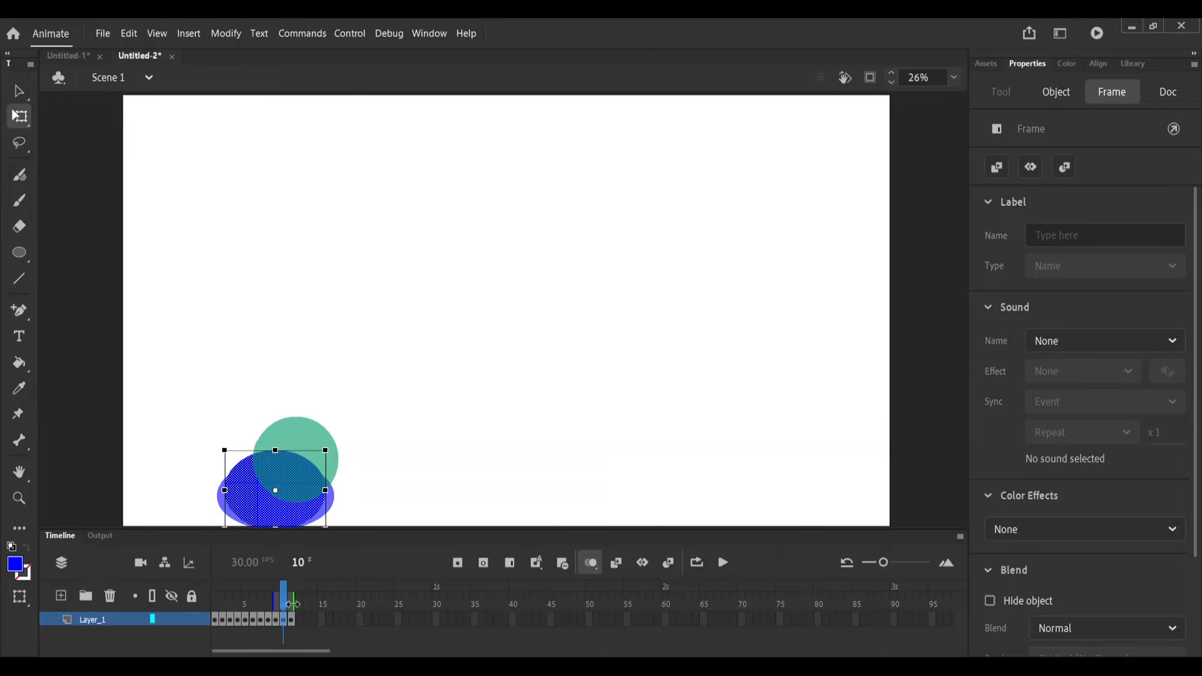
key("F5")
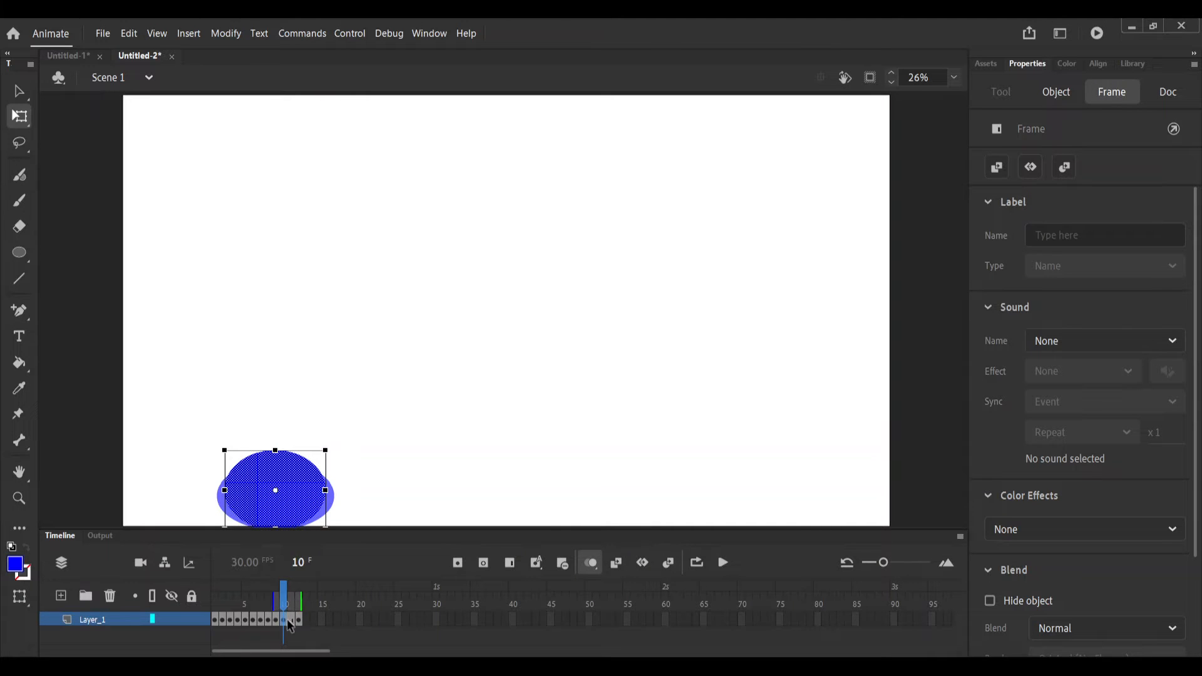
Move the squashed ball in frame 11 up and to the right, to about X 565, Y 1708, between its neighbouring poses.
left_click(291, 620)
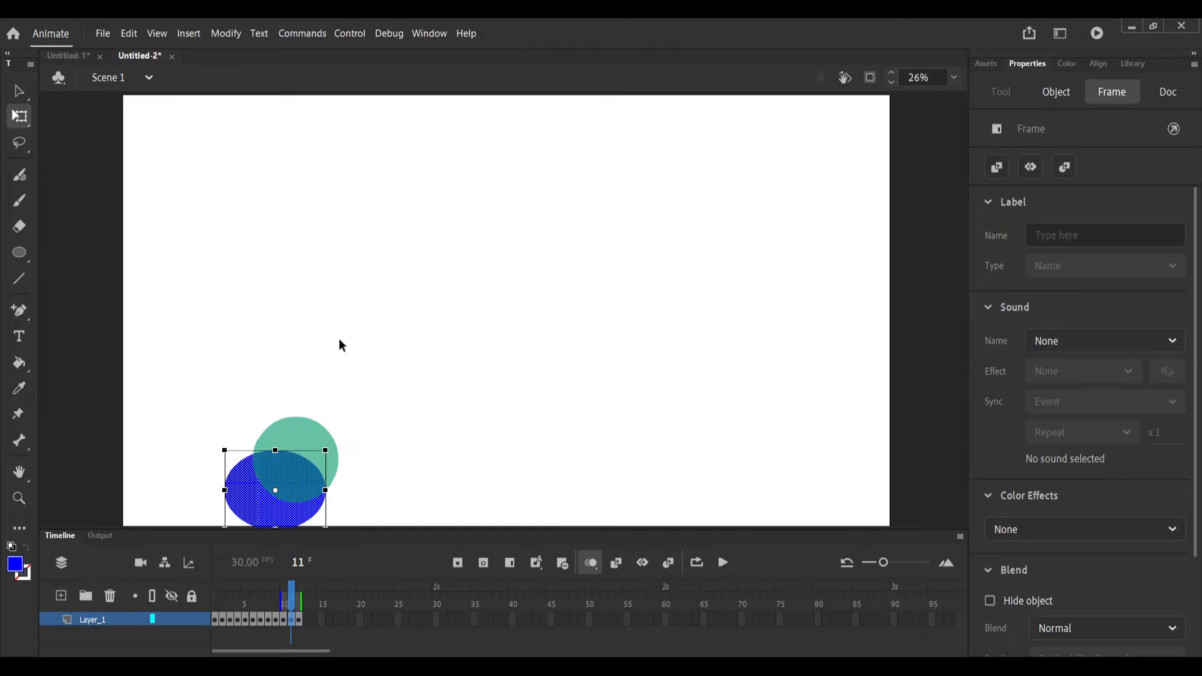
left_click(288, 508)
key("shift+Up")
key("shift+Right")
key("Up")
key("Up")
key("Up")
key("Up")
key("Right")
key("Right")
key("Right")
key("Up")
key("Up")
key("Up")
key("Up")
left_click_drag(288, 509, 233, 475)
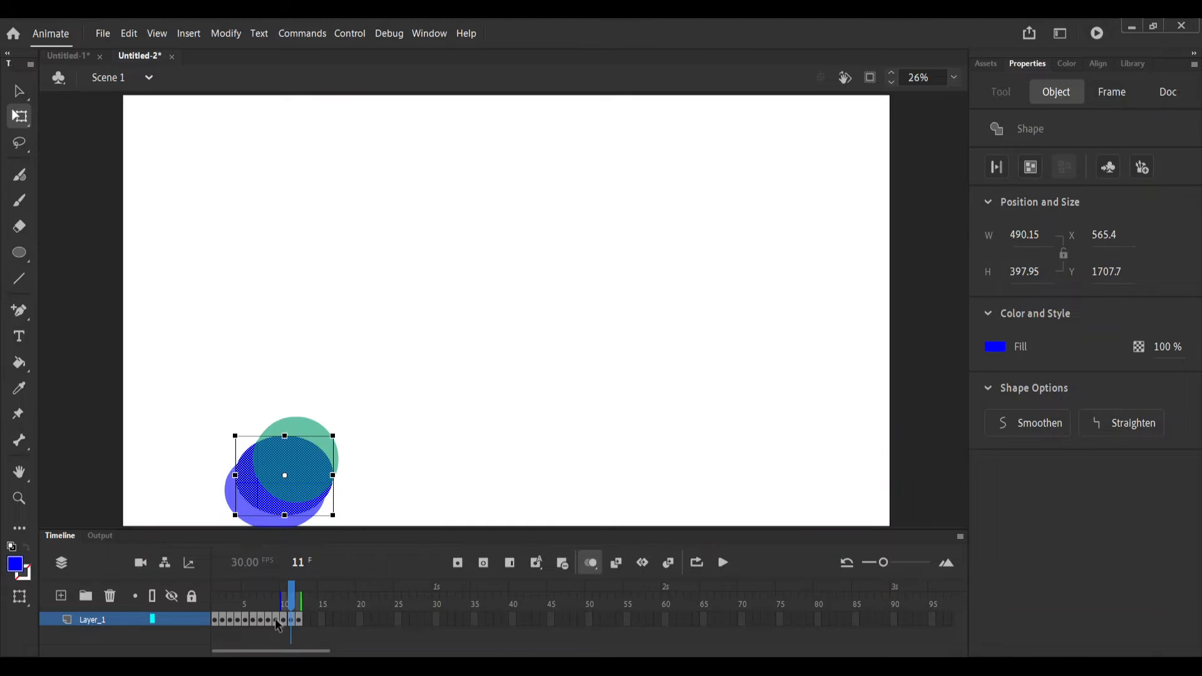
Turn off onion skinning and play the animation from frame 1.
scroll(281, 634, "right", 5)
scroll(344, 651, "left", 5)
left_click(215, 603)
left_click(592, 563)
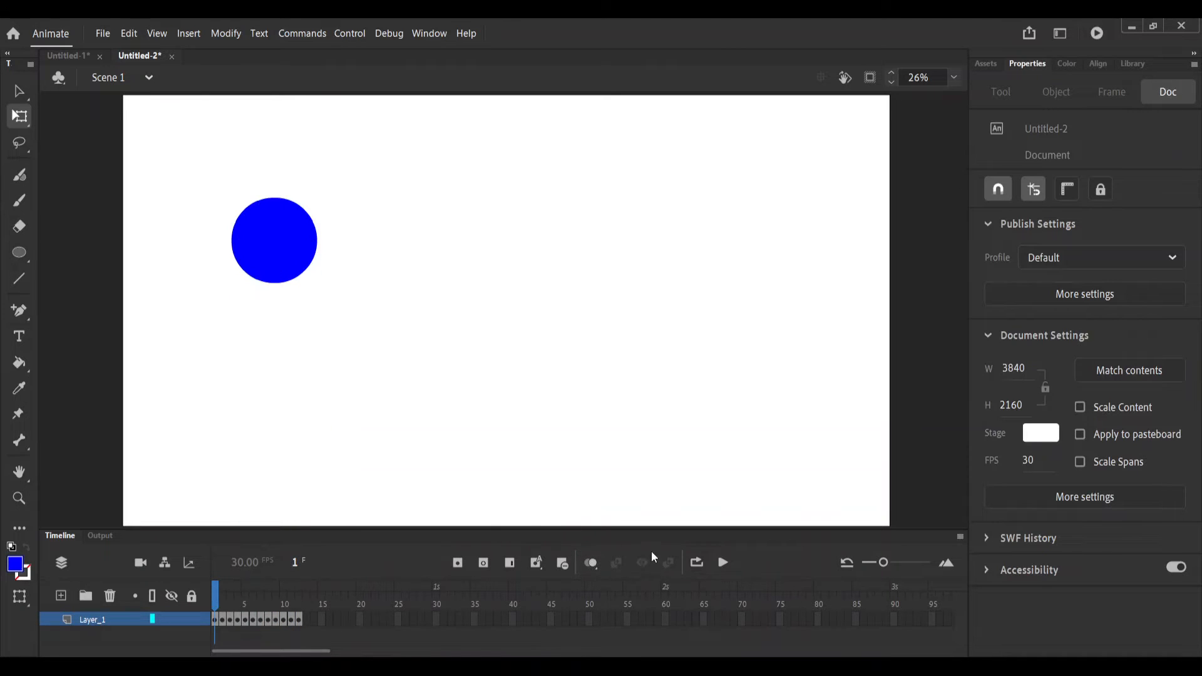
left_click(723, 563)
left_click(723, 566)
left_click(724, 564)
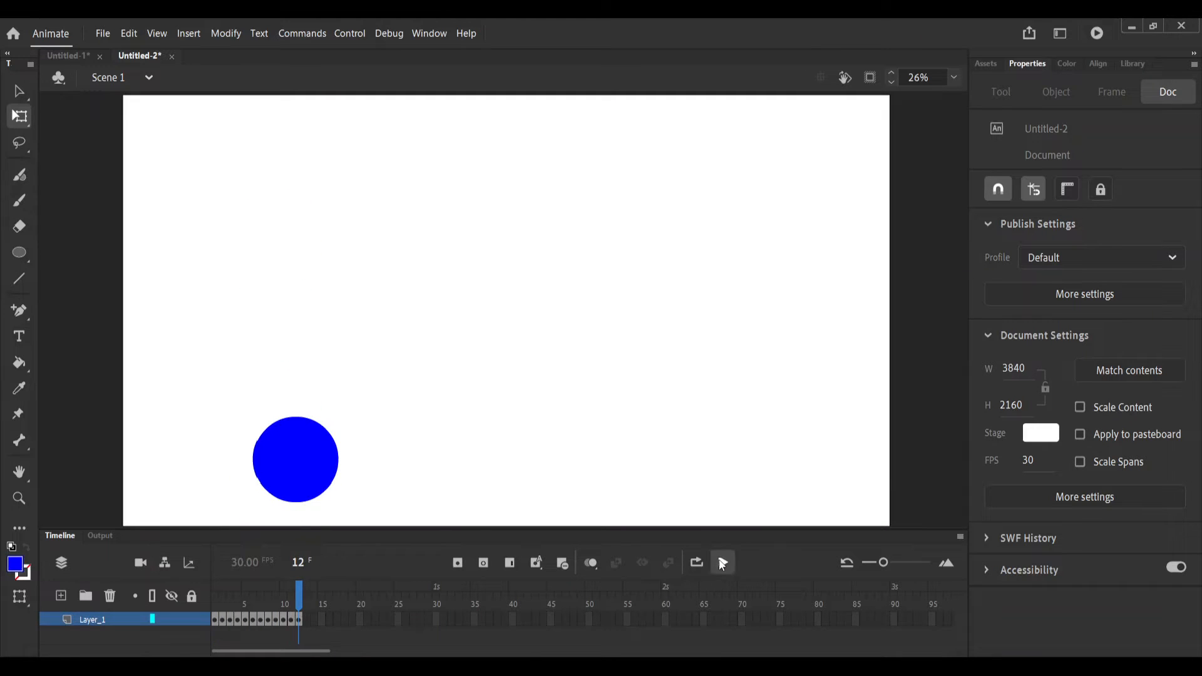
Hold the first two ball poses one frame longer each by inserting a frame after frame 1 and after frame 3.
left_click(216, 619)
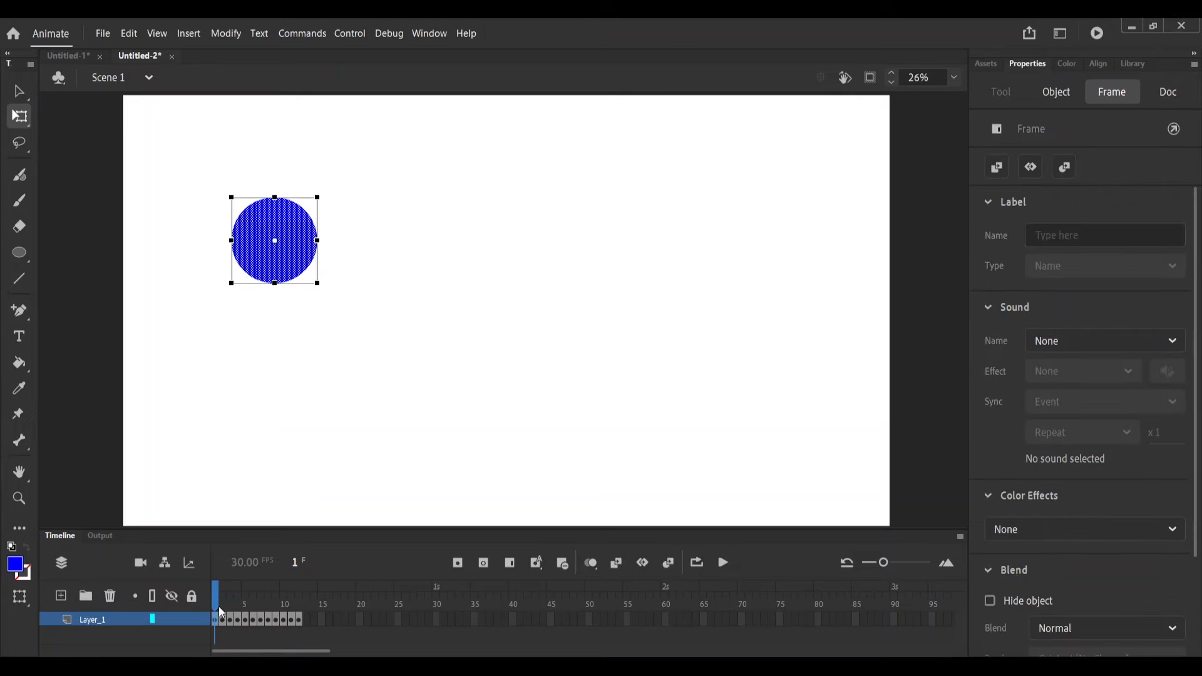
mouse_move(214, 591)
left_mouse_down()
mouse_move(230, 597)
mouse_move(214, 600)
left_mouse_up()
left_click(216, 620)
mouse_move(220, 615)
left_mouse_down()
mouse_move(222, 602)
mouse_move(237, 606)
mouse_move(222, 608)
left_mouse_up()
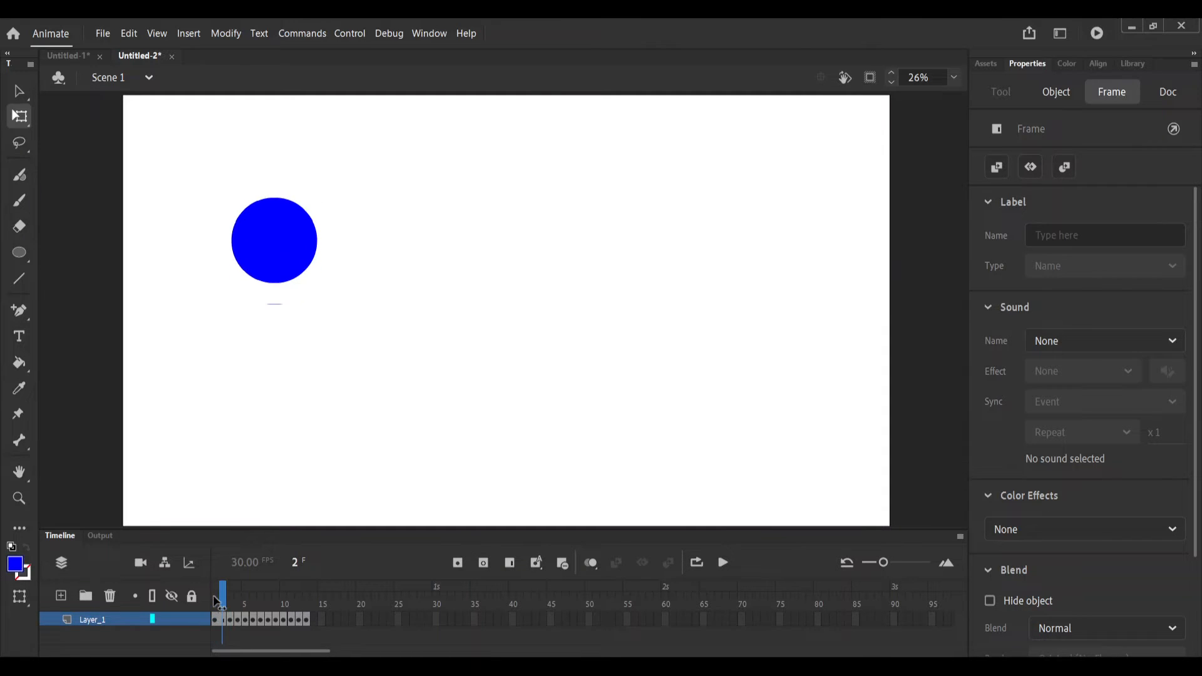
left_click(229, 620)
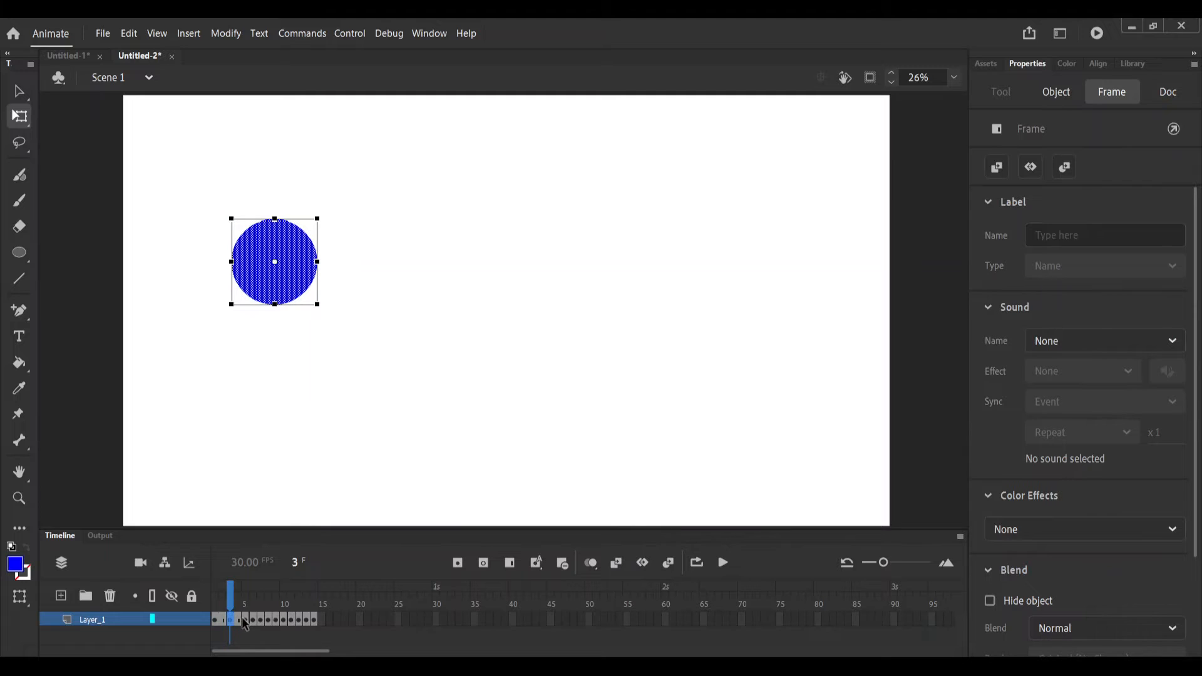
mouse_move(231, 596)
left_mouse_down()
mouse_move(245, 597)
mouse_move(231, 596)
left_mouse_up()
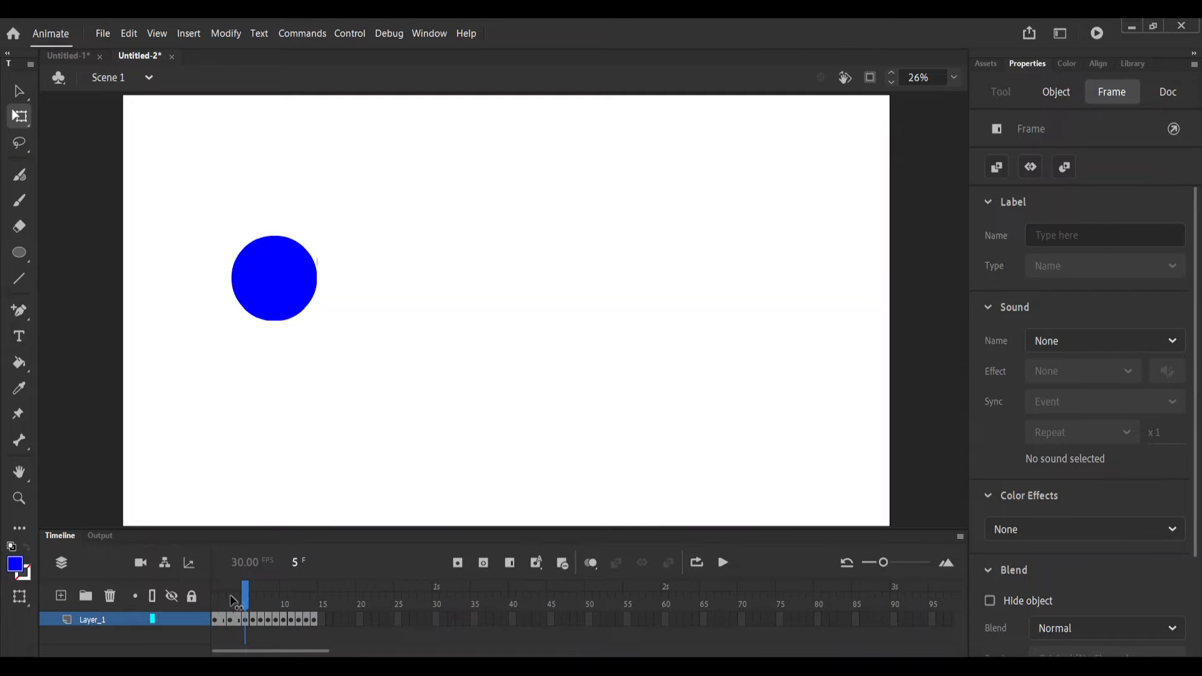
Step ahead to the fully squashed ball at frame 11 and insert two extra frames to hold it longer.
key("period")
key("period")
key("period")
key("period")
key("period")
key("period")
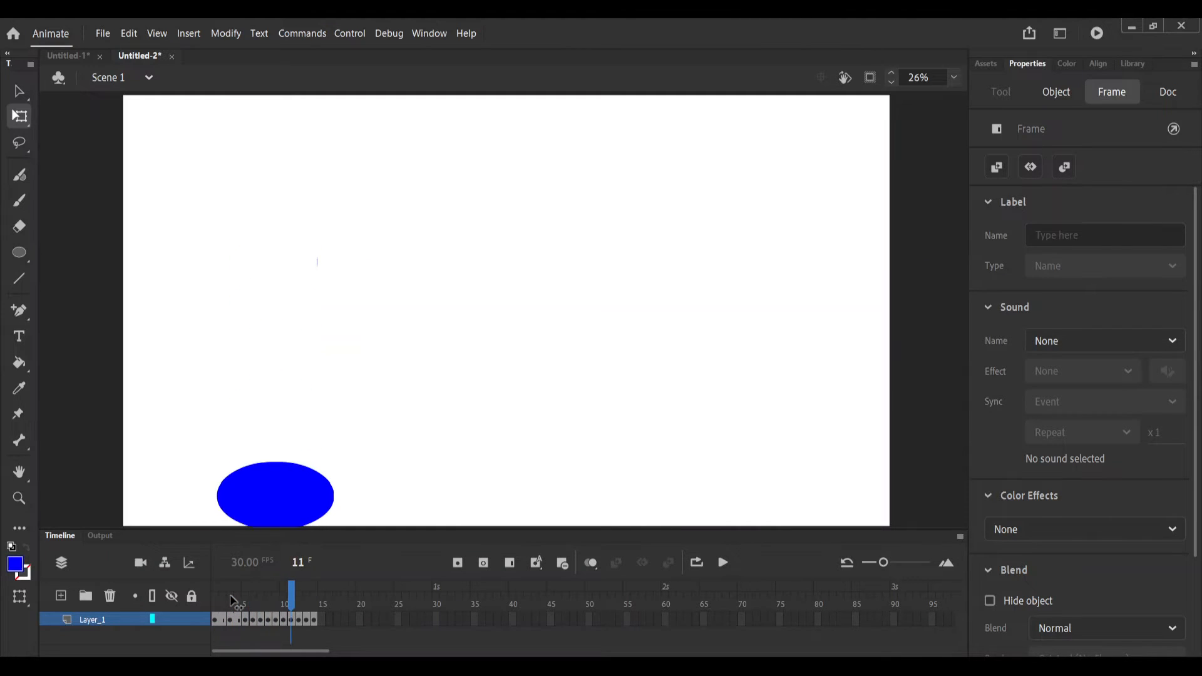
left_click(291, 598)
left_click(291, 621)
key("F5")
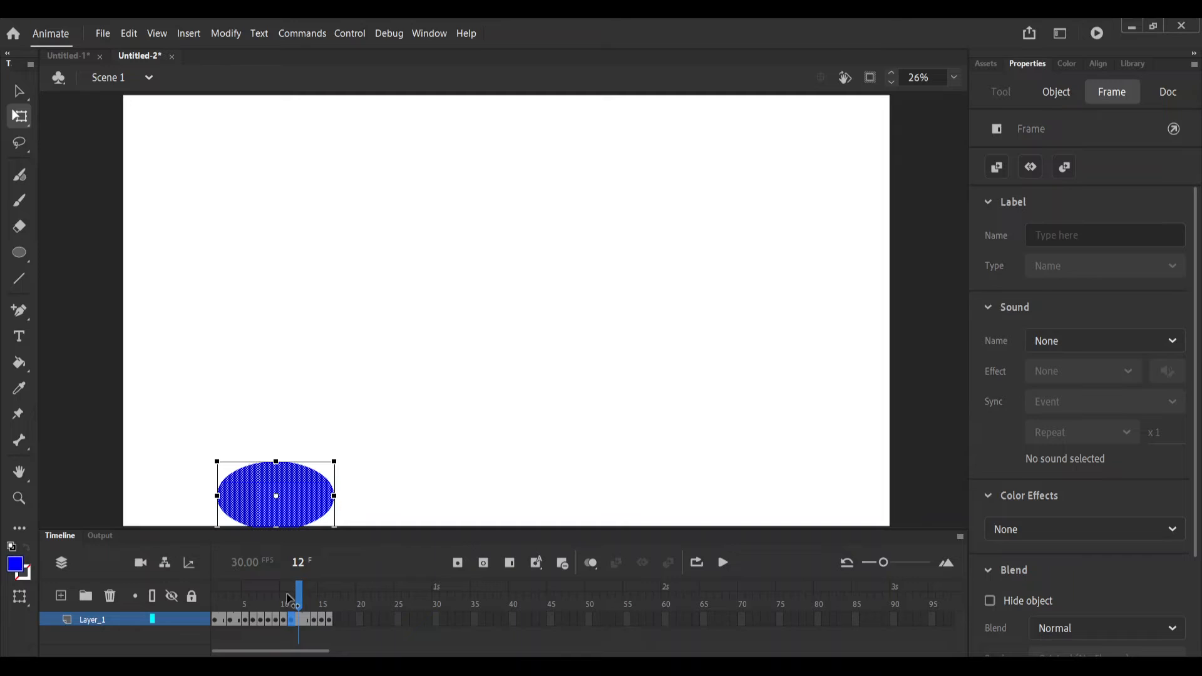
Play the animation from frame 1 to check the timing of the squash.
key("period")
key("Return")
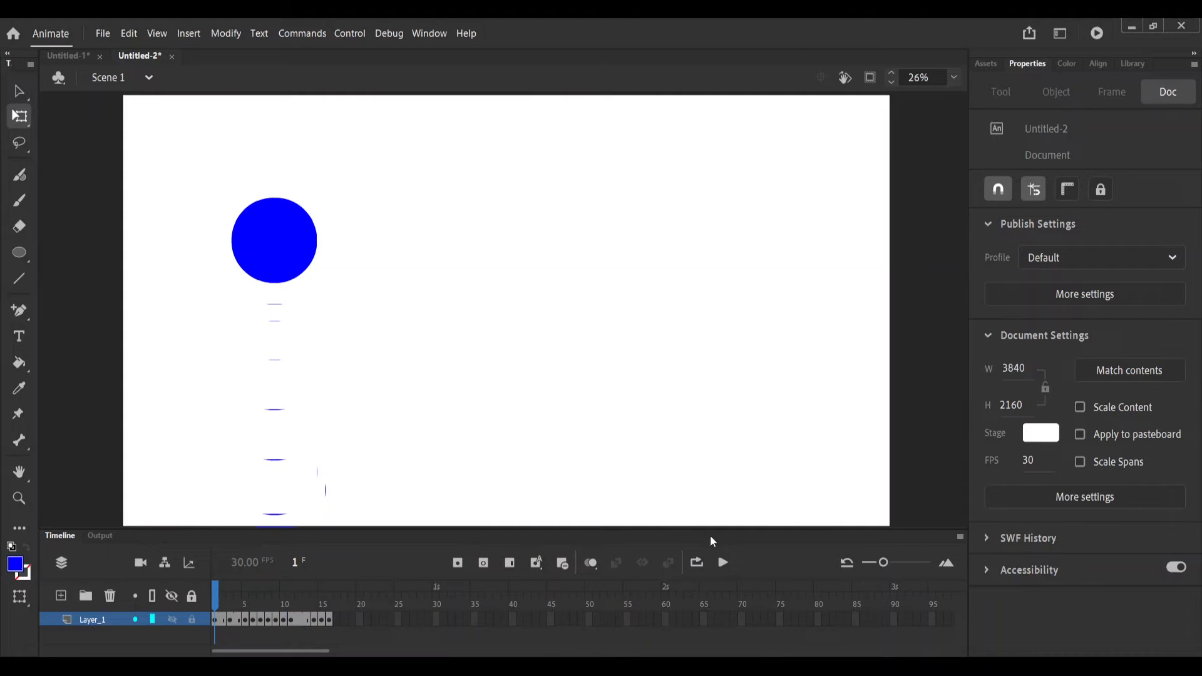
left_click(727, 564)
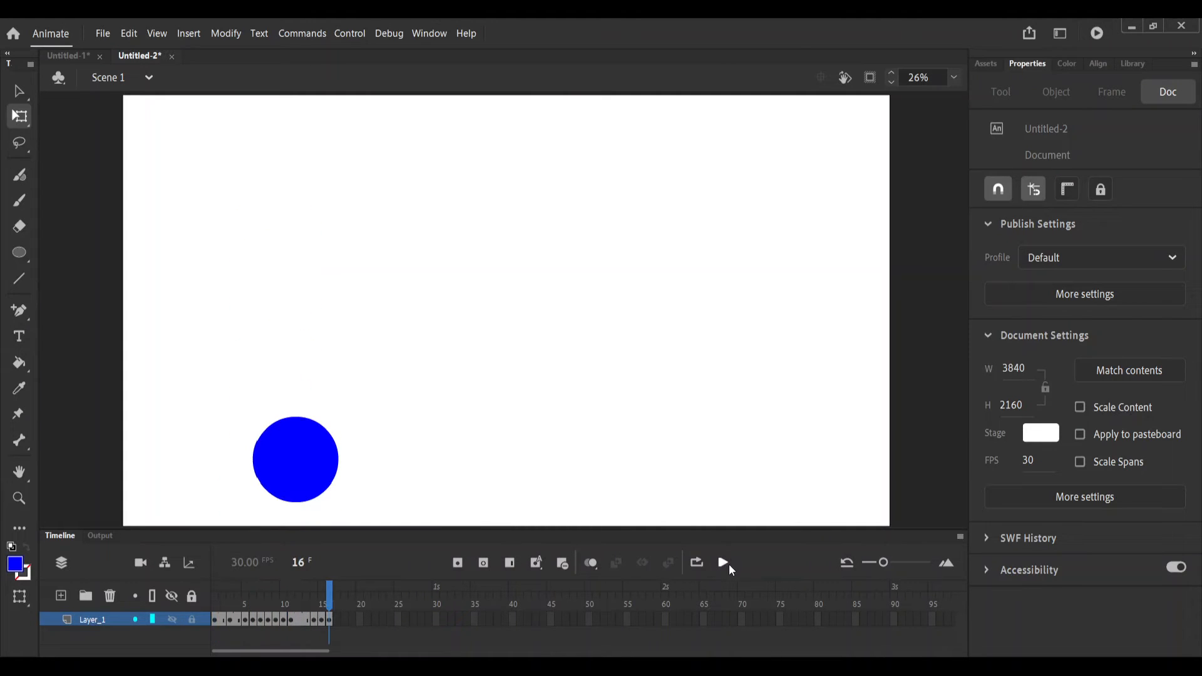
left_click(724, 564)
Insert two more hold frames for the squashed ball around frame 12 and replay the animation from frame 1.
left_click(305, 625)
key("F4")
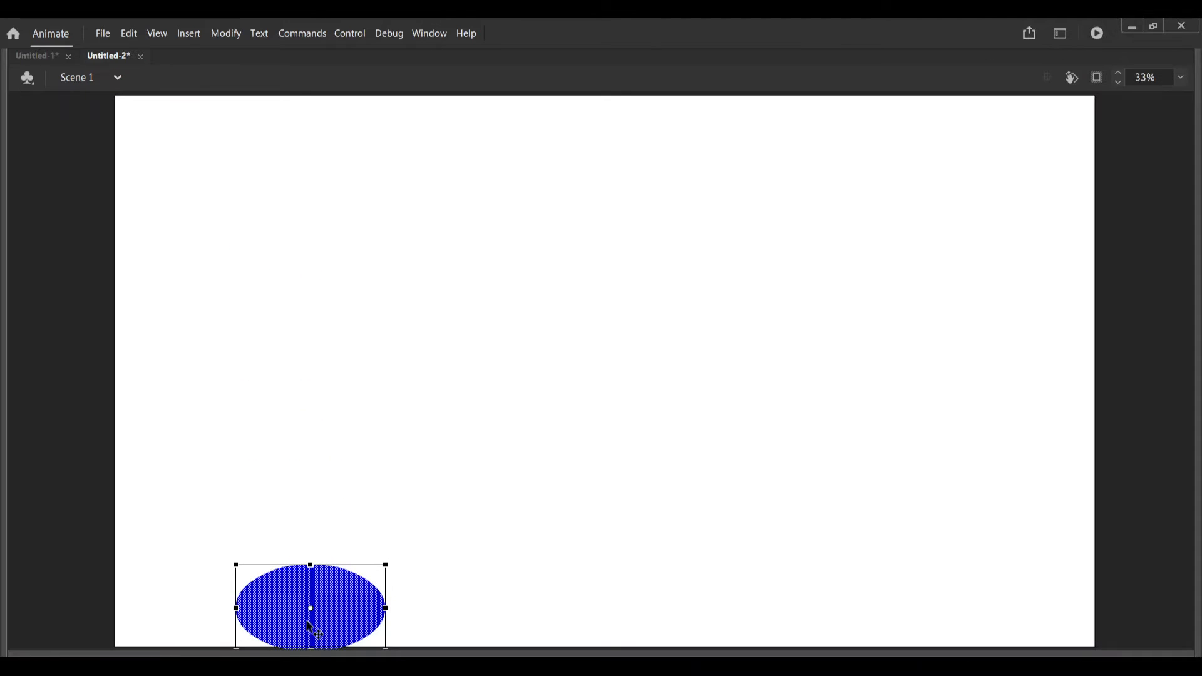
key("F4")
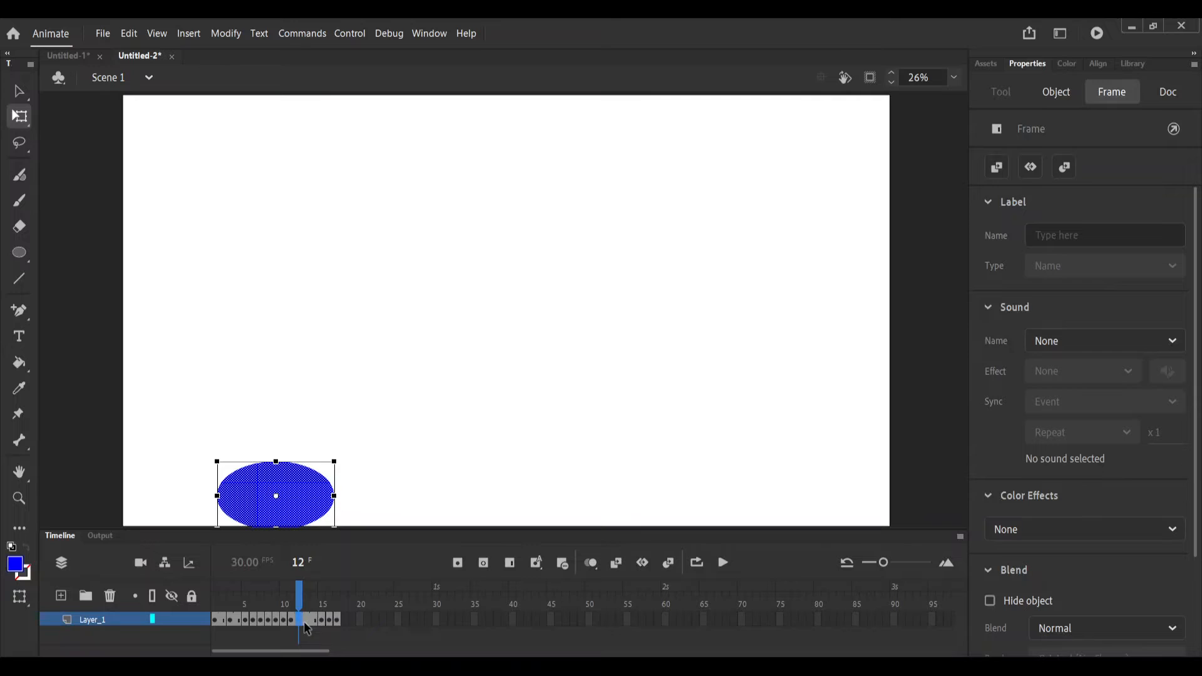
left_click(226, 624)
left_click(575, 533)
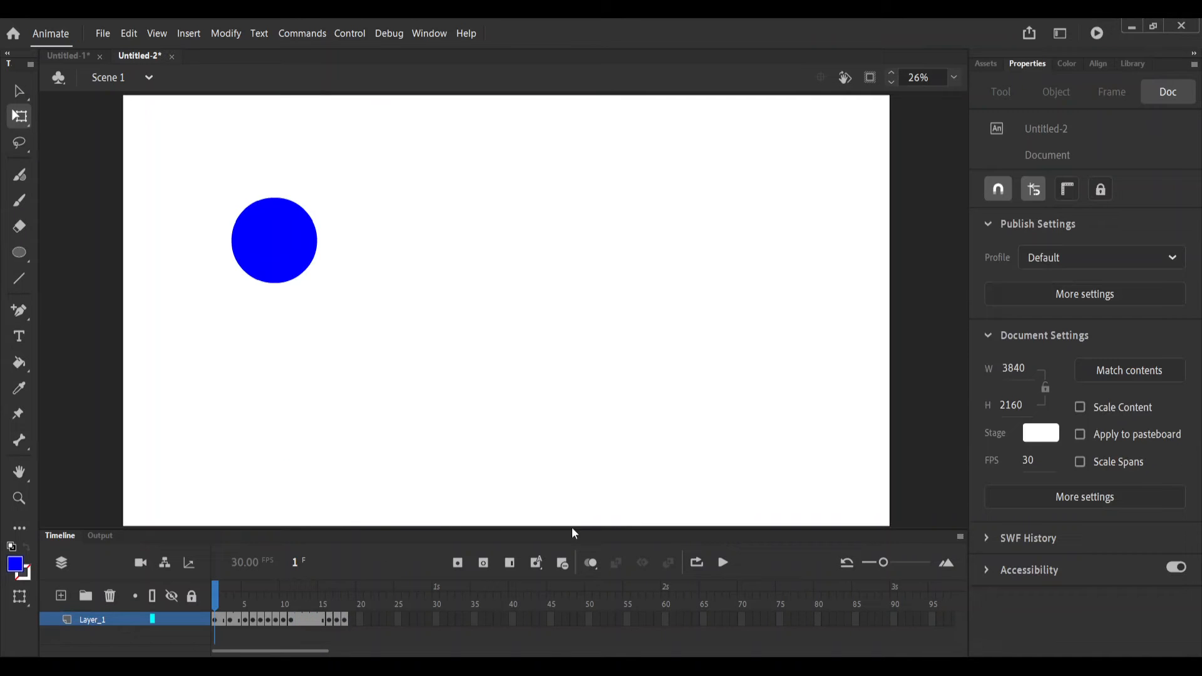
left_click(725, 563)
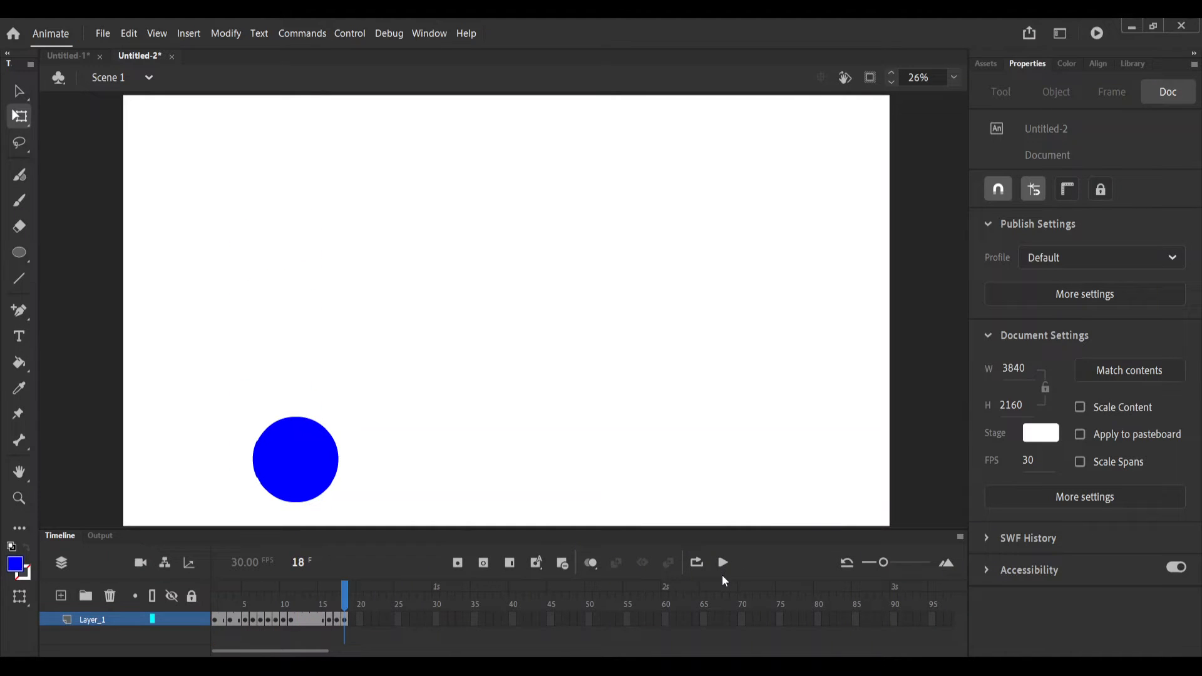
left_click(723, 563)
Add a keyframe at frame 19, turn on onion skinning, and move the ball up and right to about X 792, Y 1512.
left_click(352, 623)
key("F6")
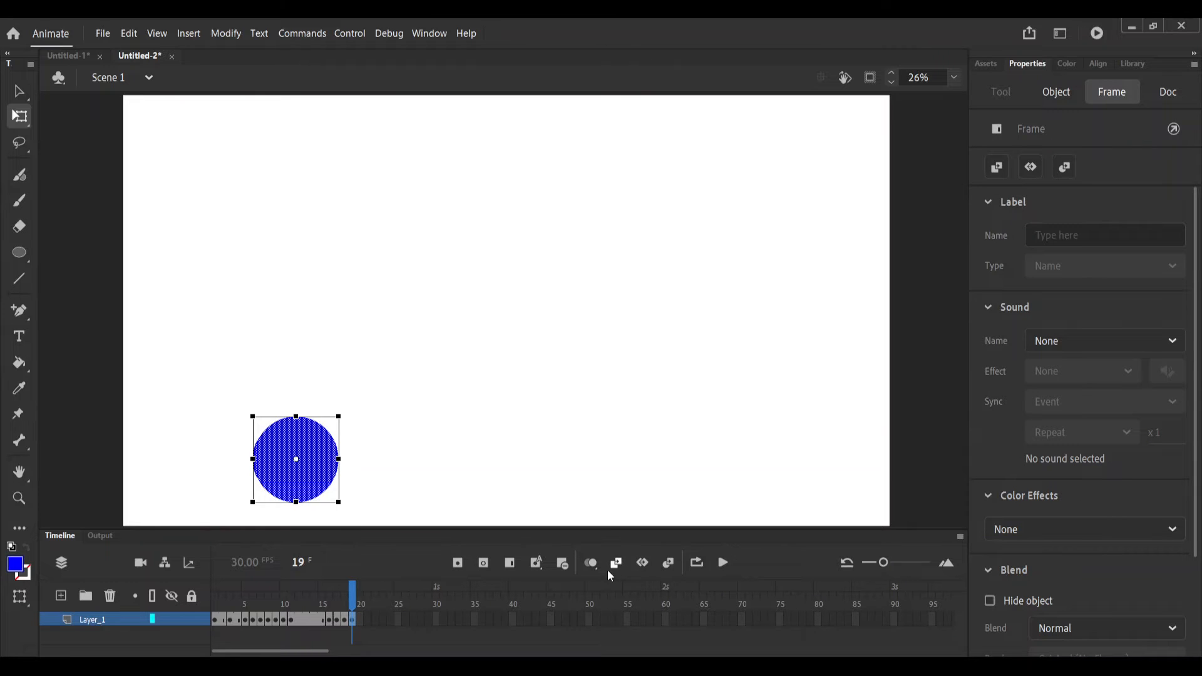
left_click(595, 564)
left_click_drag(290, 486, 318, 466)
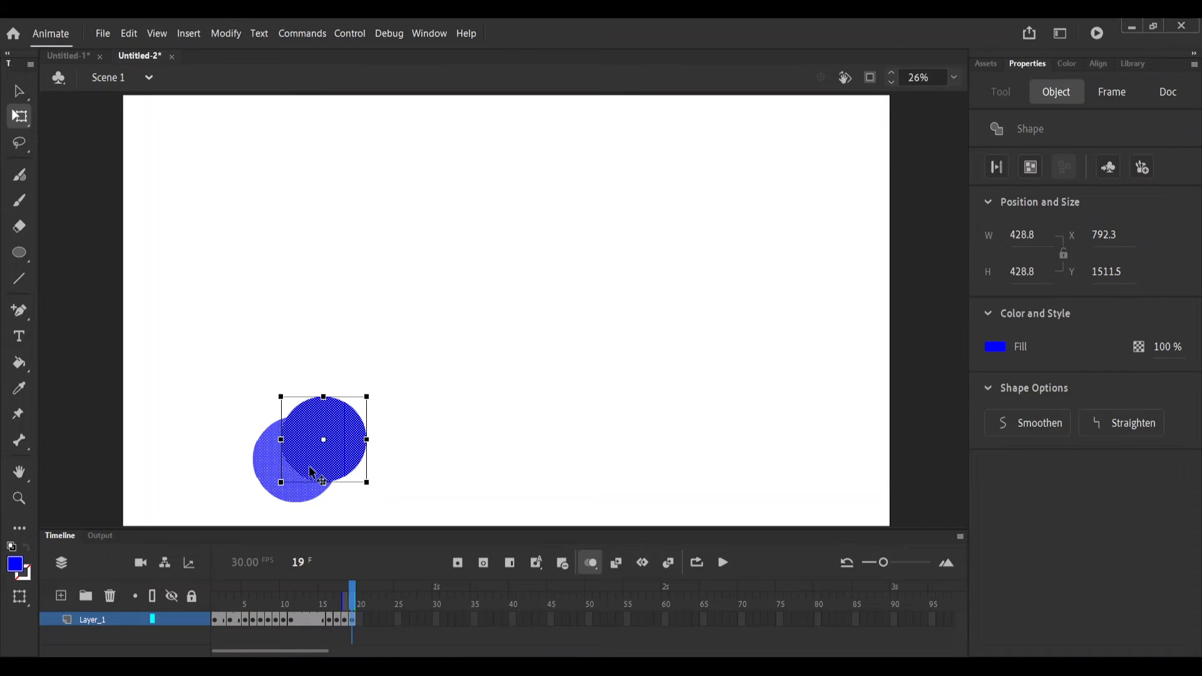
Add a keyframe at frame 20 and move the ball further up and right to about X 1027, Y 1350.
left_click(359, 621)
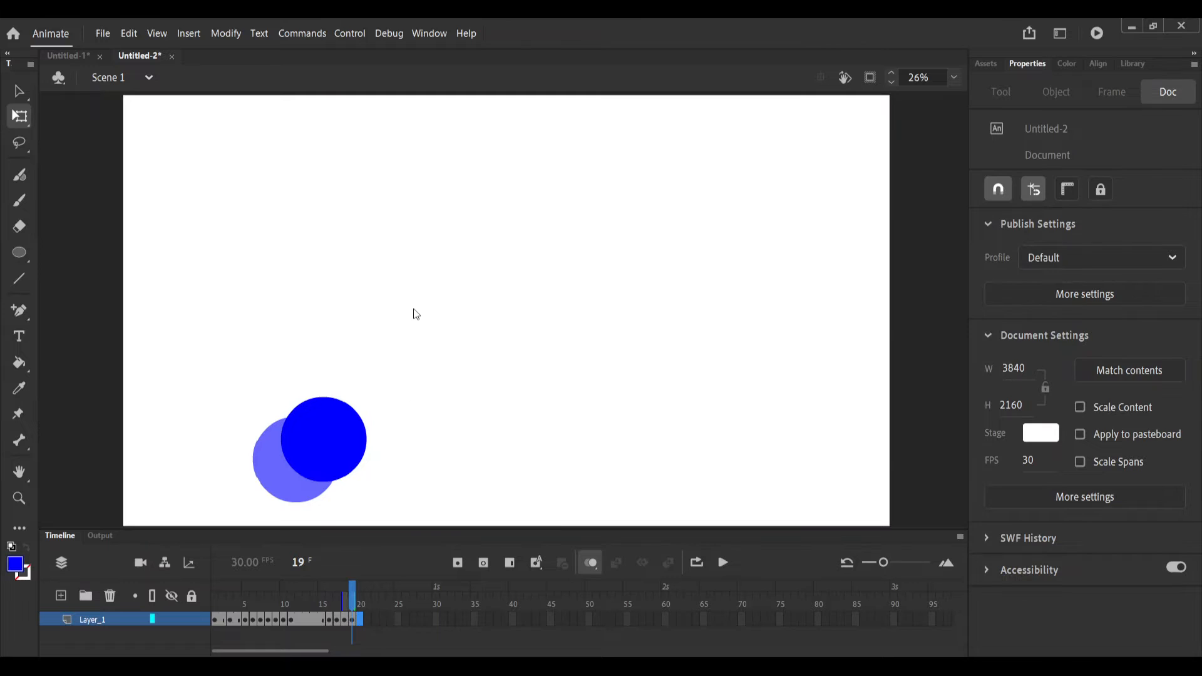
key("F6")
left_click(351, 460)
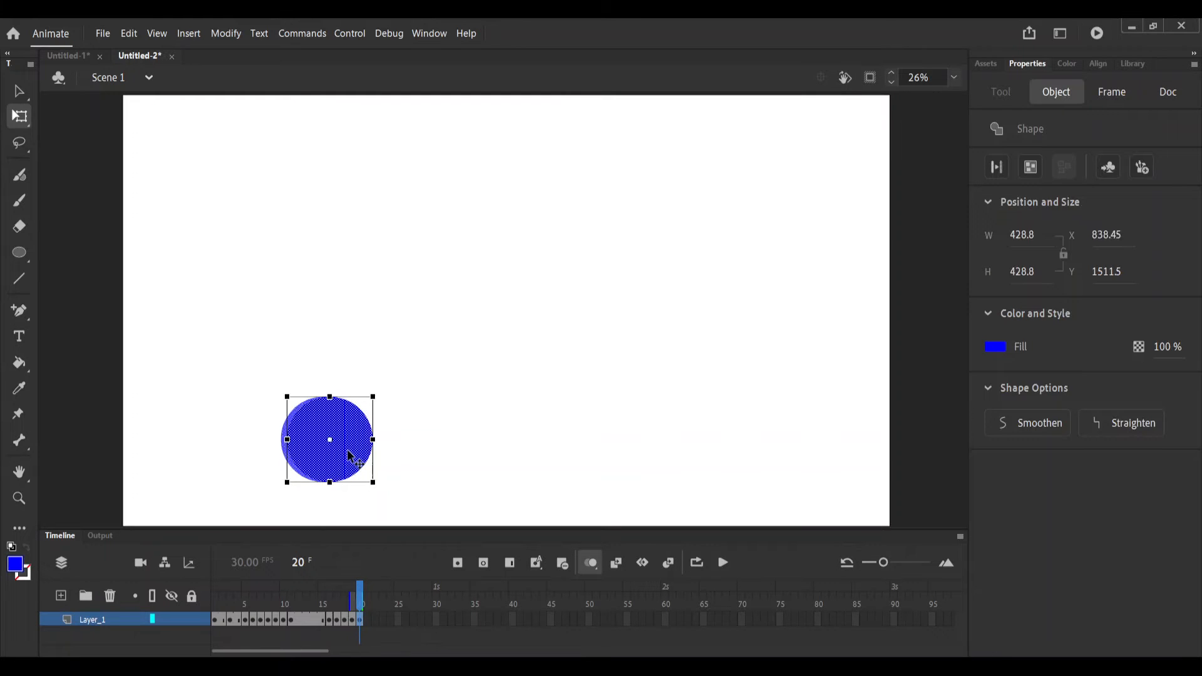
left_click_drag(350, 461, 385, 438)
key("Up")
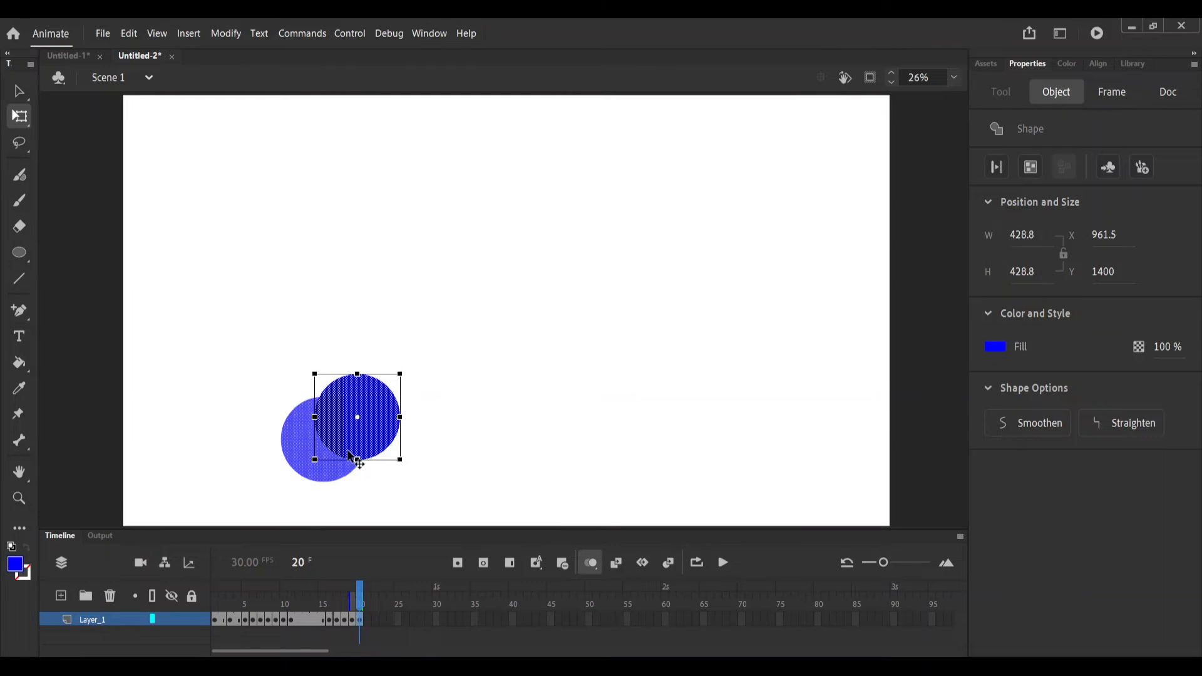
left_click_drag(351, 459, 364, 448)
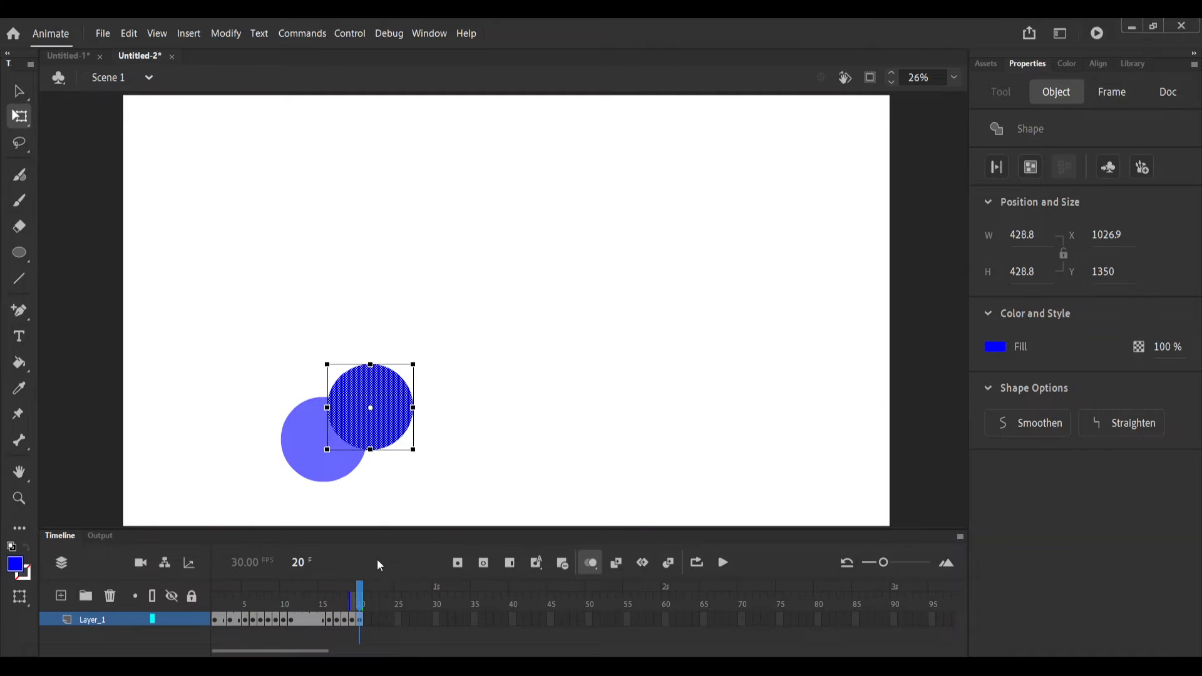
Add a keyframe at frame 21 and nudge the ball up and right to about X 1200, Y 1242.
left_click(370, 620)
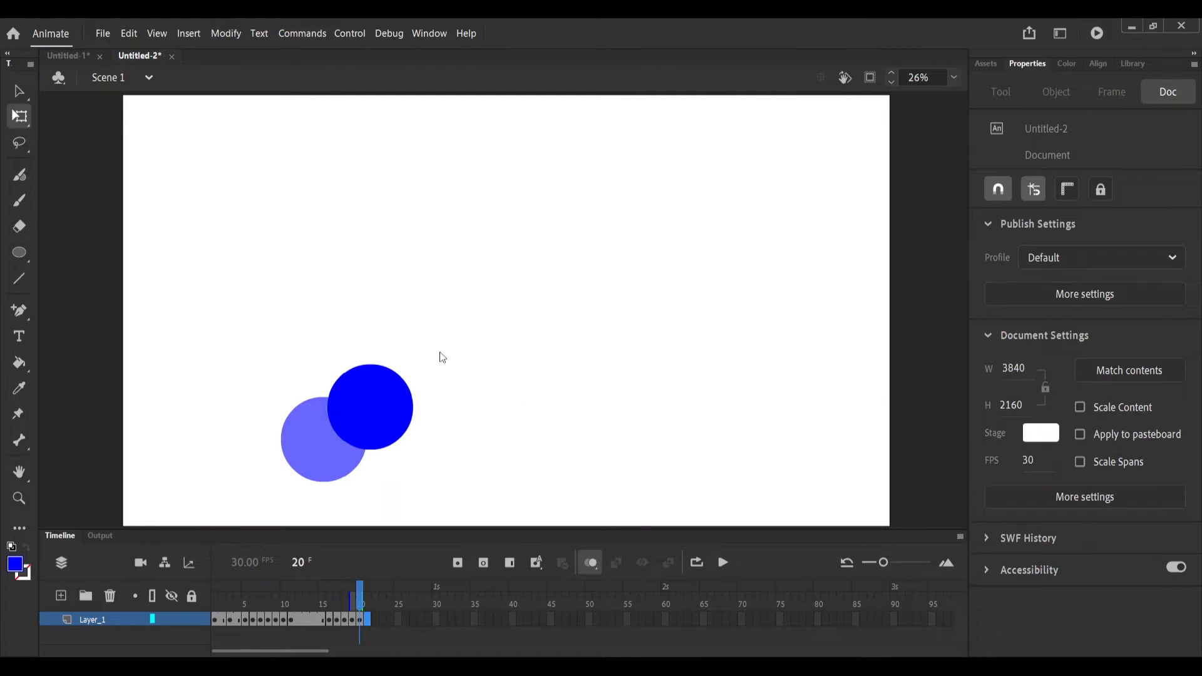
key("F6")
key("Right")
key("Right")
key("Right")
key("Right")
key("Right")
key("Right")
key("Right")
key("Right")
key("Right")
key("Right")
key("Right")
key("Right")
key("Right")
key("Right")
key("Up")
key("Up")
key("Up")
key("Up")
key("Up")
key("Up")
key("Up")
key("Up")
key("Right")
key("Right")
key("Right")
key("Right")
key("Right")
key("Right")
key("Right")
key("Right")
key("Right")
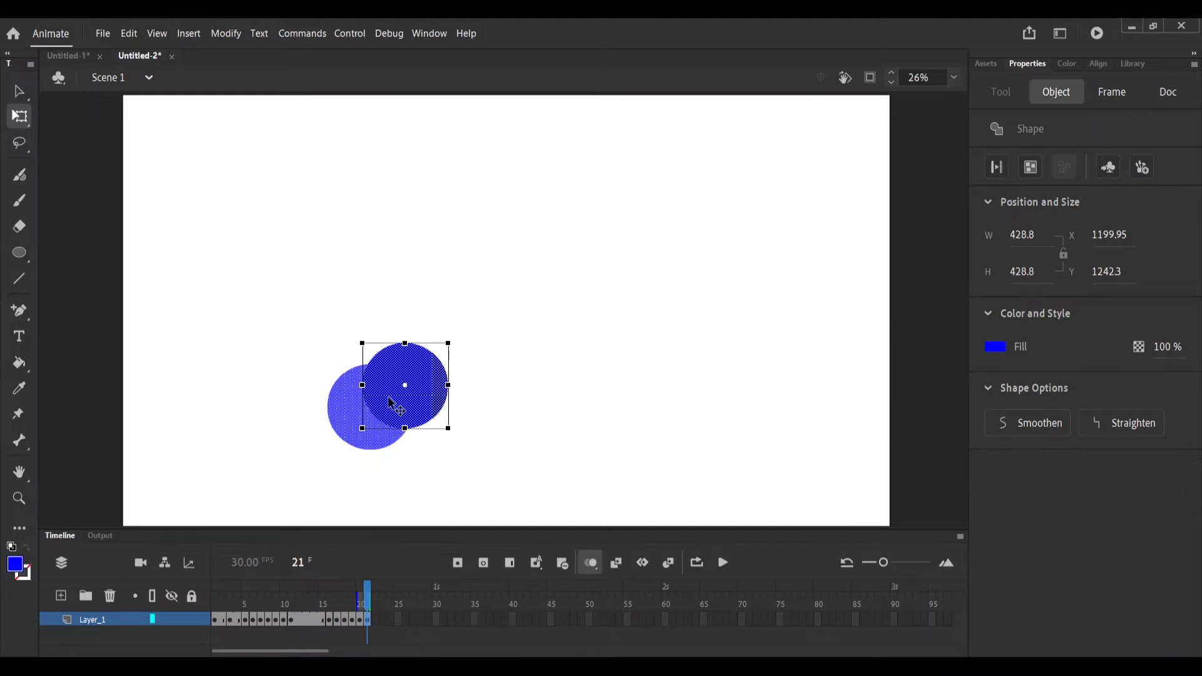
key("Up")
key("Up")
Add a keyframe at frame 22 and move the ball up and right to about X 1300, Y 1177.
left_click(375, 620)
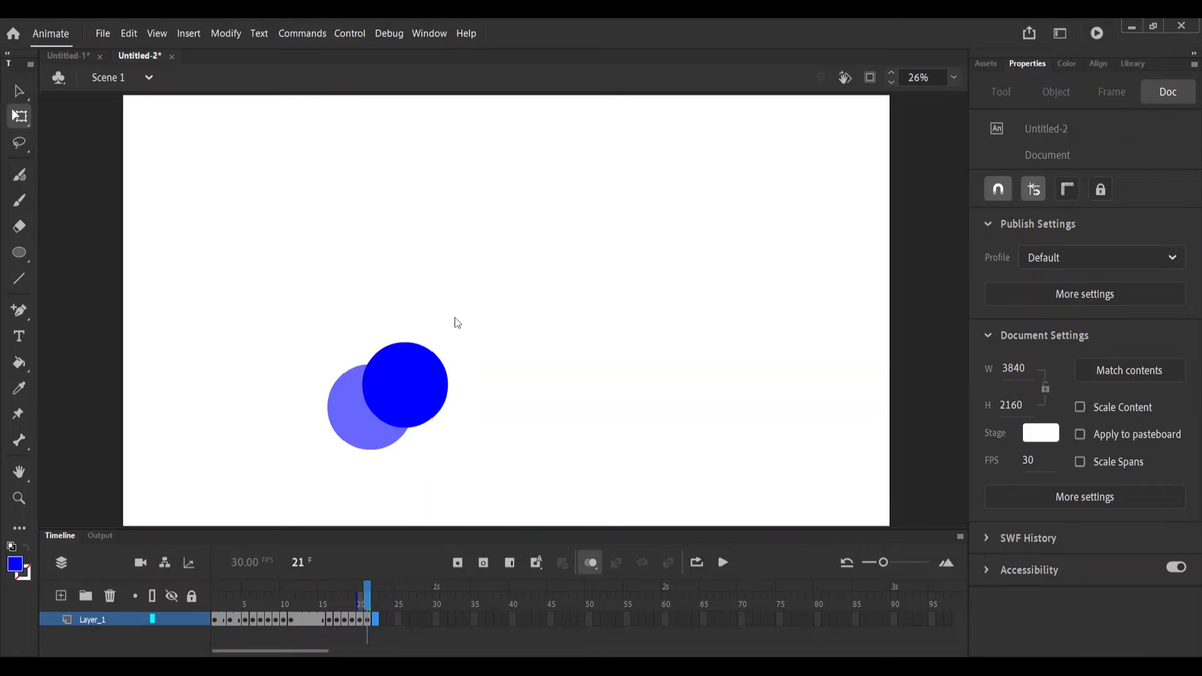
key("F6")
mouse_move(408, 401)
left_mouse_down()
mouse_move(449, 382)
mouse_move(418, 389)
left_mouse_up()
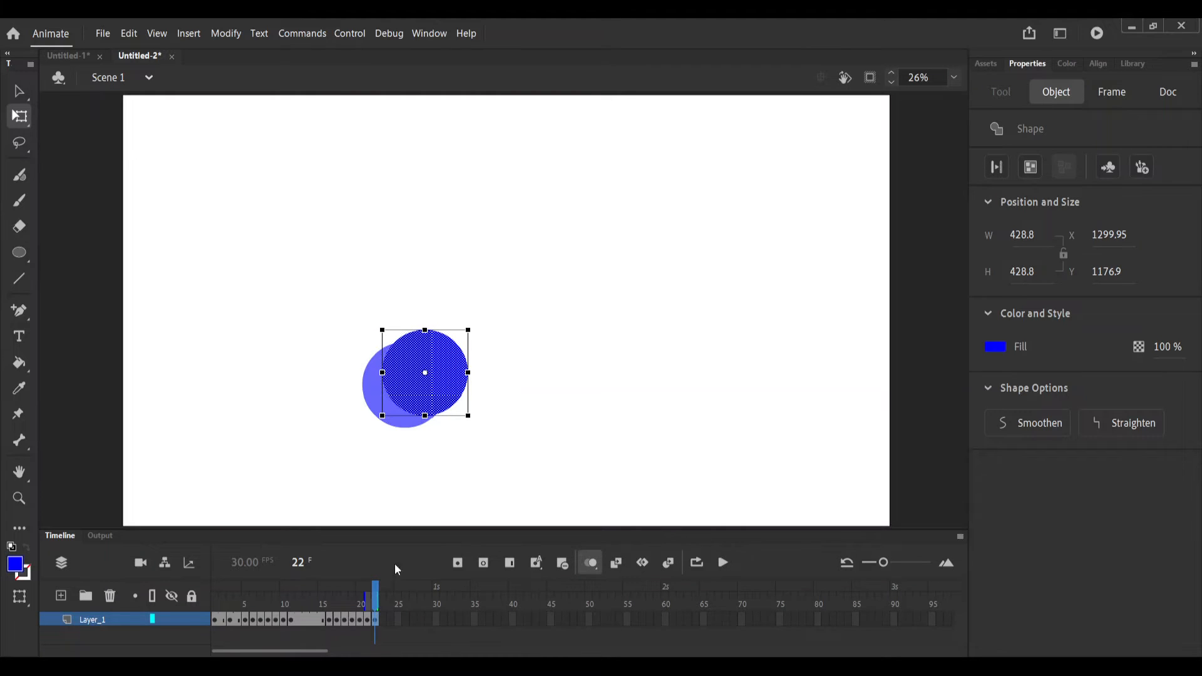
Add a keyframe at frame 23 and move the ball horizontally to the right to about X 1396, Y 1177.
left_click(384, 622)
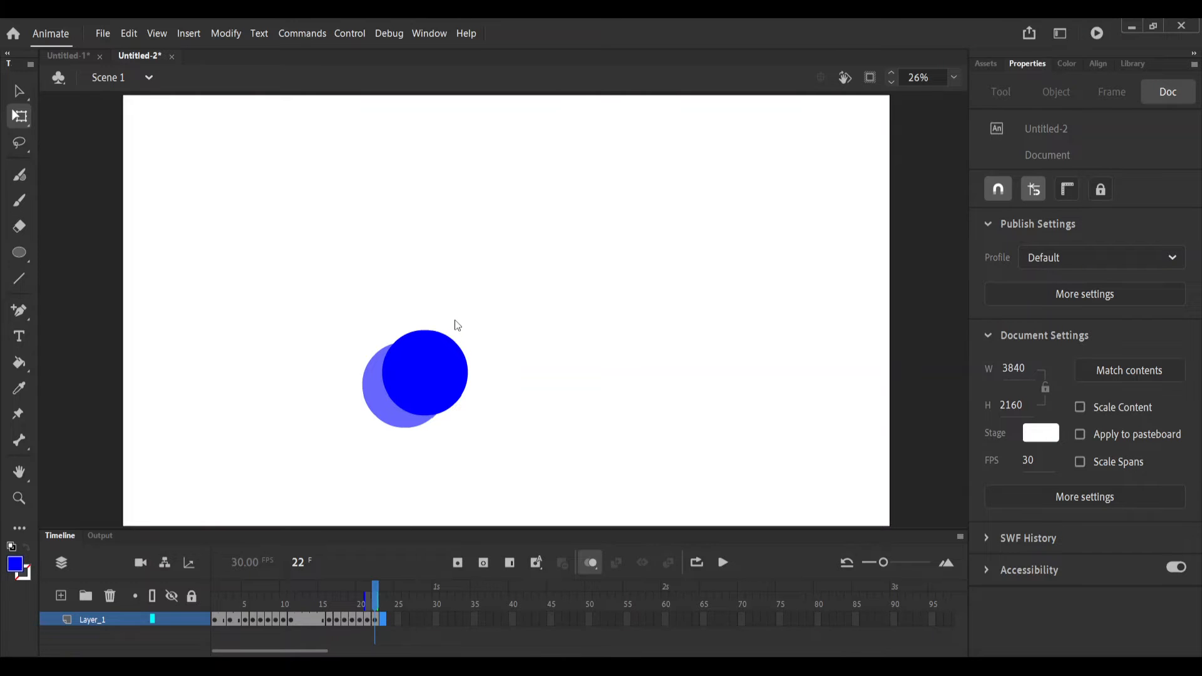
key("F6")
left_click_drag(439, 367, 445, 370)
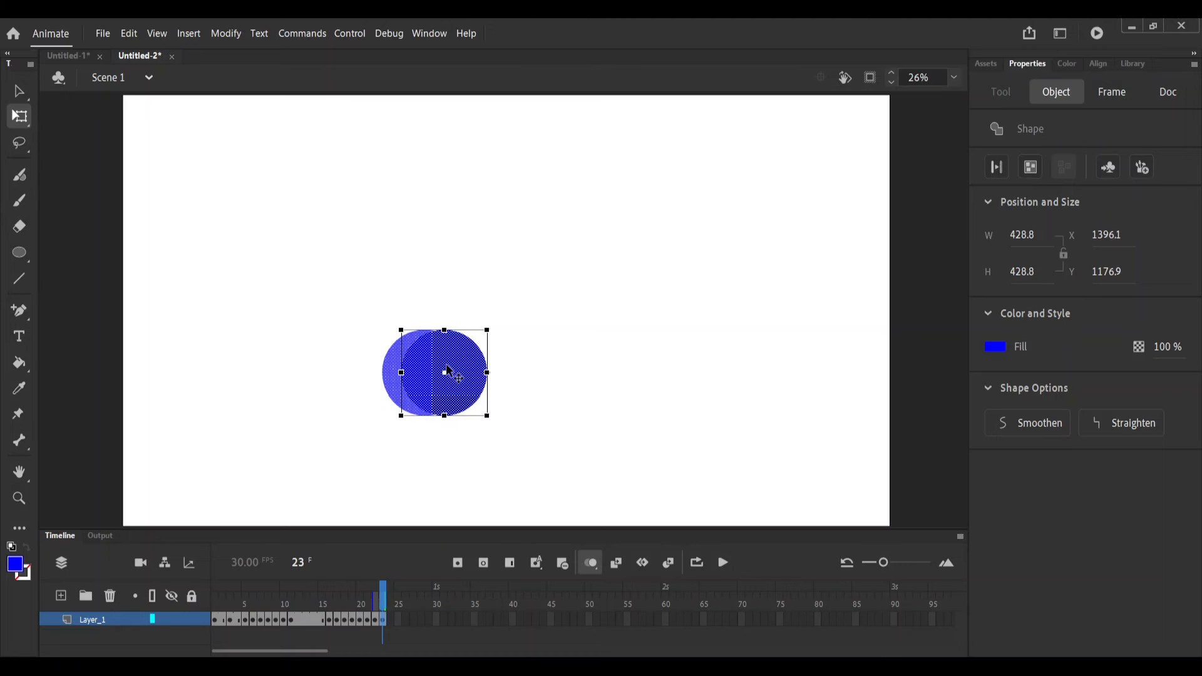
Add a keyframe at frame 24 and move the ball down and to the right to about X 1481, Y 1258.
left_click(390, 621)
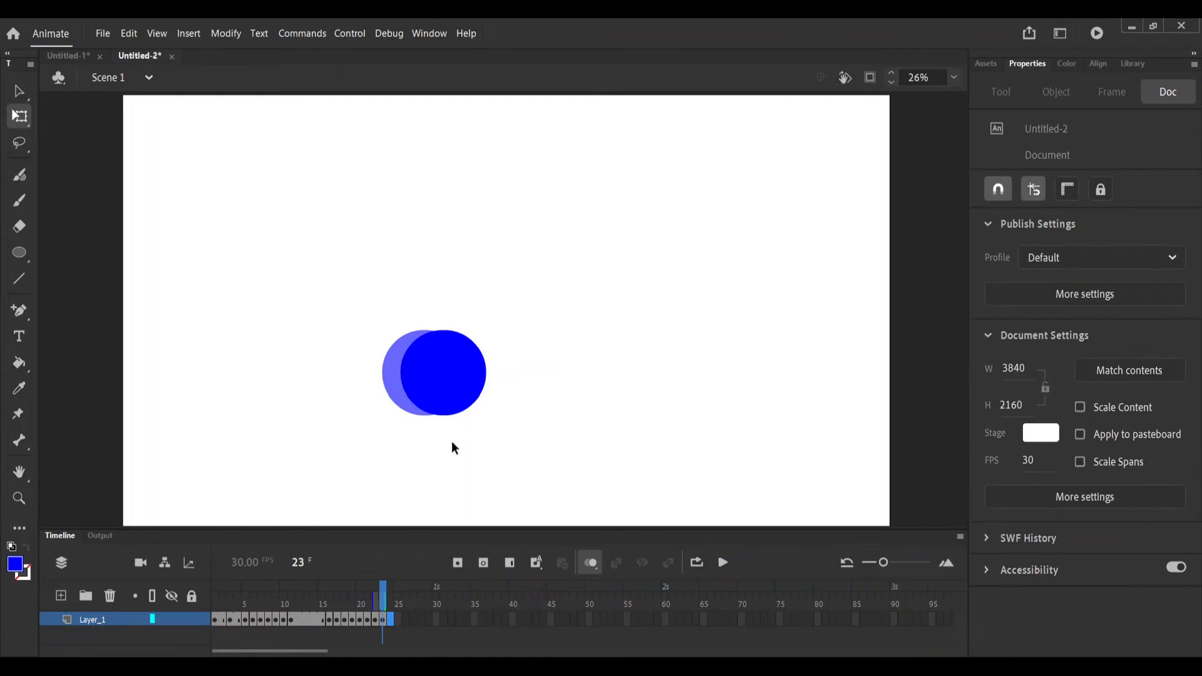
key("F6")
left_click(464, 374)
key("shift+Down")
key("shift+Down")
key("shift+Right")
key("shift+Right")
key("Up")
key("Up")
key("Up")
Extend the onion skin range back to frame 18, and try a lower ball position in frame 24 before undoing it.
left_click_drag(383, 600, 320, 600)
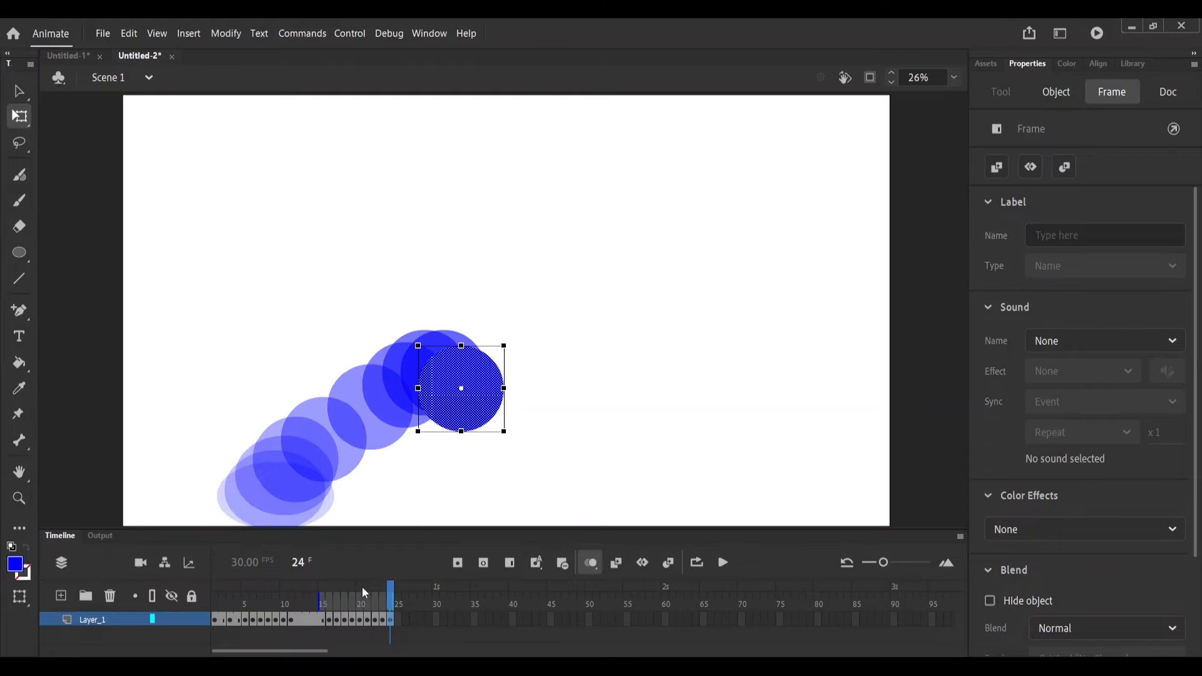
left_click_drag(319, 601, 328, 601)
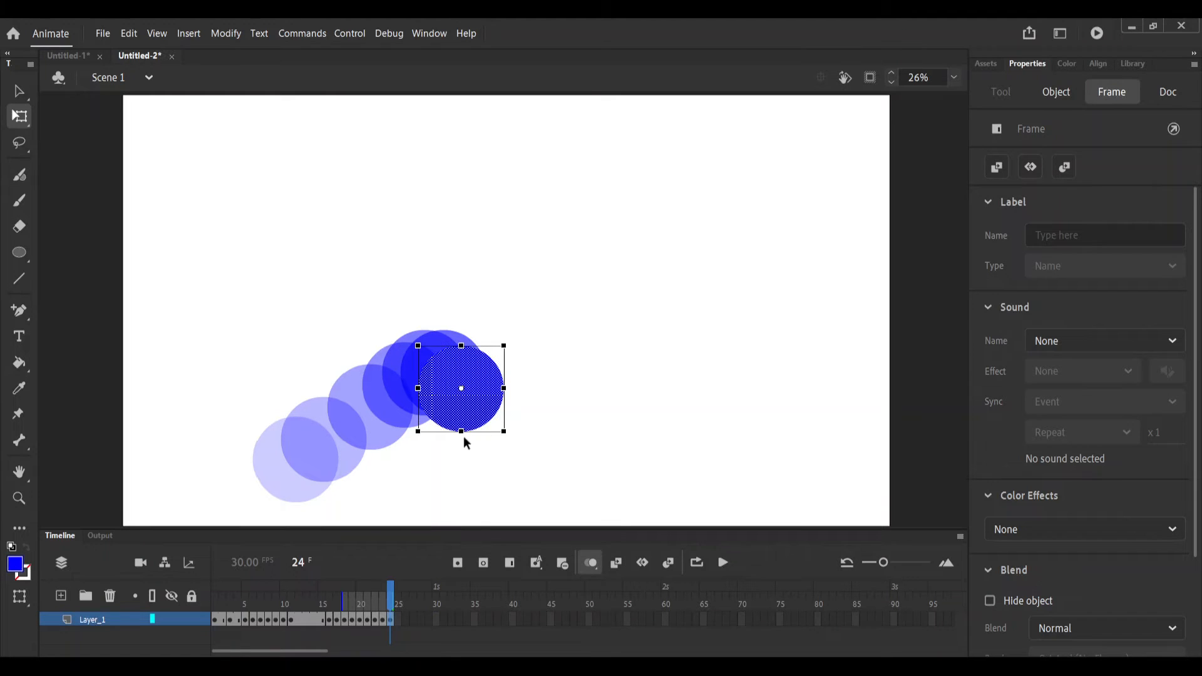
left_click_drag(492, 399, 498, 423)
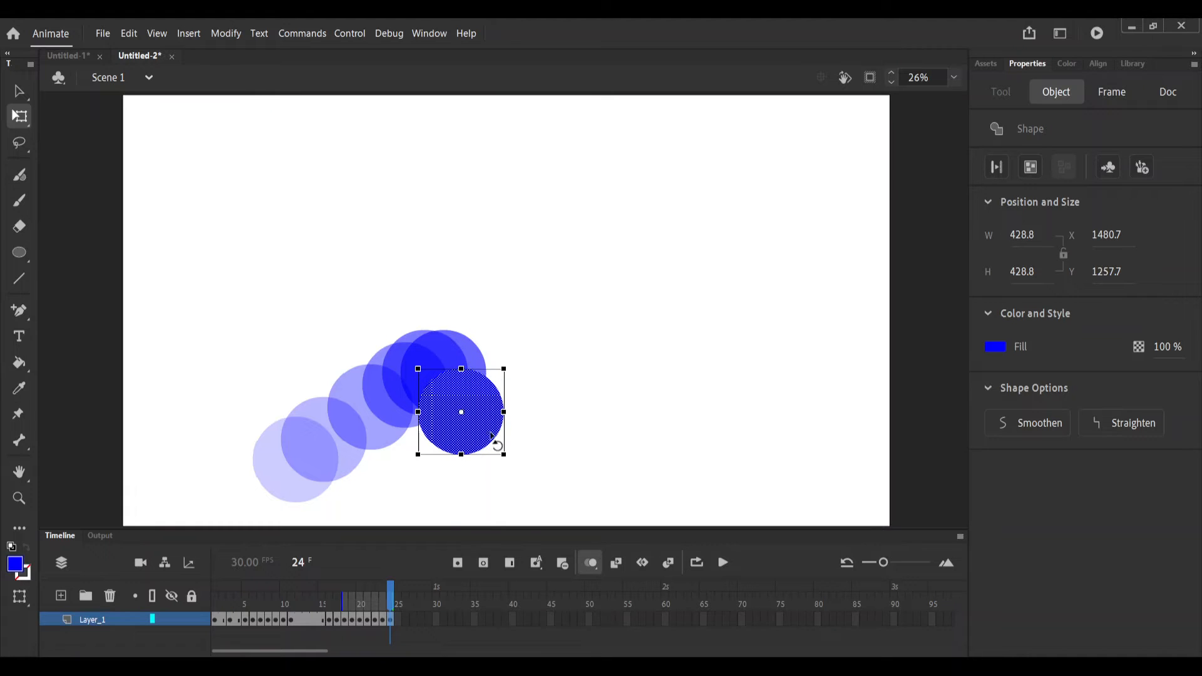
key("ctrl+z")
Add a keyframe at frame 25 and move the ball down and slightly right to about X 1523, Y 1327.
left_click(397, 619)
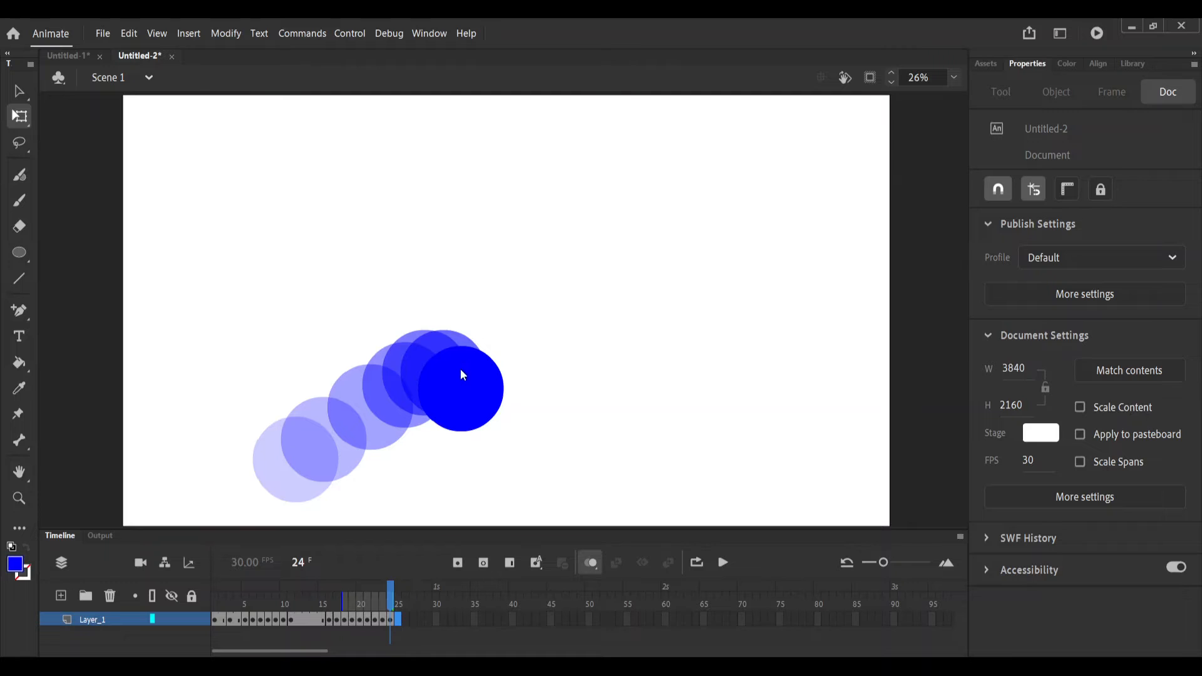
key("period")
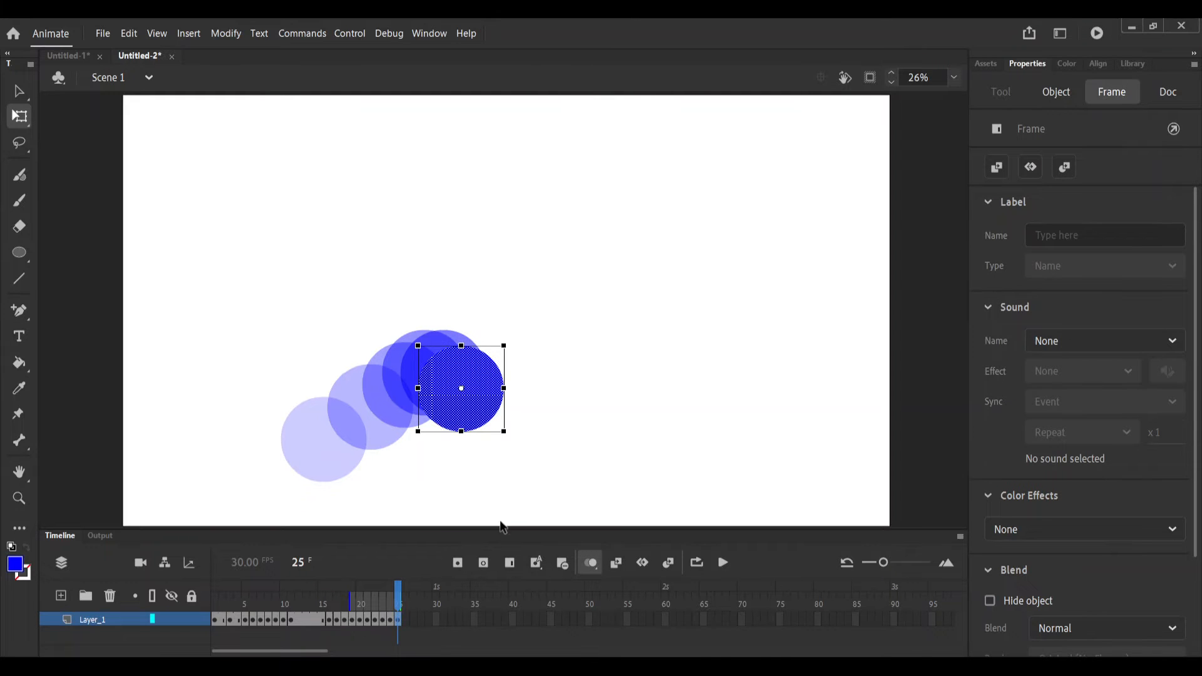
left_click_drag(473, 387, 483, 400)
key("Right")
key("Right")
key("Right")
key("Right")
key("Down")
key("Down")
key("Down")
key("Down")
key("Down")
key("Right")
key("Down")
key("Down")
key("Down")
key("Down")
key("Left")
key("Left")
key("Down")
key("Down")
key("Down")
key("Down")
key("Down")
key("Up")
key("Left")
key("Left")
key("Left")
key("Left")
key("Left")
key("Up")
key("Up")
key("Up")
key("Up")
key("Up")
key("Up")
key("Up")
key("Up")
key("Up")
key("Up")
key("Up")
key("Up")
key("Up")
key("Up")
key("Up")
key("Up")
key("Up")
key("Down")
key("Down")
key("Down")
key("Down")
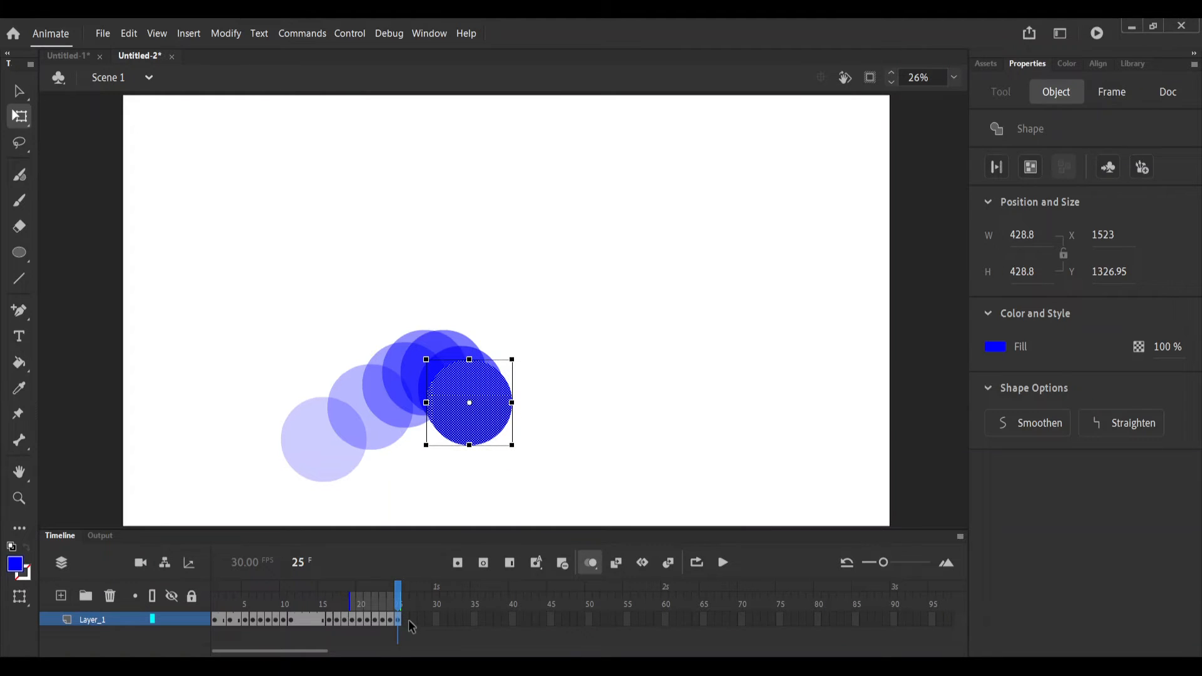
Add a keyframe at frame 26 and move the ball down and to the right to about X 1596, Y 1485.
left_click(405, 620)
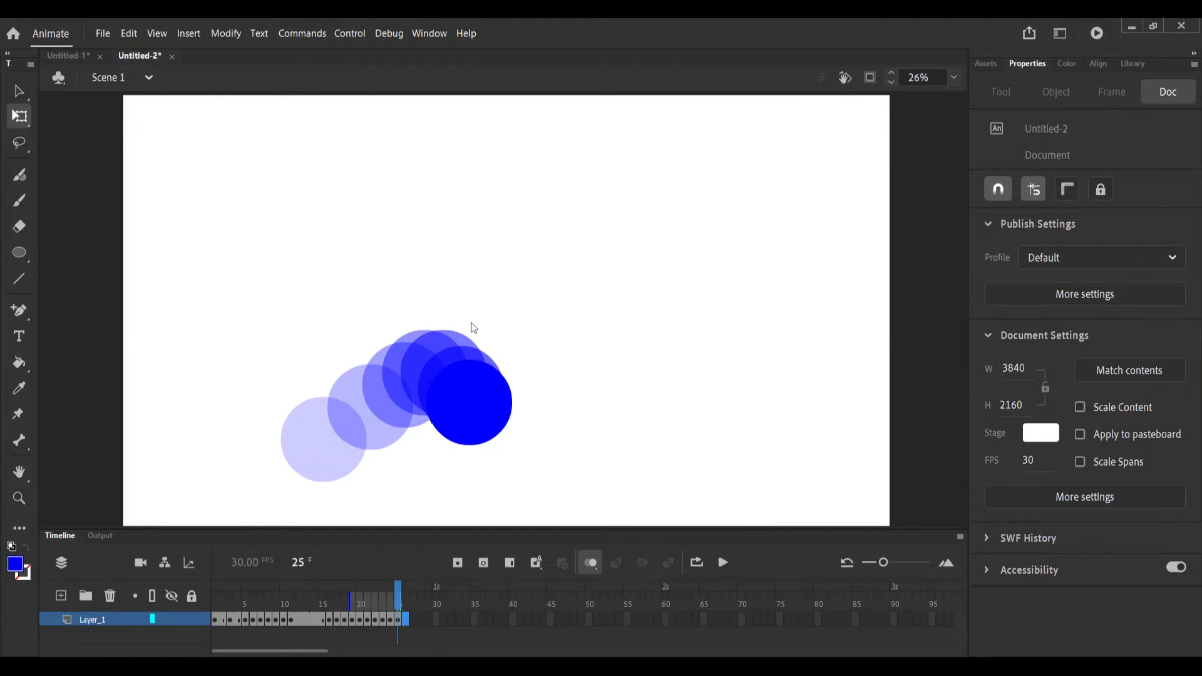
key("F6")
left_click(495, 422)
key("Down")
key("Down")
key("Down")
key("Down")
key("Down")
key("Down")
key("Down")
key("Down")
key("Down")
key("Down")
key("Down")
key("Down")
key("Down")
key("Down")
key("Down")
key("Down")
key("Down")
key("Down")
key("Down")
key("Down")
key("Right")
key("Right")
key("Right")
key("Right")
key("Right")
key("Right")
key("Right")
key("Right")
key("Right")
key("Right")
key("Right")
key("Right")
key("Right")
key("Right")
key("Right")
key("Down")
key("Down")
key("Down")
key("Down")
key("Right")
key("Down")
key("Right")
key("Right")
key("Down")
key("Right")
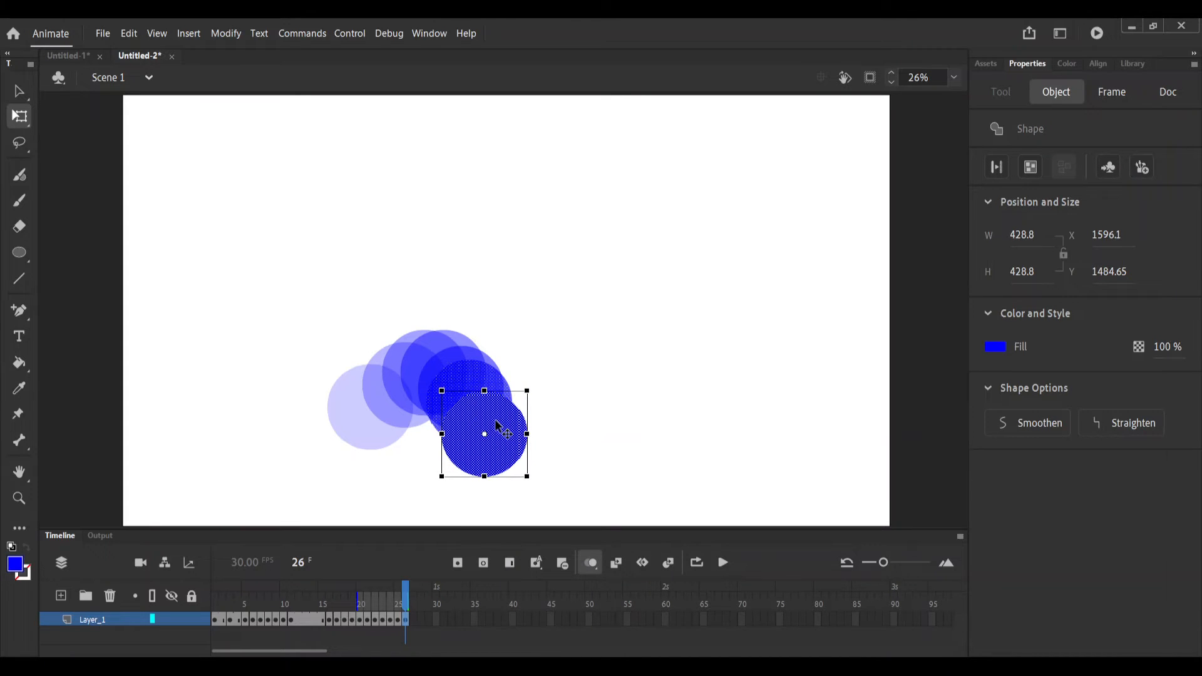
Add a keyframe at frame 27 and move the ball down and to the right to about X 1673, Y 1681.
left_click(414, 620)
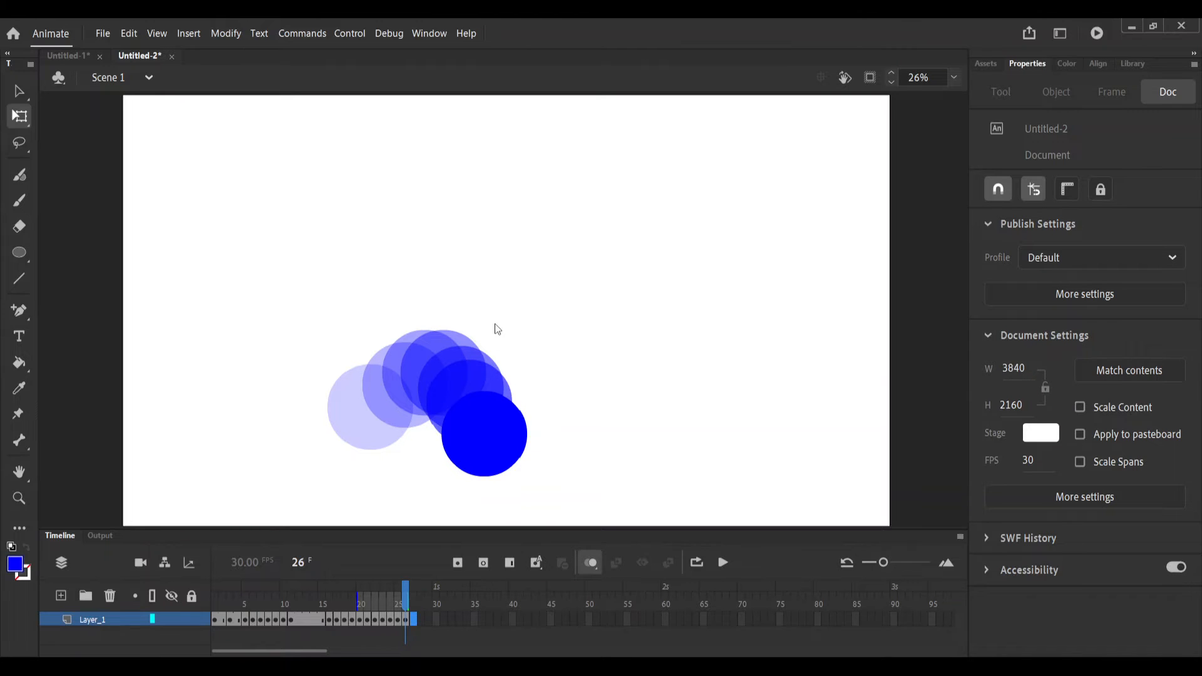
key("F6")
left_click_drag(494, 426, 509, 465)
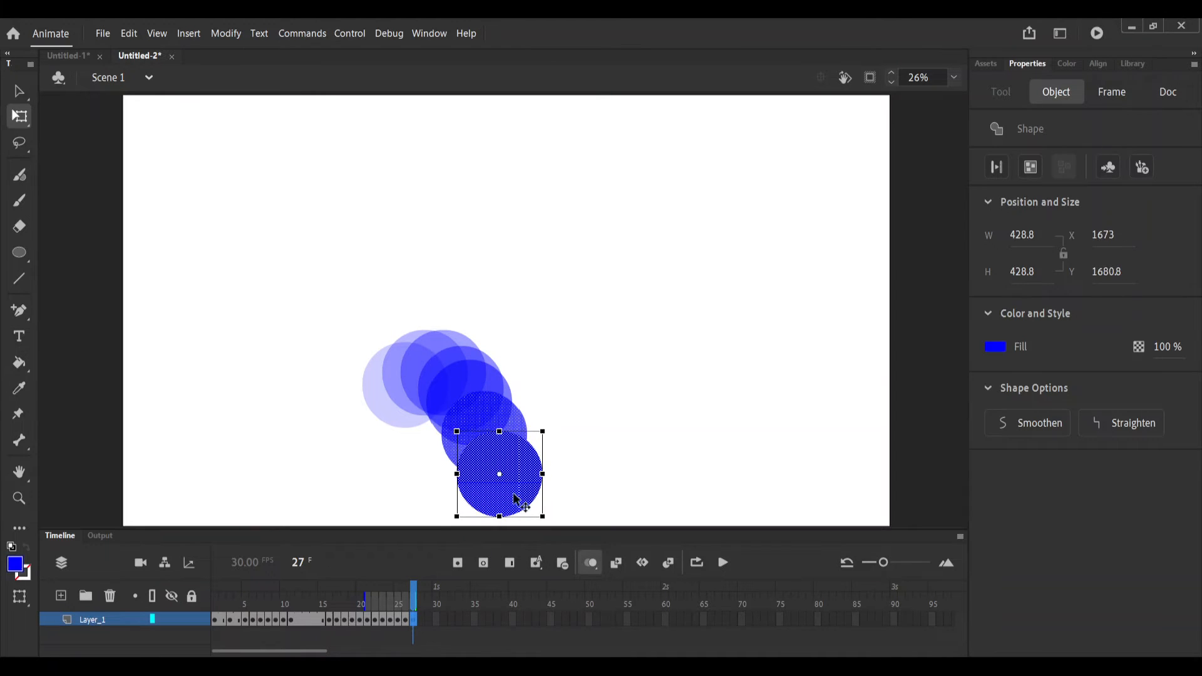
Add a keyframe at frame 28 and place the ball on the stage's bottom edge at about X 1746, Y 1731.
left_click(424, 621)
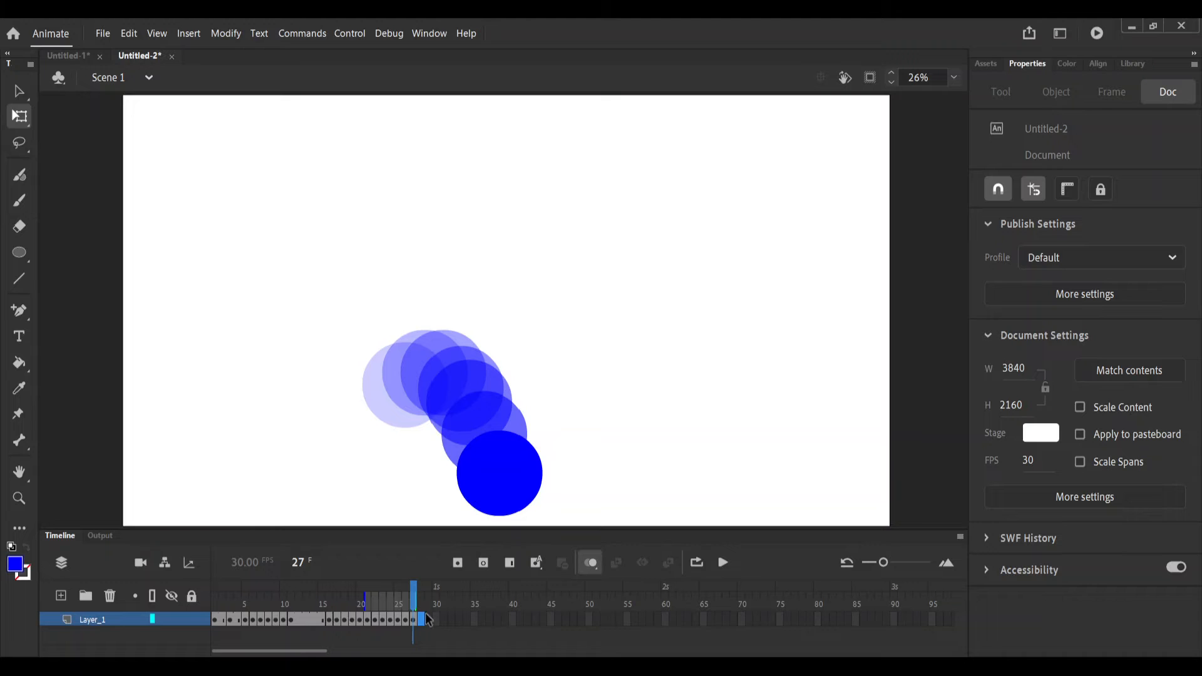
key("period")
left_click(510, 465)
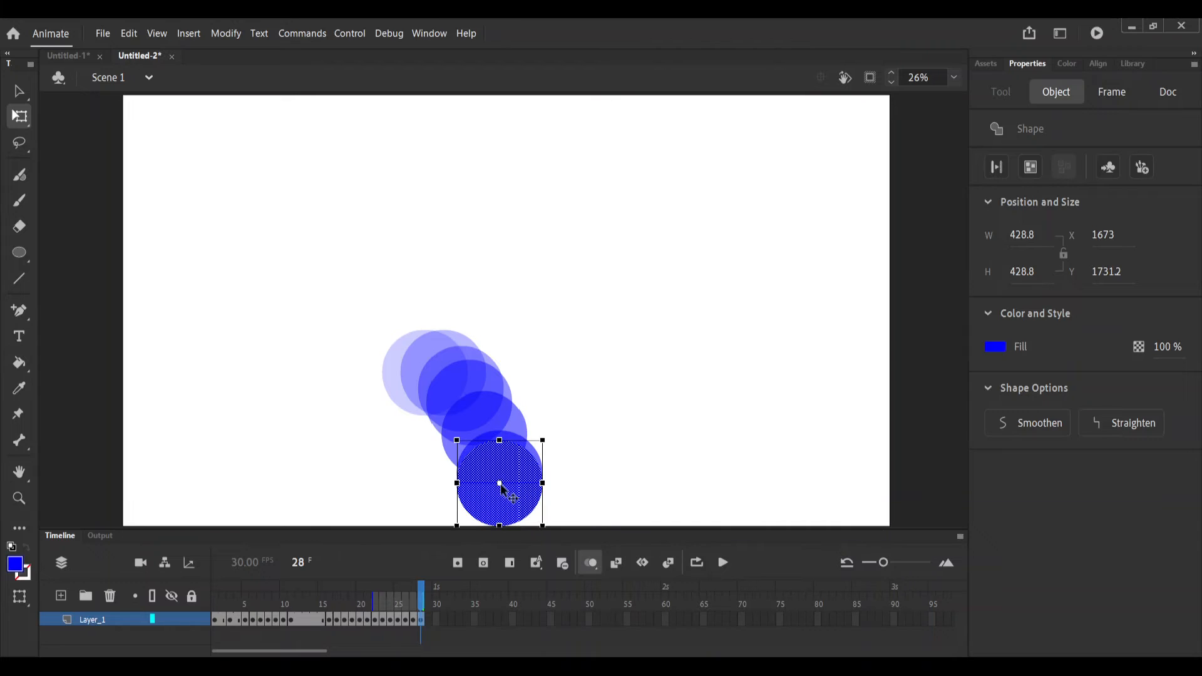
left_click_drag(506, 493, 511, 493)
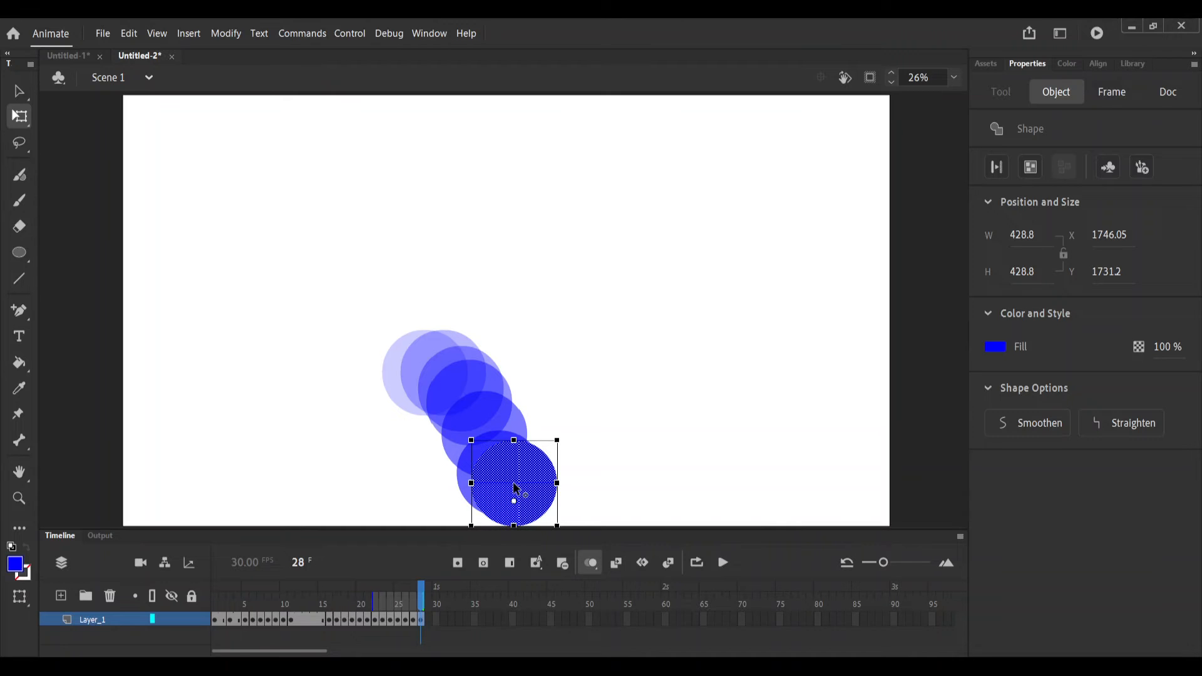
Add a keyframe at frame 29 and squash the ball from its bottom pivot to about 523 wide and 360 high.
left_click(429, 618)
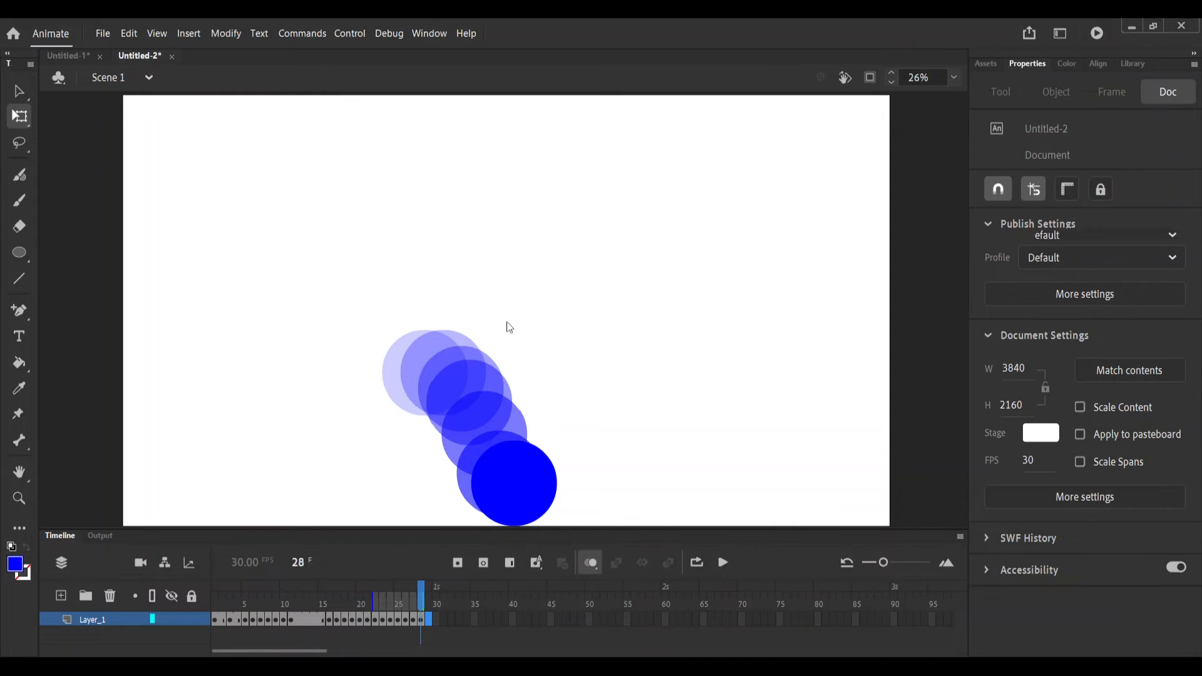
left_click(513, 485)
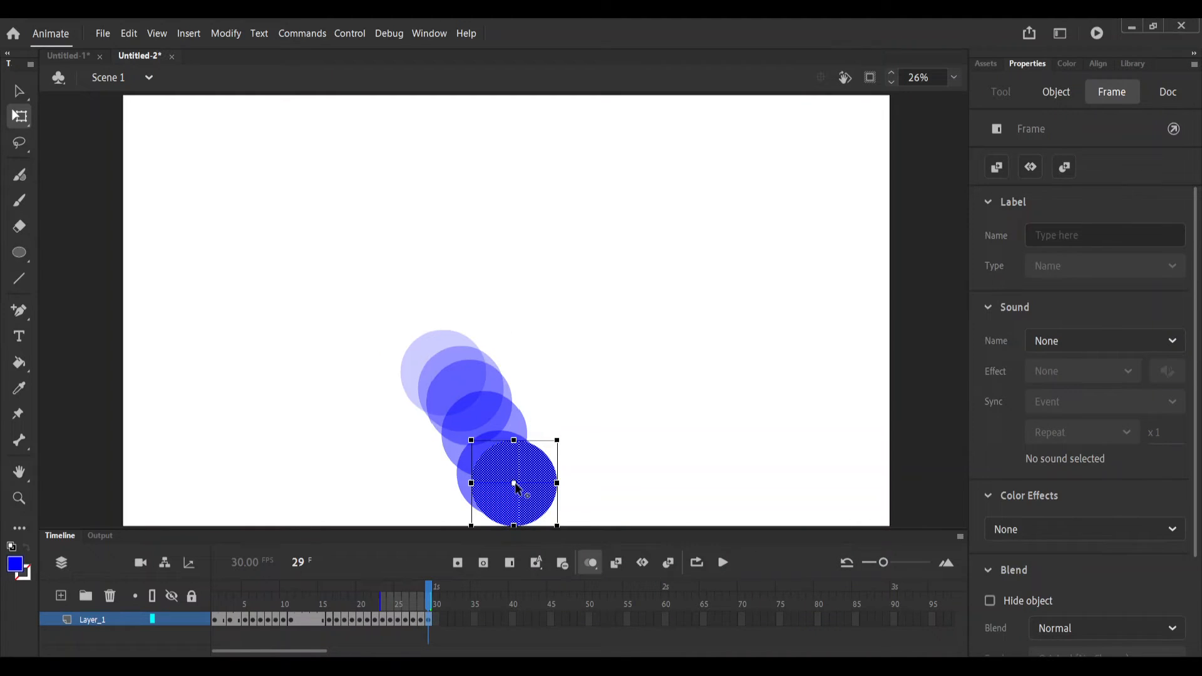
left_click(513, 484)
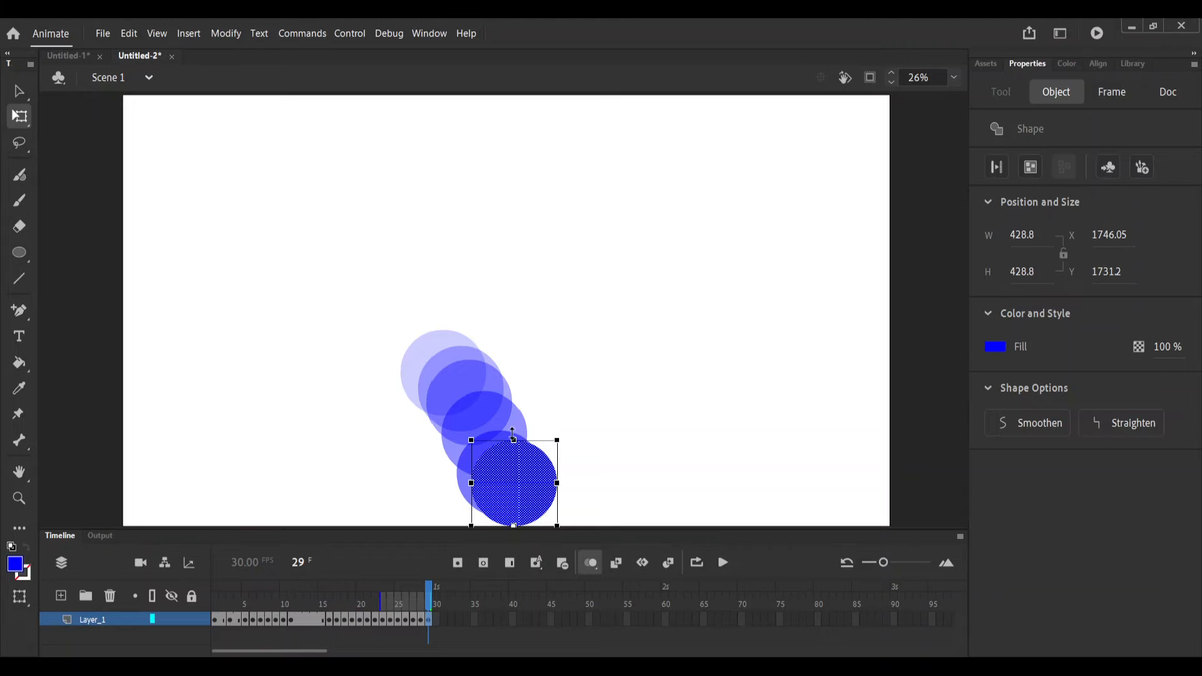
left_click_drag(513, 440, 514, 454)
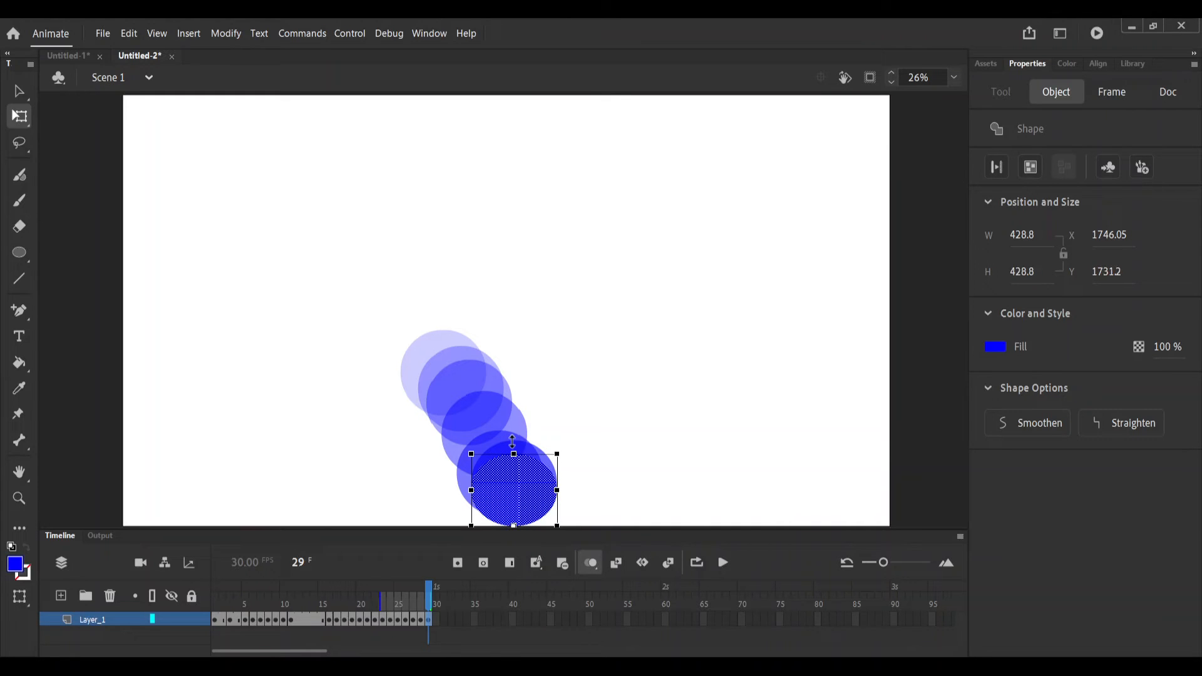
left_click_drag(471, 489, 462, 489)
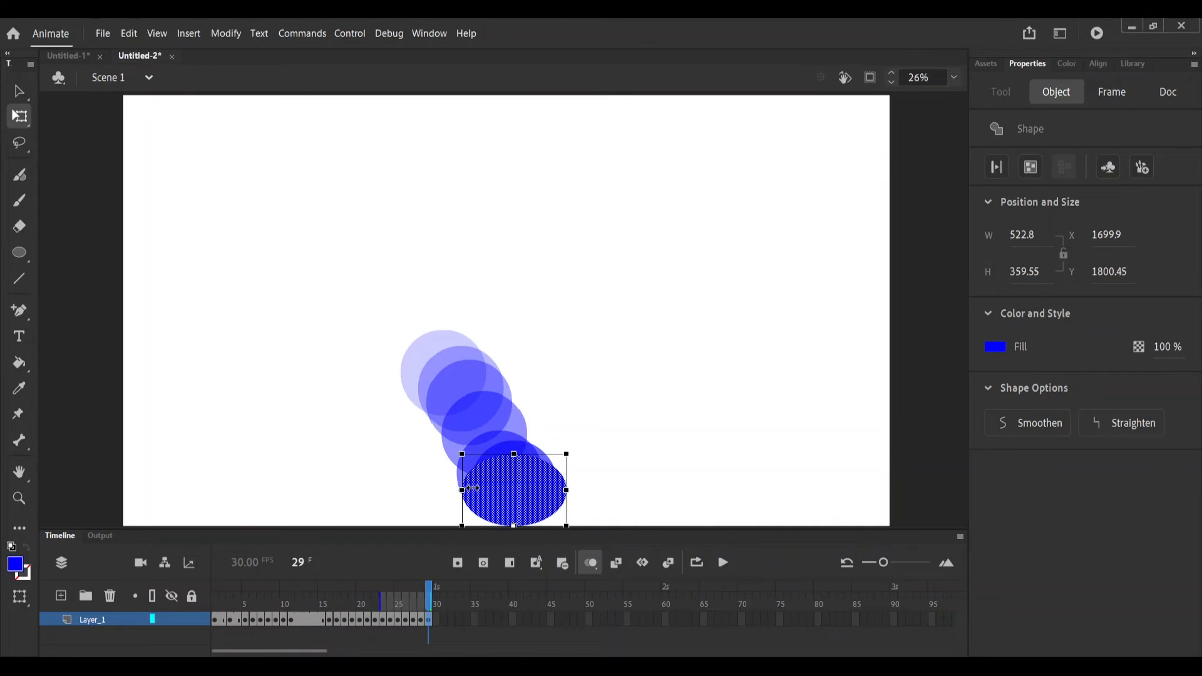
Add a keyframe at frame 30 and squash the ball further against the ground to about 600 wide and 298 high.
left_click(433, 619)
left_click(463, 456)
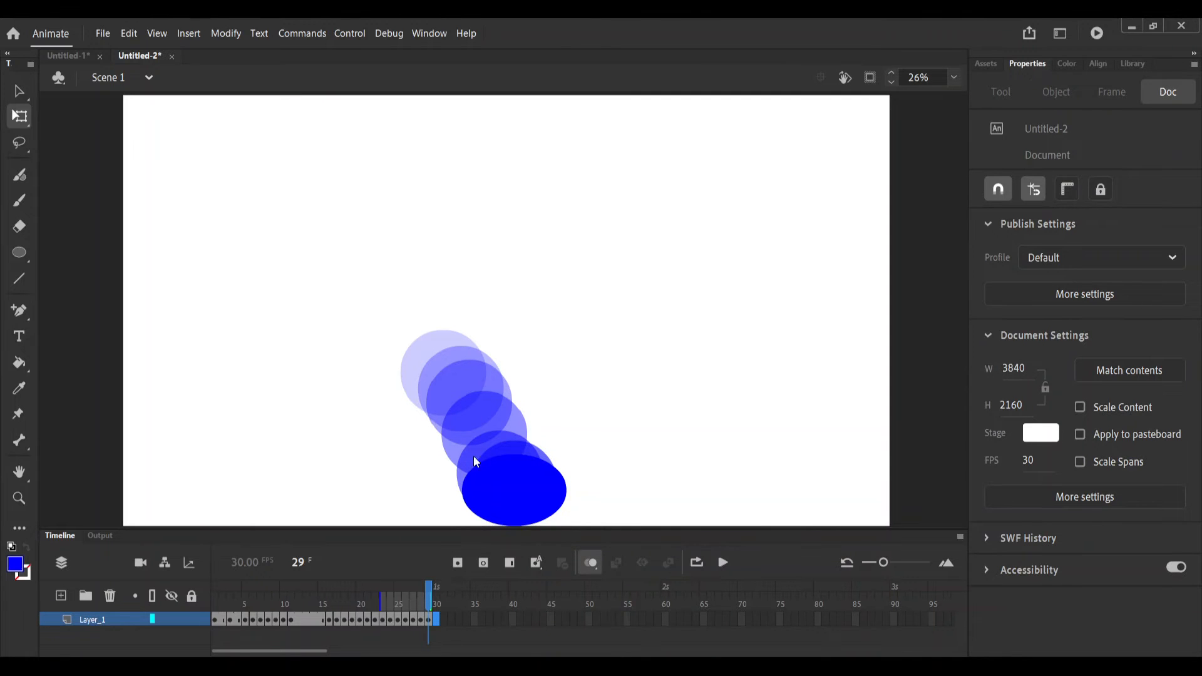
key("F6")
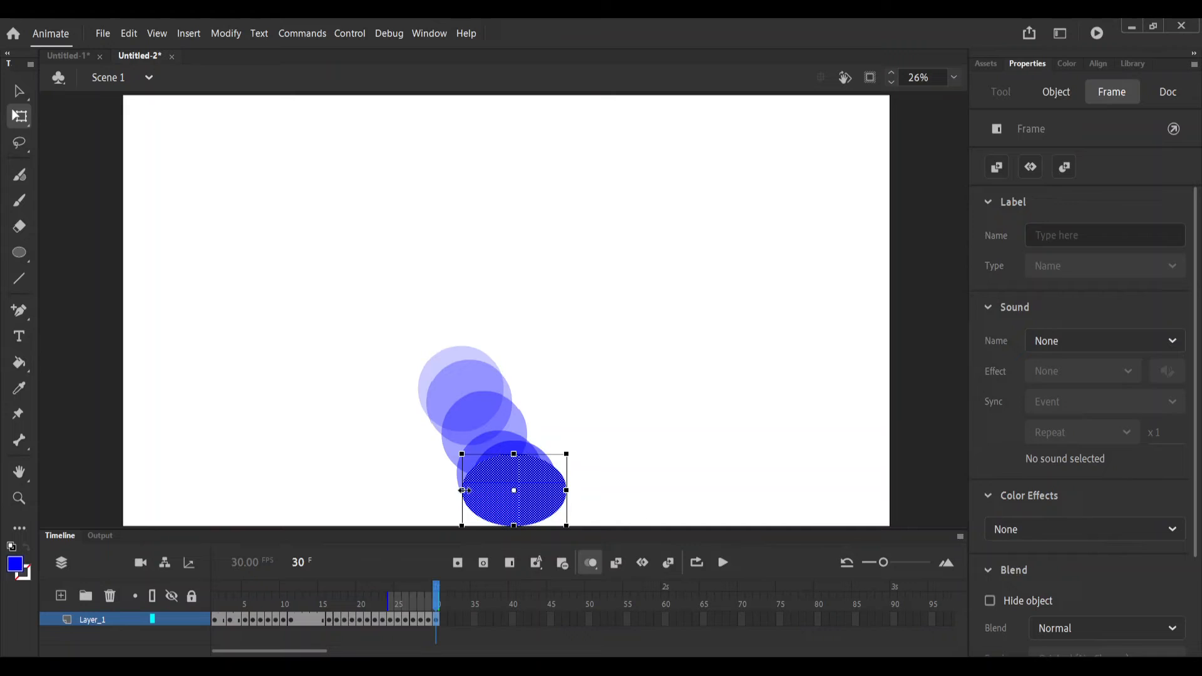
left_click(514, 498)
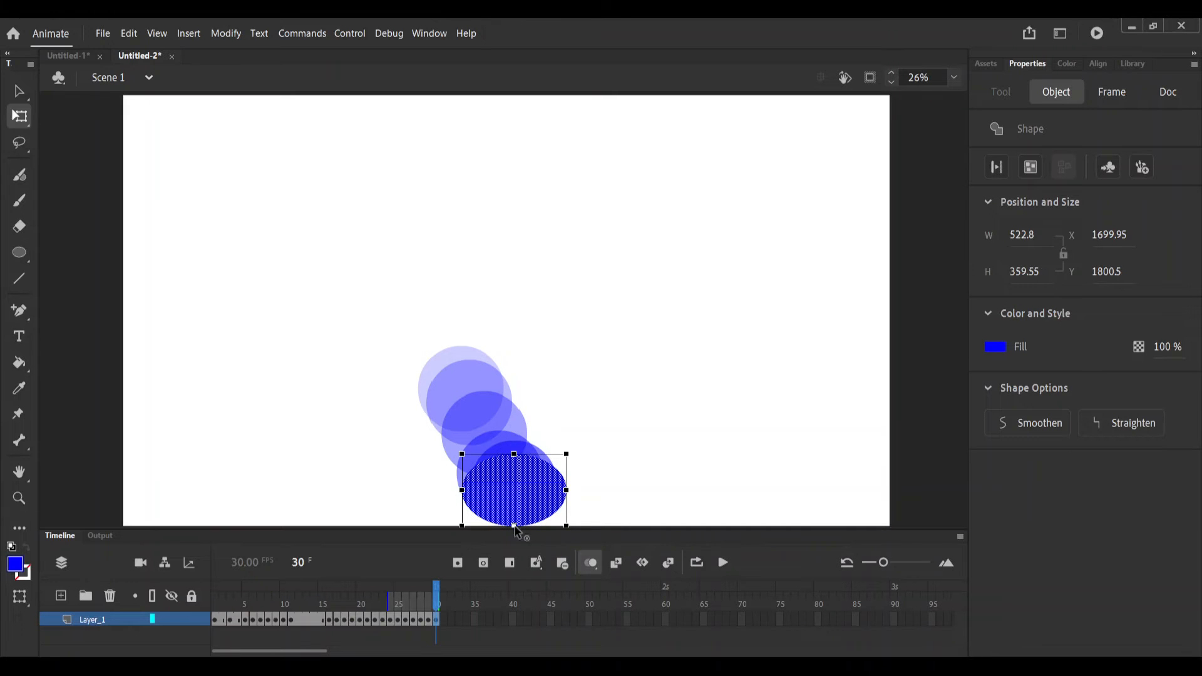
left_click_drag(463, 491, 454, 491)
left_click_drag(514, 454, 511, 458)
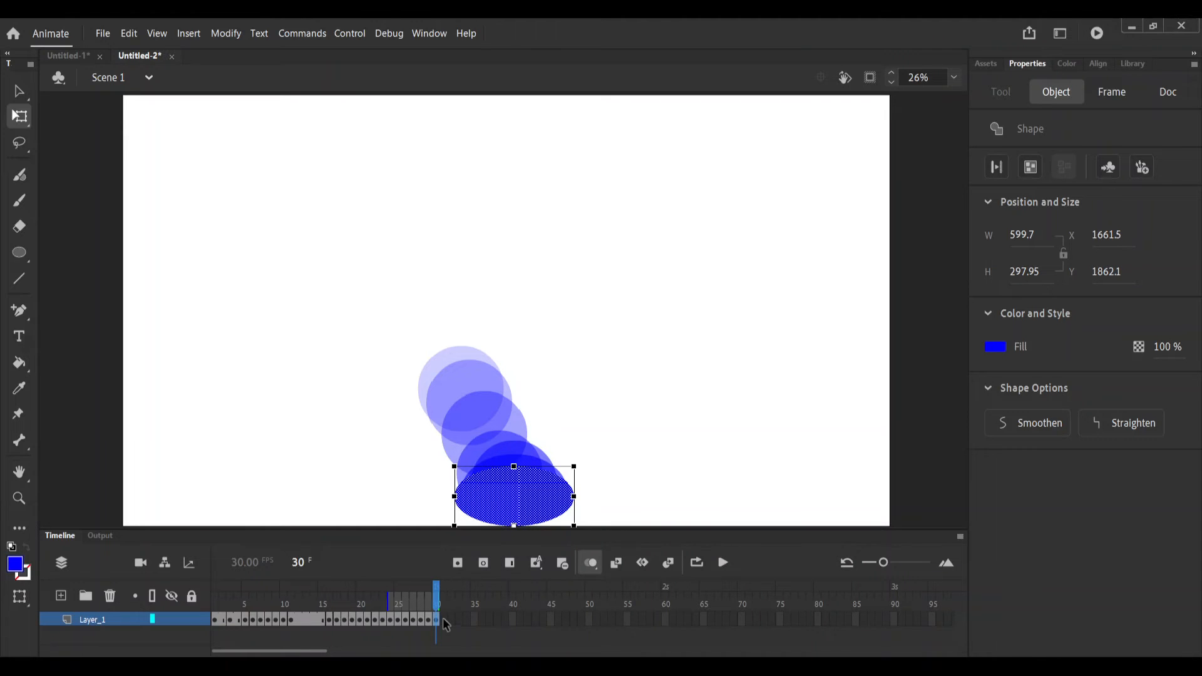
Play back the animation up to frame 30 and turn off onion skinning.
left_click_drag(434, 592, 292, 592)
key("Return")
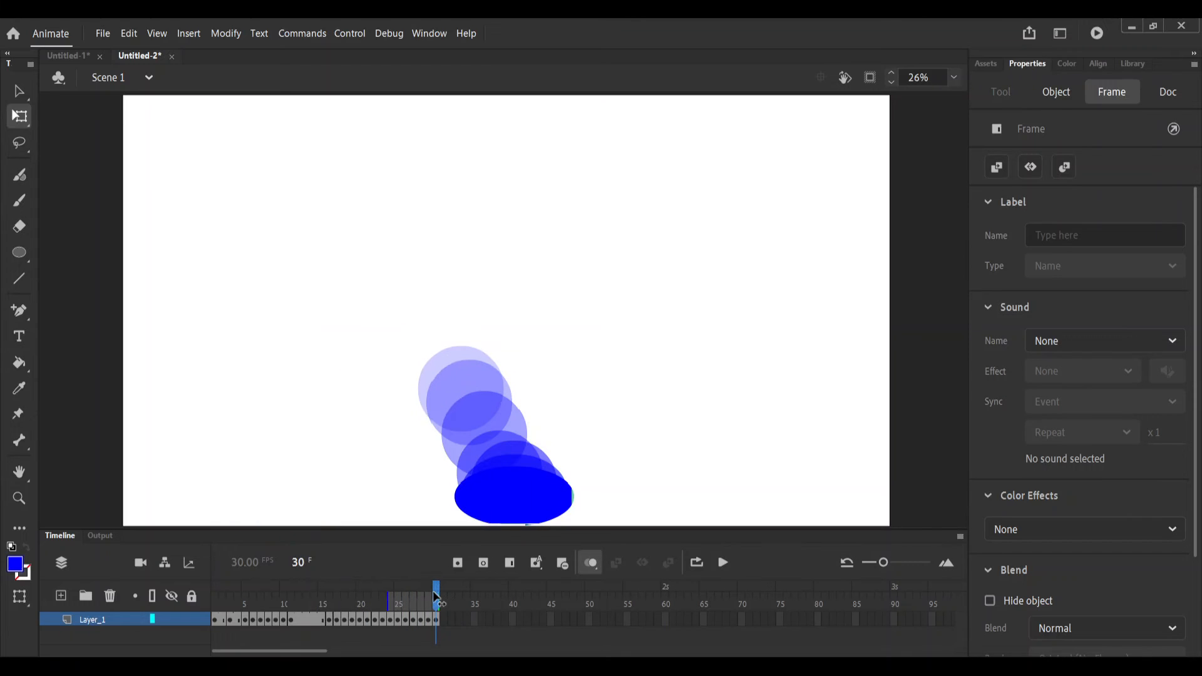
left_click(433, 616)
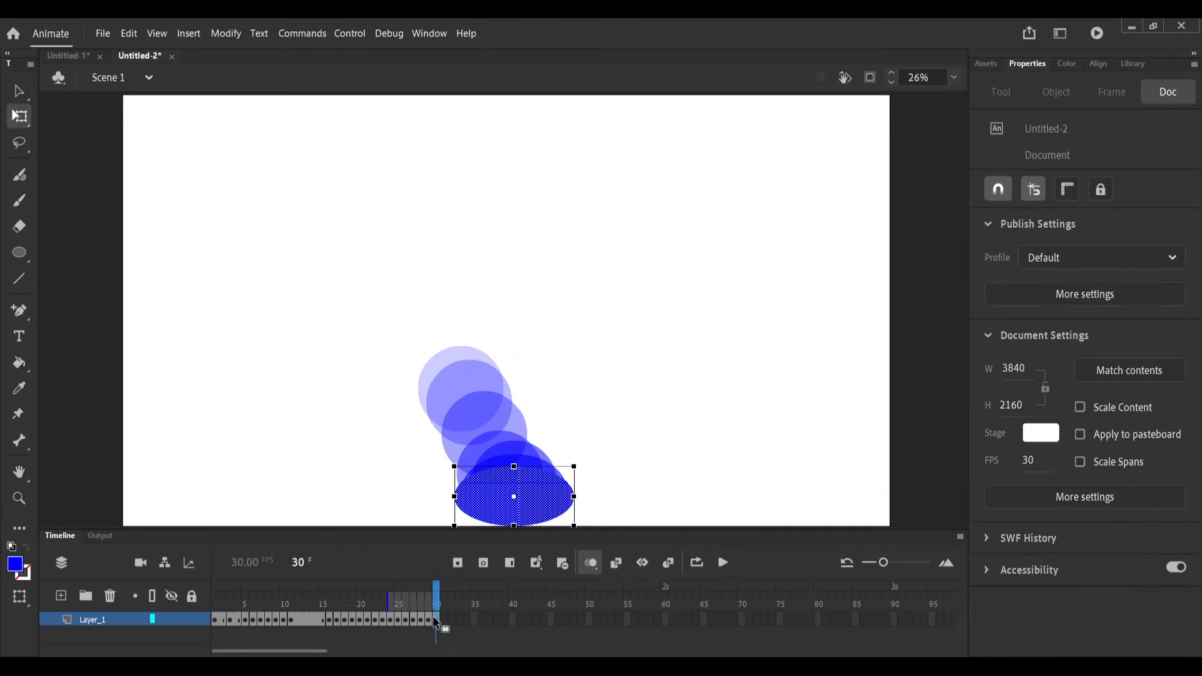
left_click(593, 564)
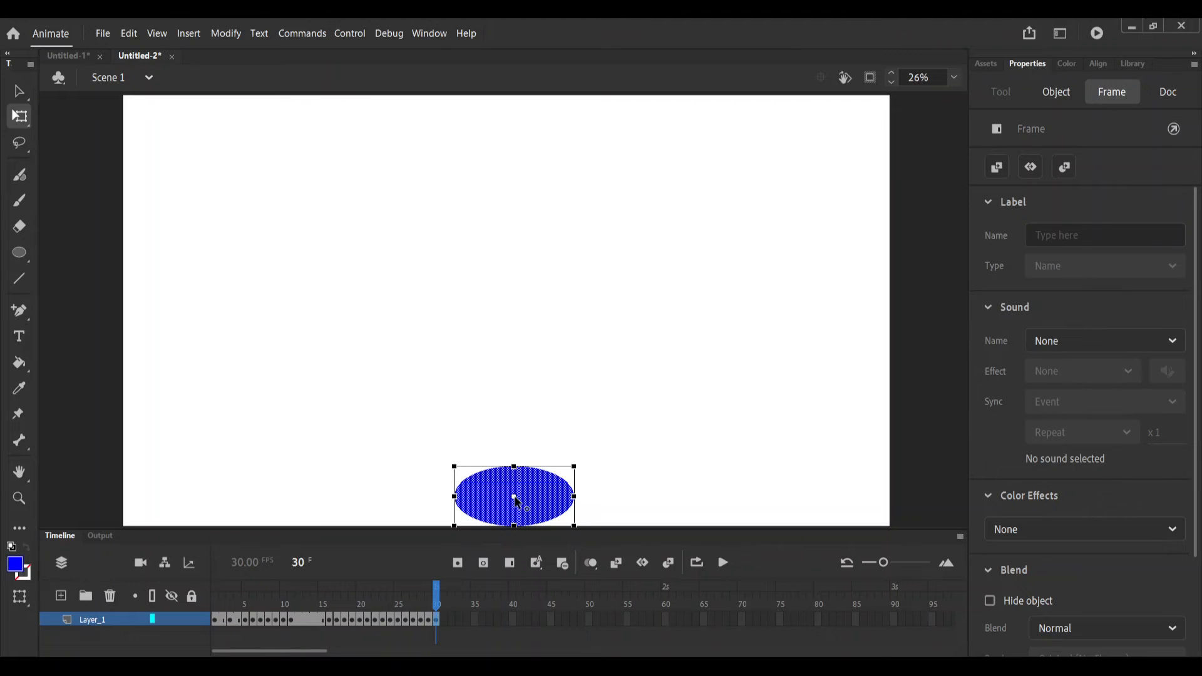
Try stretching the squashed ball vertically in frame 30, and undo the stretch.
left_click_drag(515, 468, 515, 440)
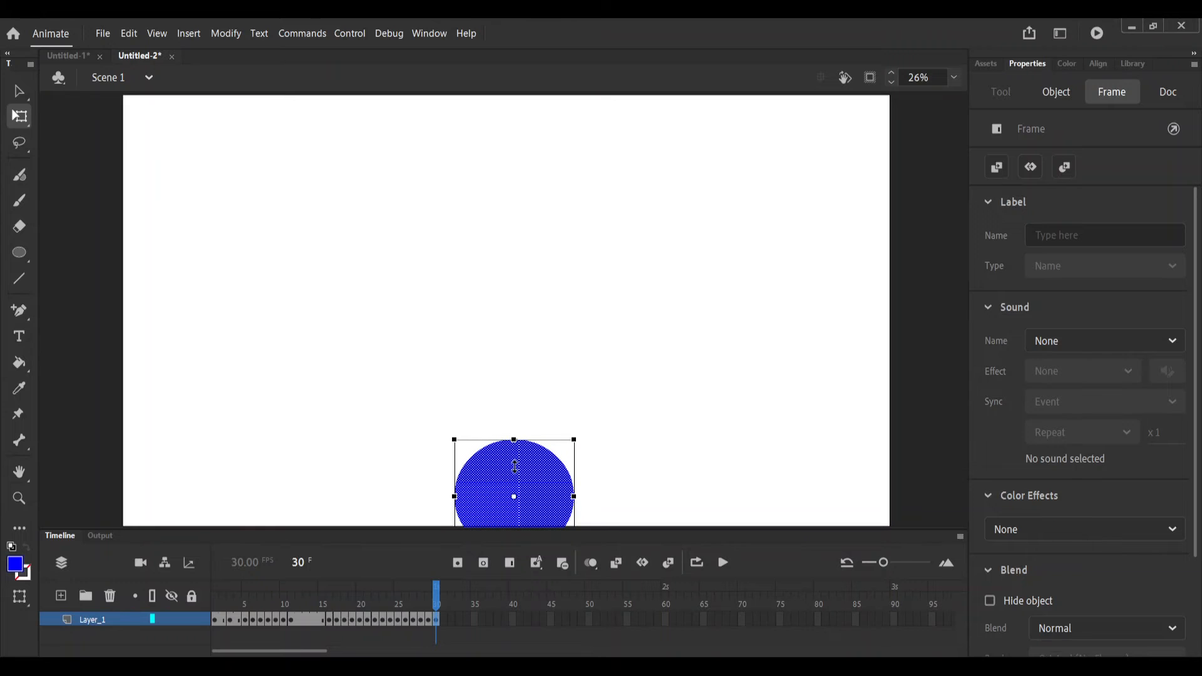
left_click(514, 439)
key("ctrl+z")
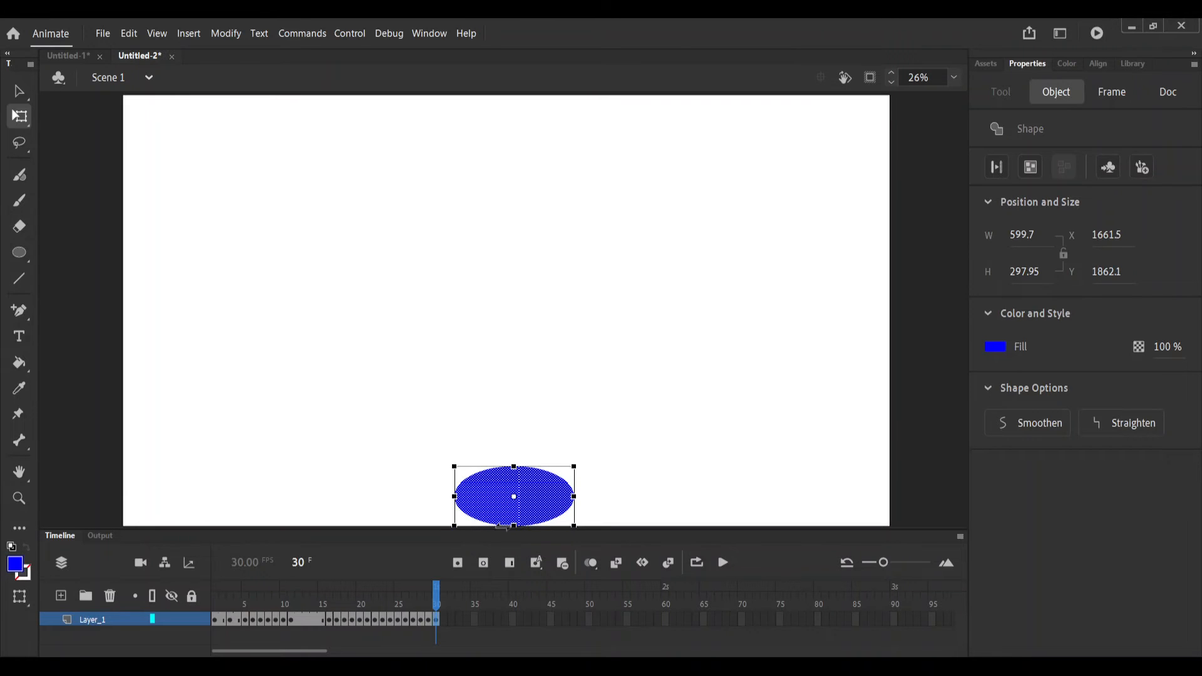
Step back and forth through frames 28 to 30 to examine the squash on impact.
left_click(437, 595)
key("comma")
key("comma")
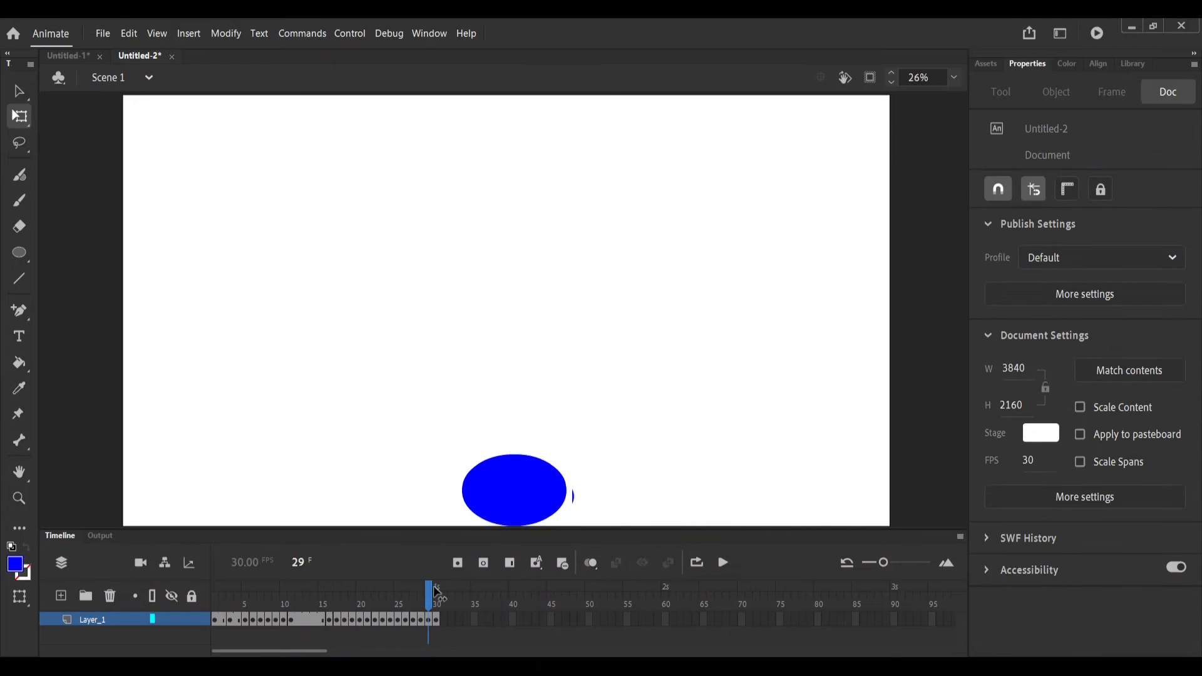
key("comma")
key("period")
key("period")
key("comma")
left_click(423, 619)
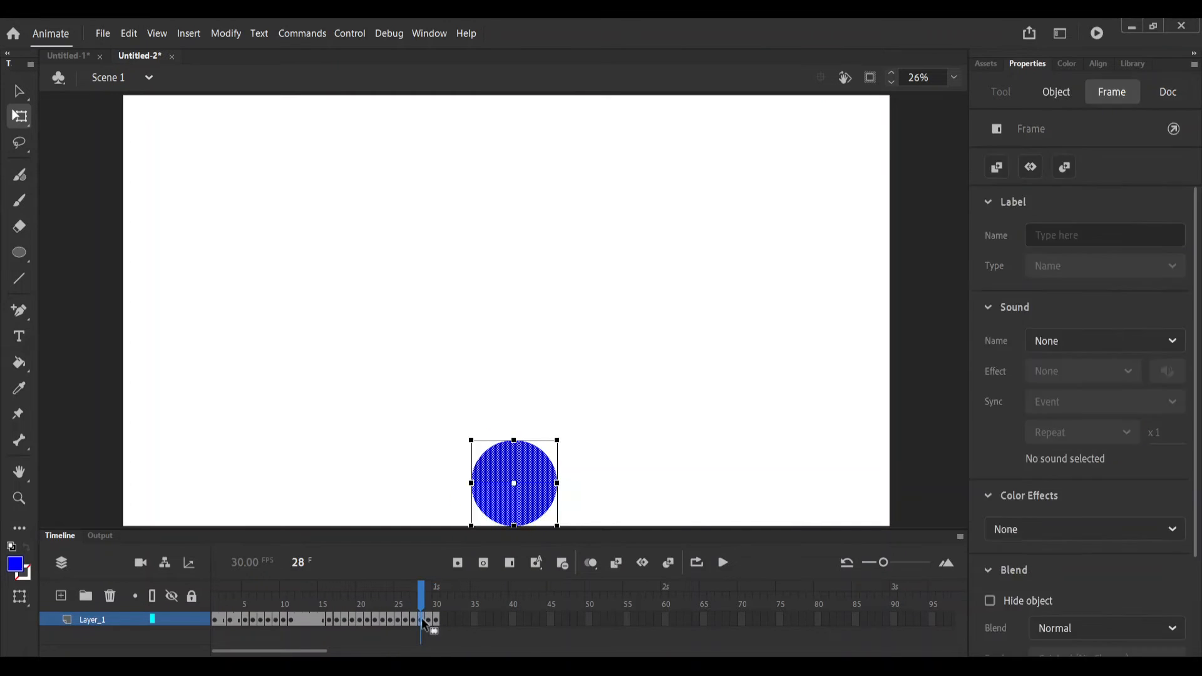
left_click(427, 615)
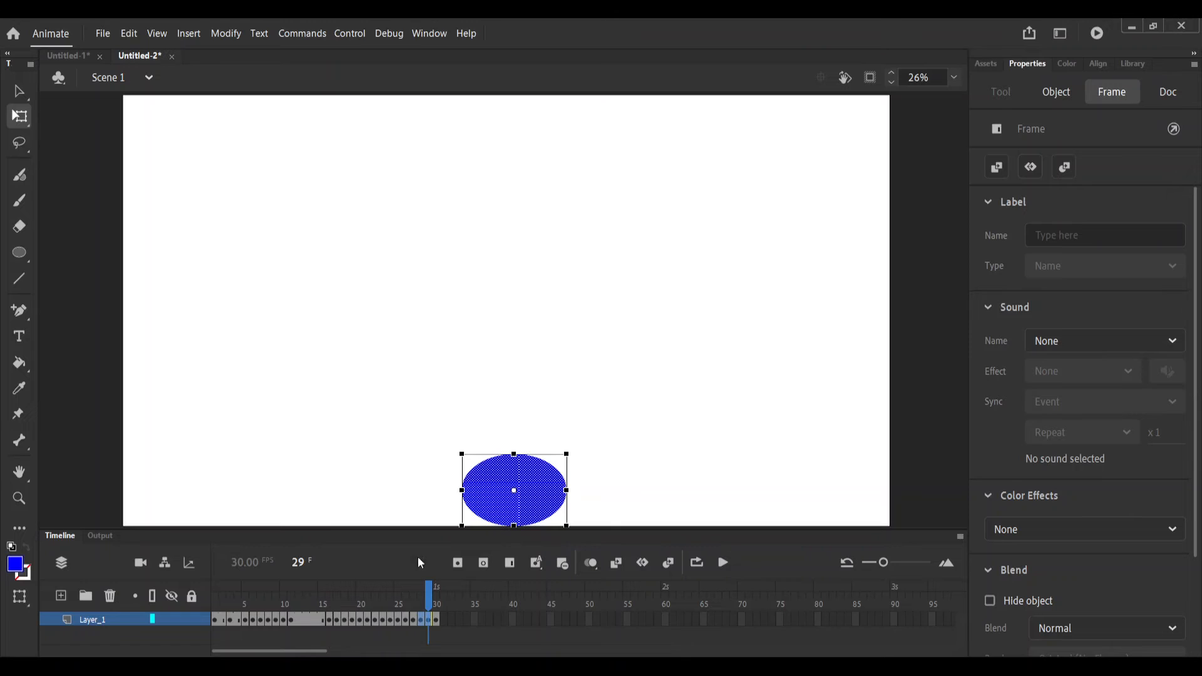
Copy the squashed ball keyframe from frame 29 to frame 31.
left_click(444, 620)
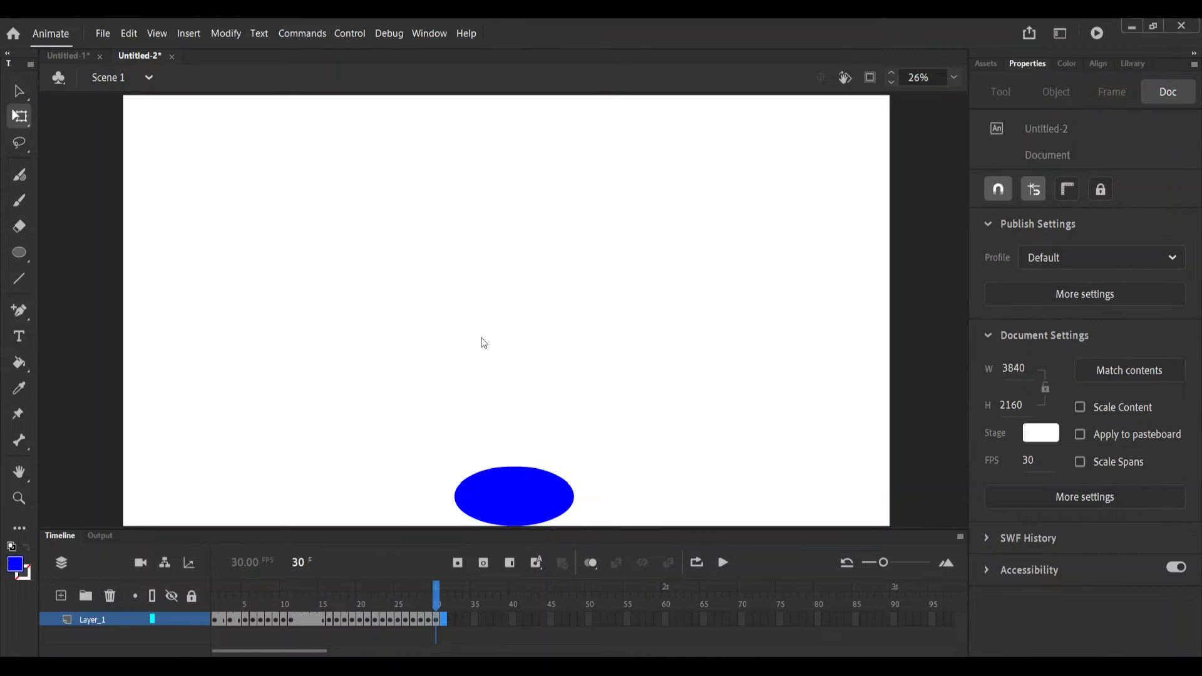
left_click(429, 622)
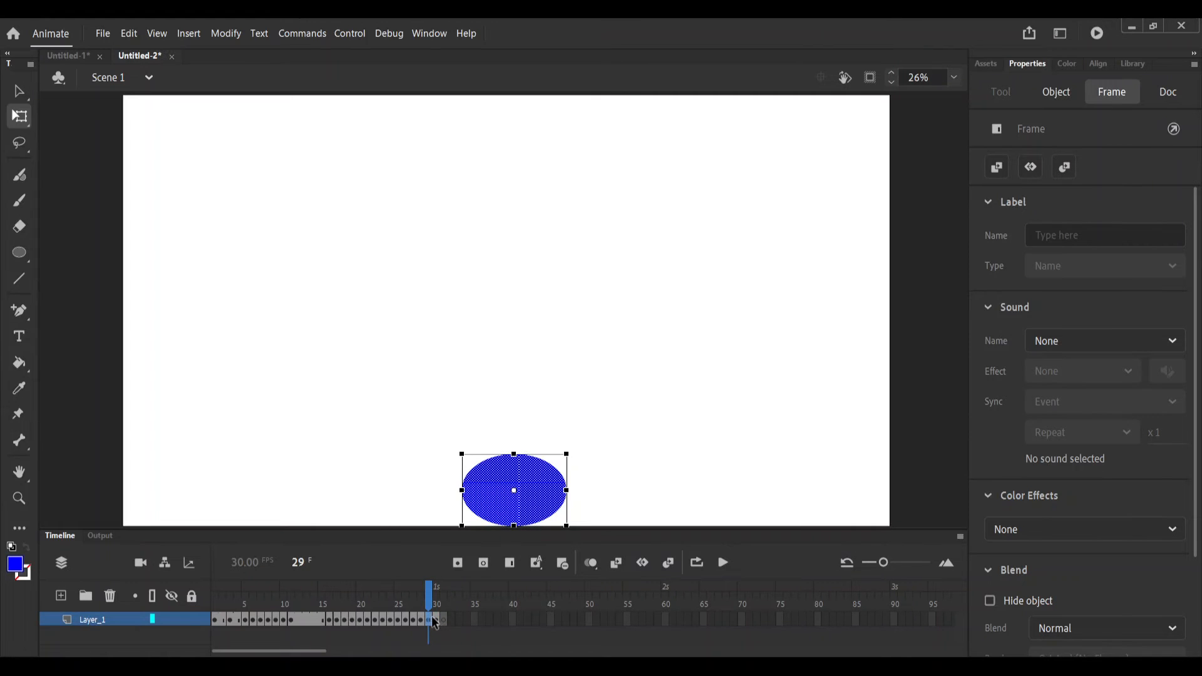
left_click(444, 622)
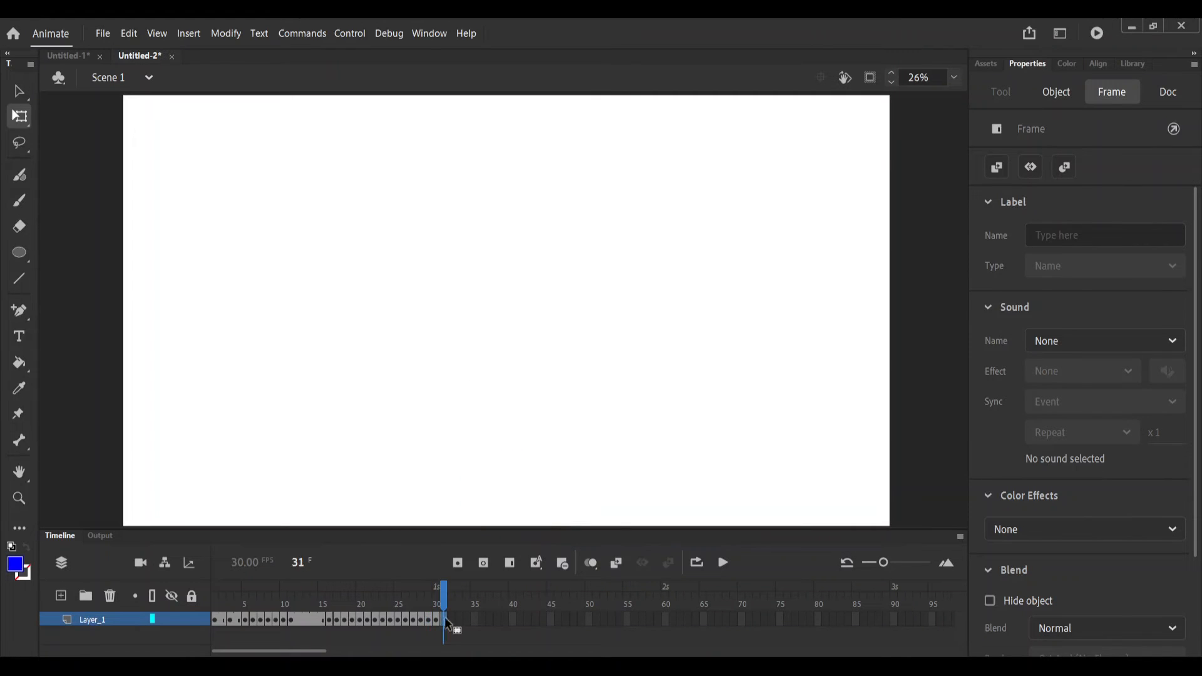
key("F6")
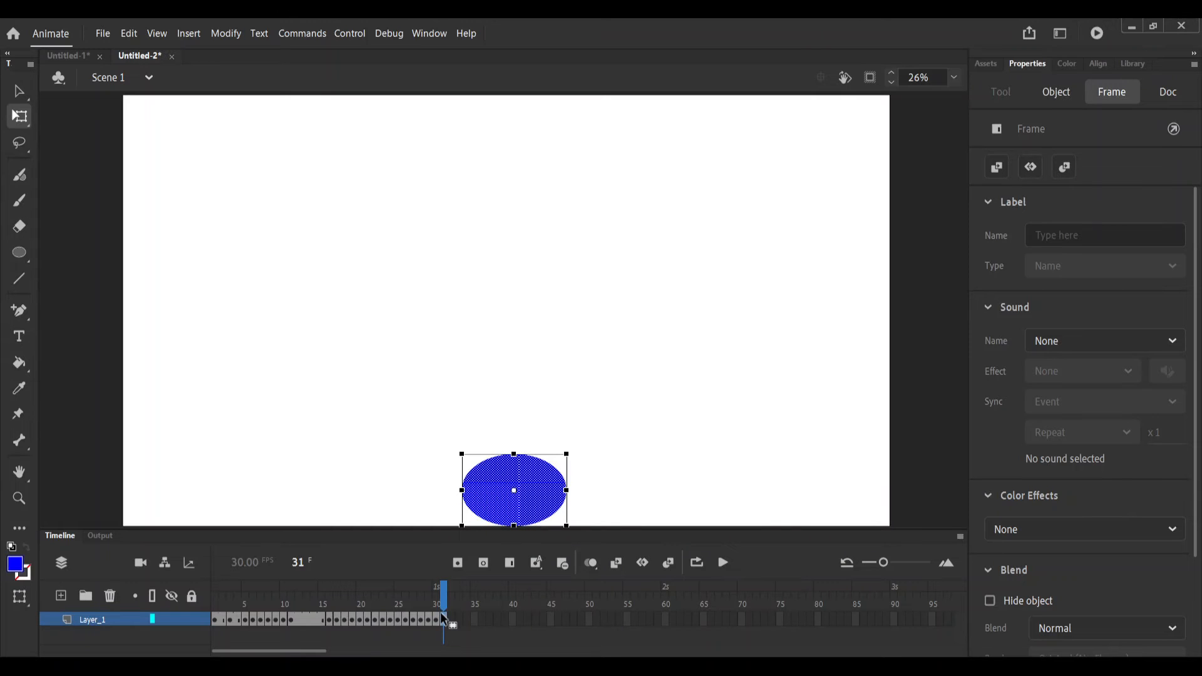
Step back and forth between frames 28 and 31 to examine the squash and recovery motion.
key("comma")
key("comma")
key("comma")
key("comma")
key("comma")
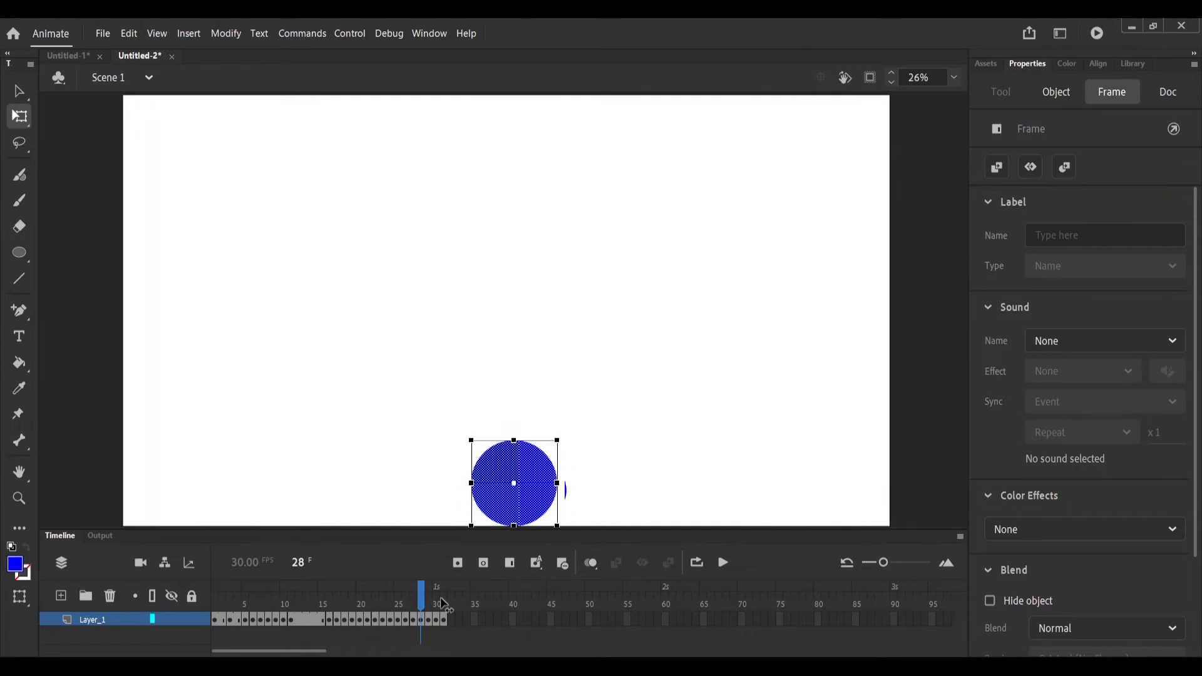
key("period")
key("period")
key("period")
key("period")
key("period")
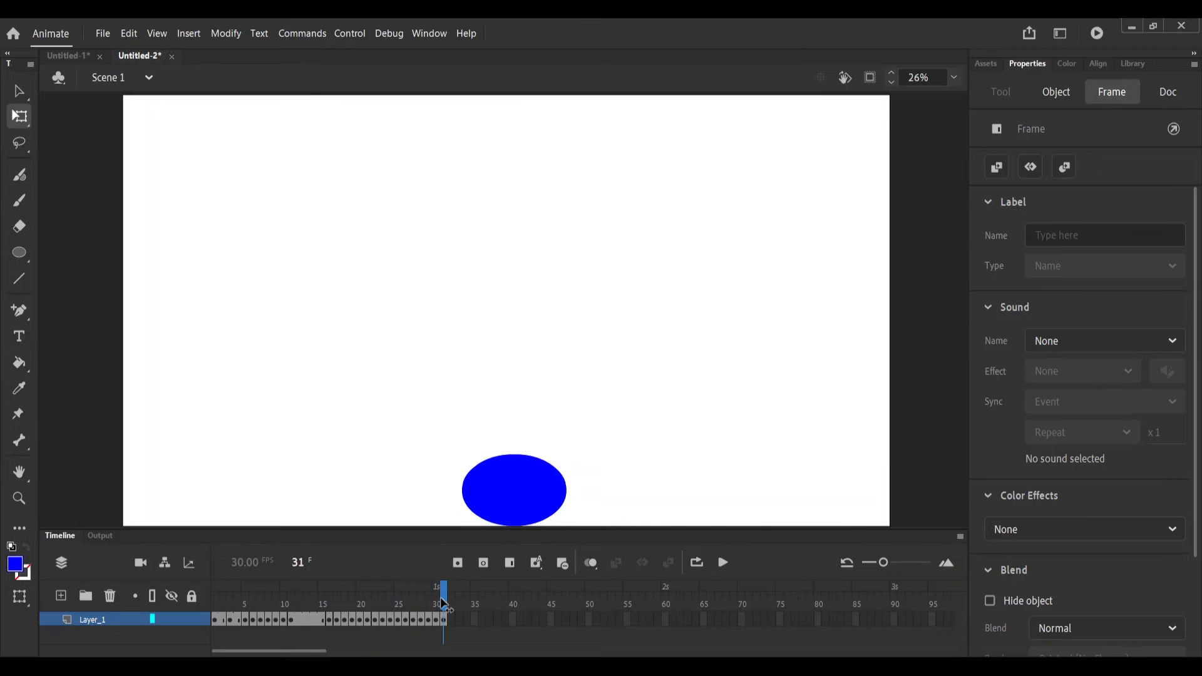
key("comma")
key("period")
key("comma")
key("comma")
key("comma")
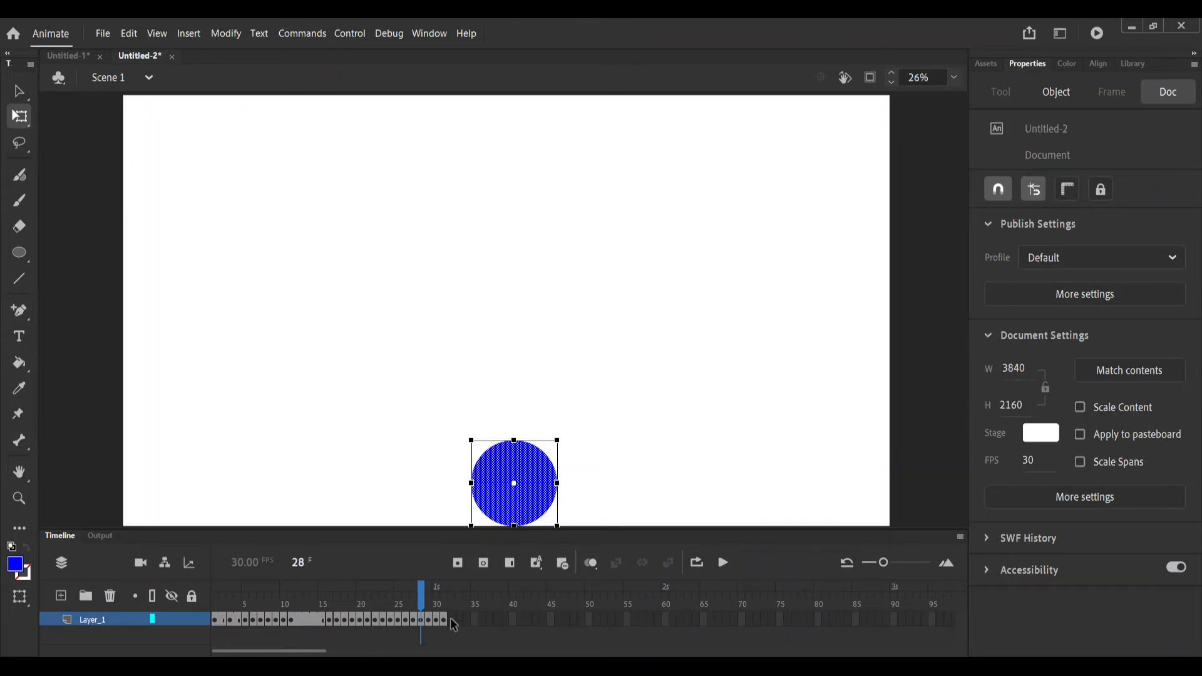
Insert a blank keyframe at frame 32 and paste the round ball in place.
left_click(449, 618)
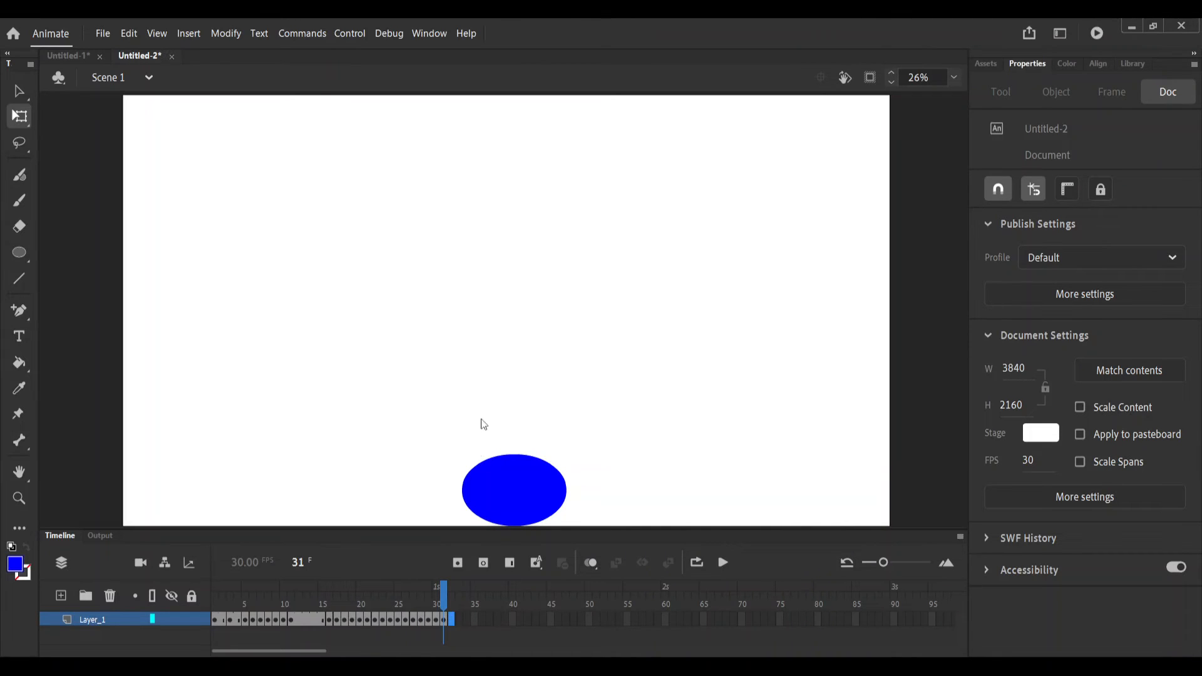
key("period")
key("F7")
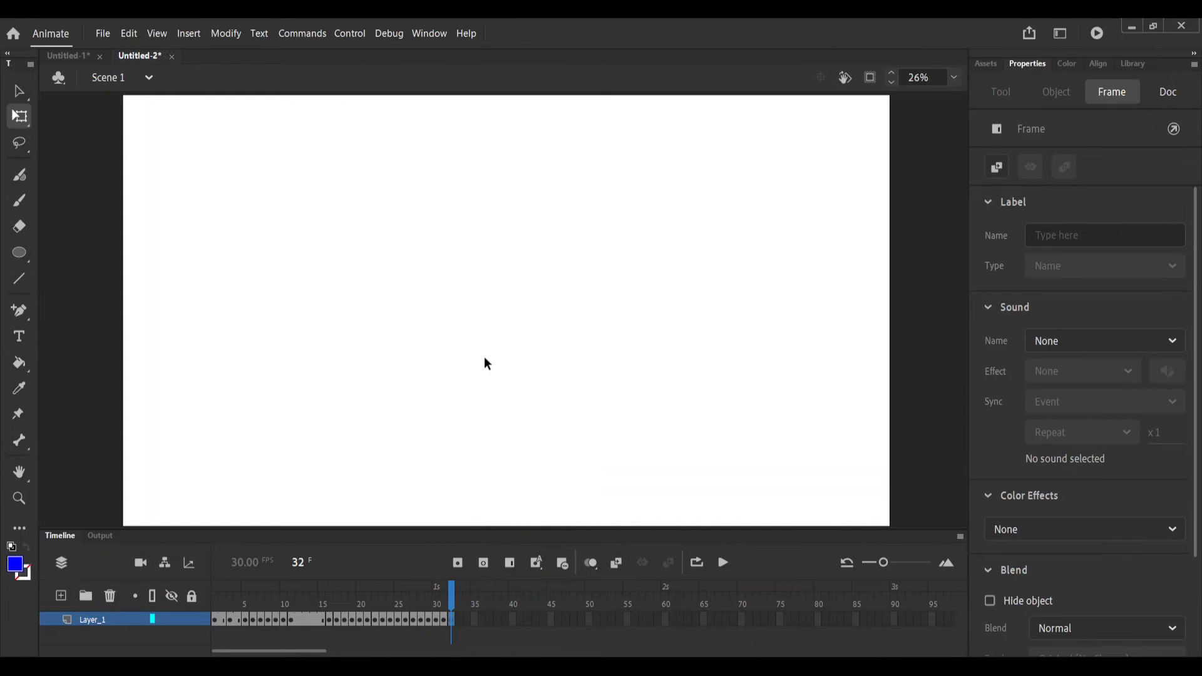
key("ctrl+shift+v")
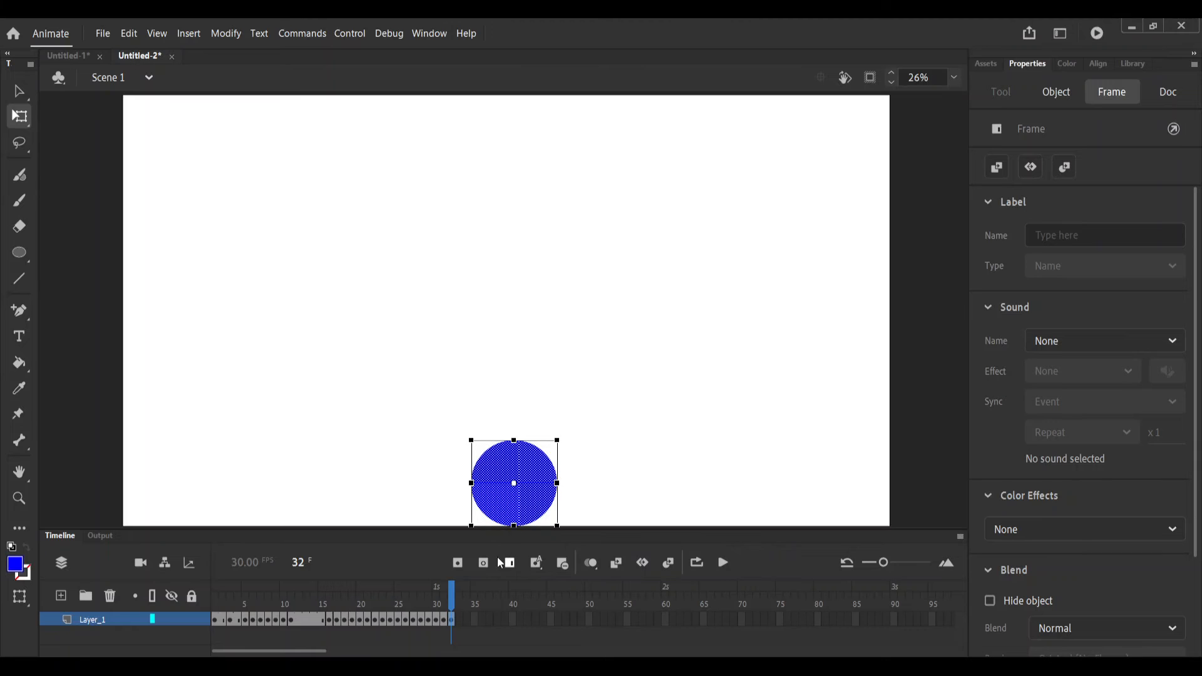
Go back through the frames to frame 1 and play the whole animation.
key("comma")
key("comma")
key("comma")
key("comma")
key("comma")
key("comma")
key("comma")
key("comma")
key("comma")
key("comma")
key("comma")
key("comma")
key("comma")
key("comma")
key("comma")
key("comma")
key("comma")
key("comma")
key("comma")
key("comma")
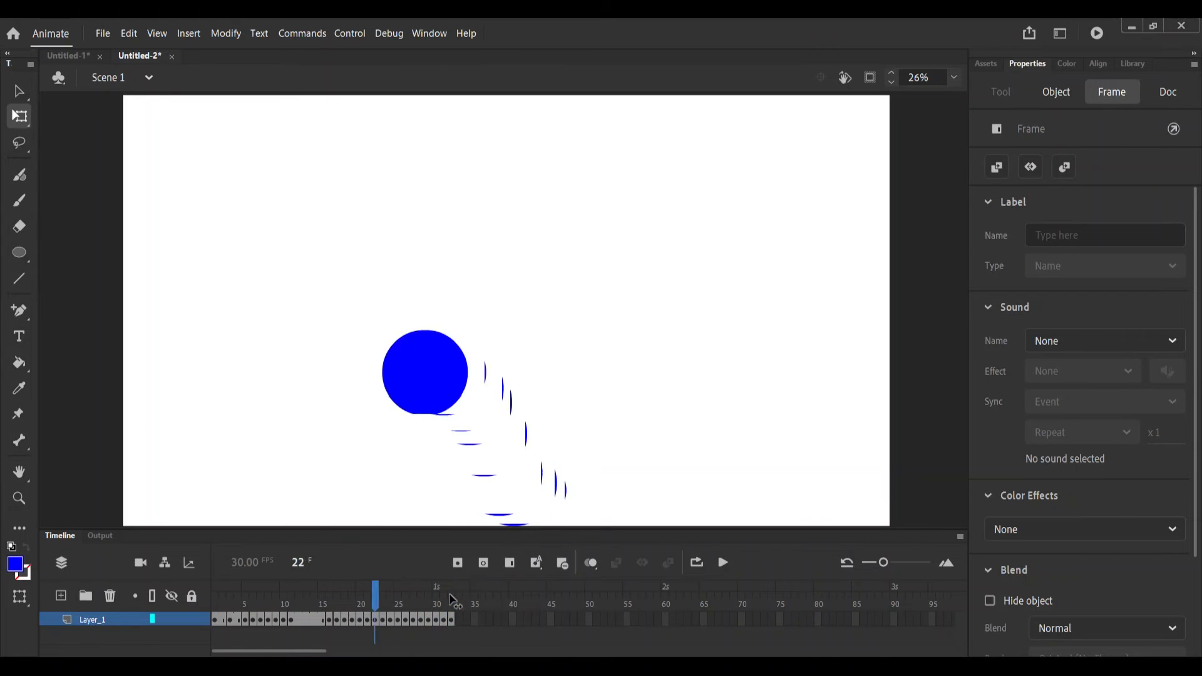
key("comma")
key("comma")
key("comma")
key("comma")
key("comma")
key("comma")
key("comma")
key("comma")
key("comma")
key("comma")
key("comma")
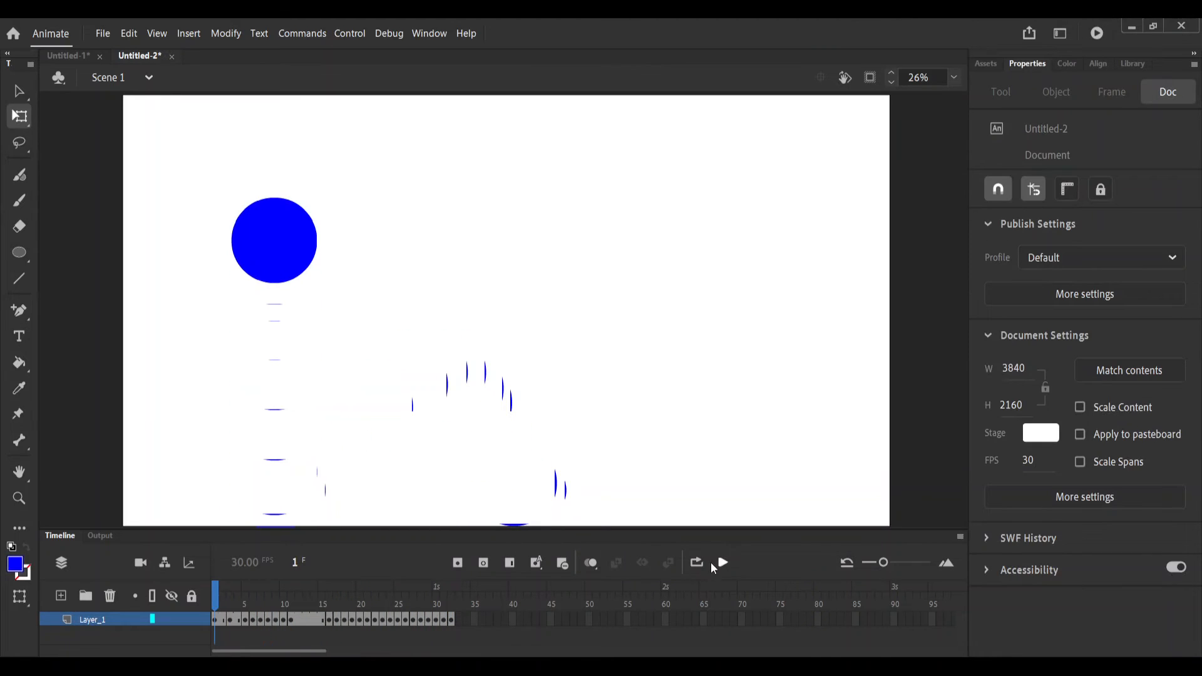
left_click(729, 565)
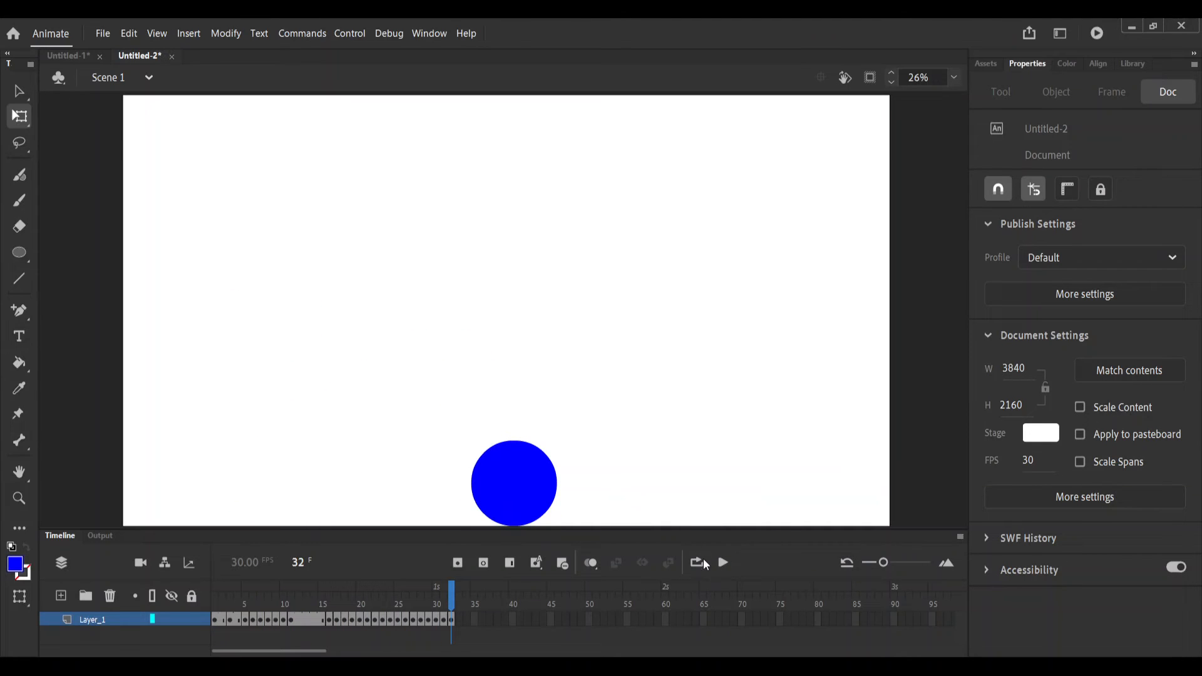
left_click(721, 563)
Step back and forth between frames 32, 16 and 22 to examine the timing of the rebound arc.
key("comma")
key("comma")
key("comma")
key("comma")
key("comma")
key("comma")
key("comma")
key("comma")
key("comma")
key("comma")
key("comma")
key("comma")
key("comma")
key("comma")
key("comma")
key("comma")
key("period")
key("period")
key("period")
key("period")
key("period")
key("period")
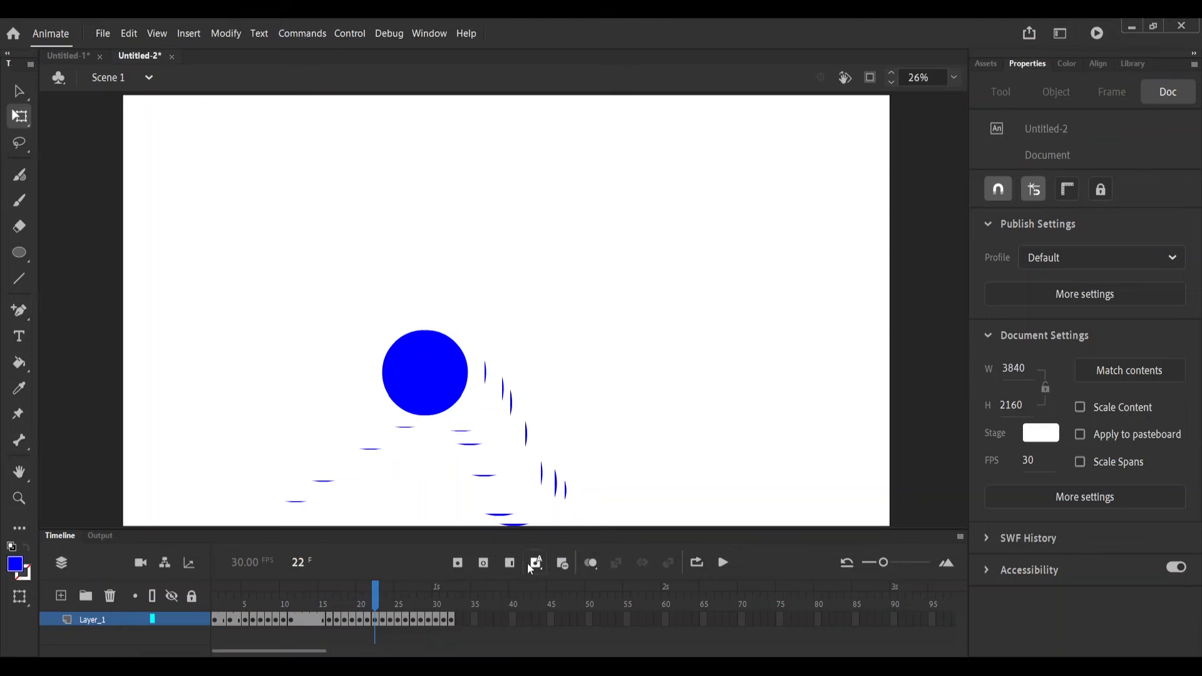
Turn on onion skinning and extend the peak of the rebound by inserting one frame each at frames 22, 24 and 23.
left_click(592, 563)
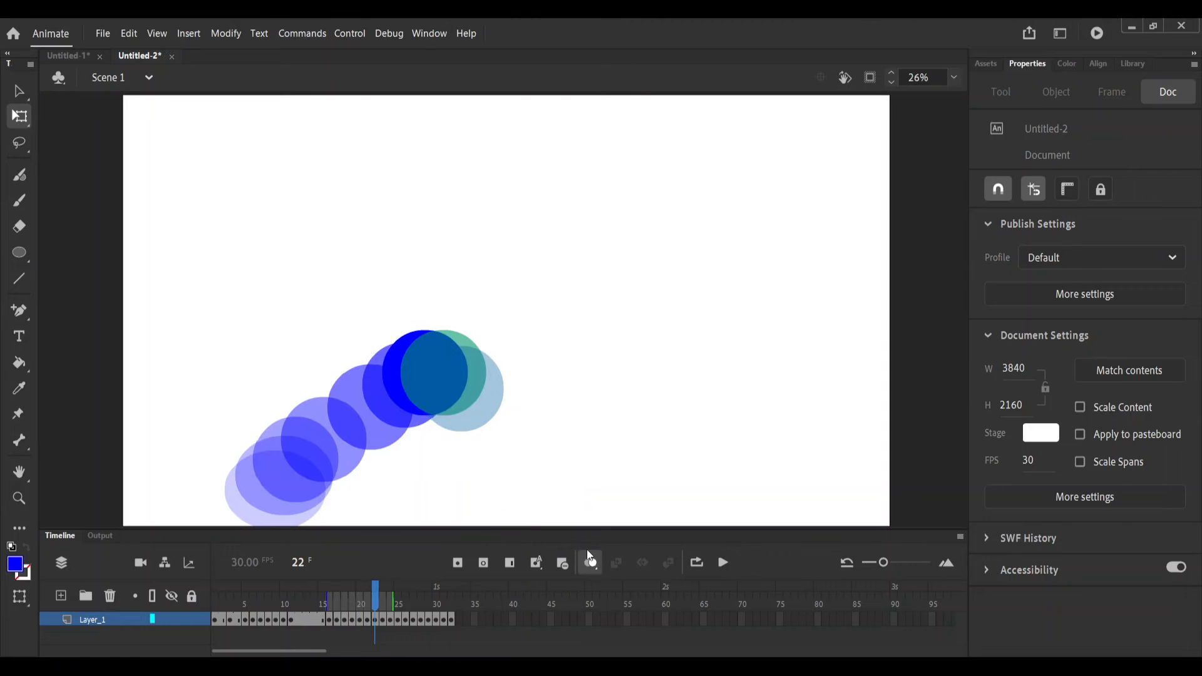
left_click(376, 618)
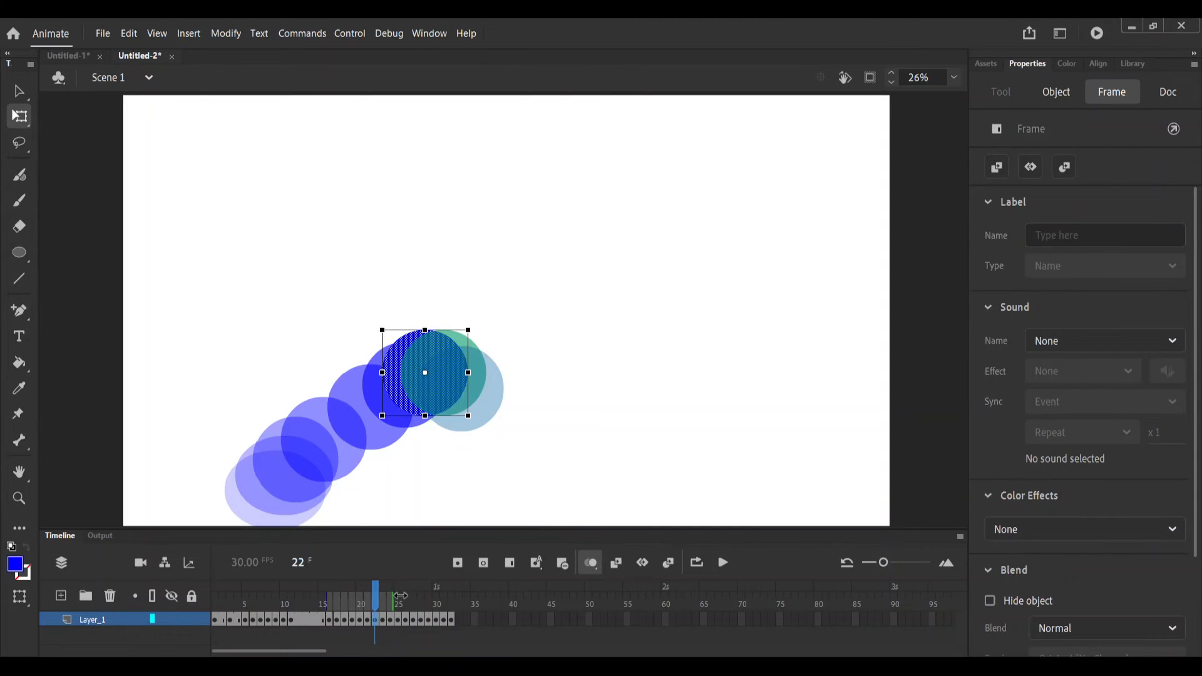
key("F5")
left_click(373, 596)
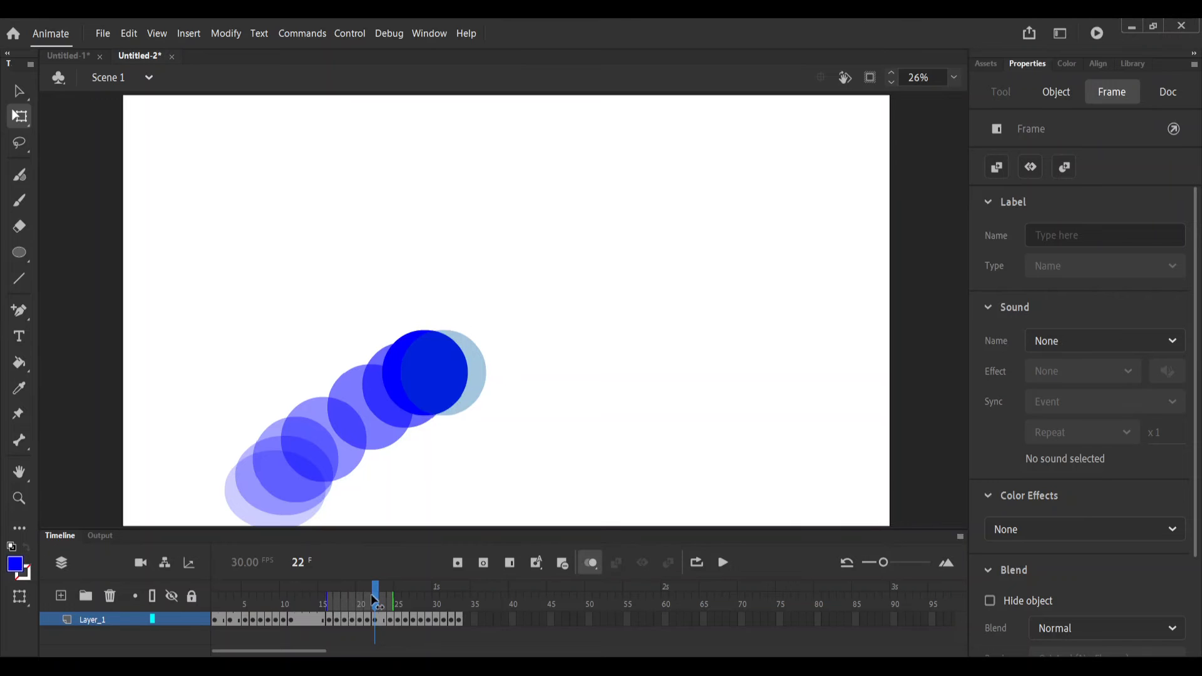
key(".")
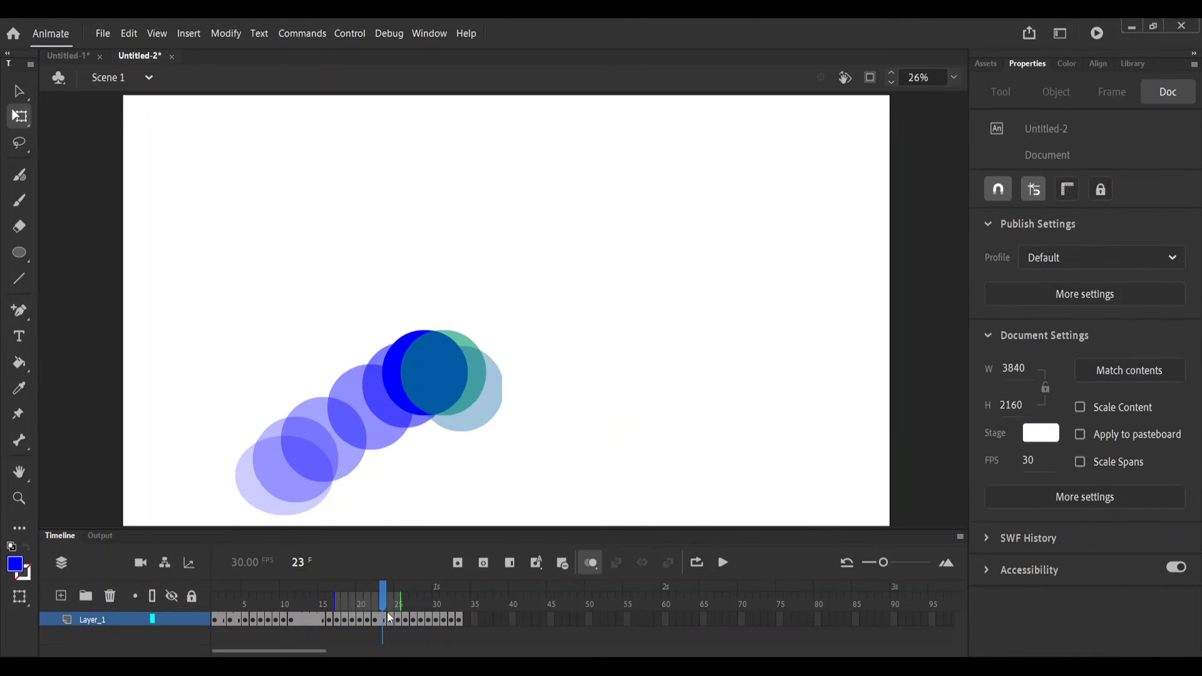
left_click(390, 620)
key("F5")
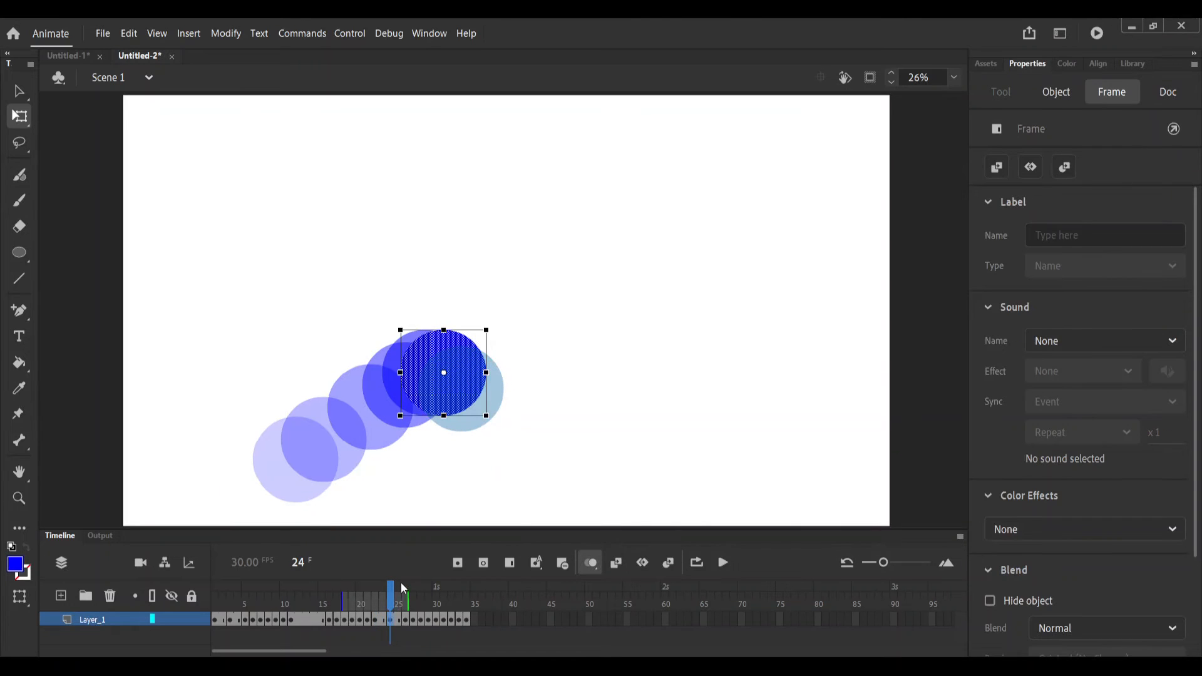
left_click(384, 619)
key("F5")
Check the following frames and insert two hold frames at frame 32 for the squashed ball.
left_click(382, 597)
key(".")
key(".")
key(".")
key(".")
key(".")
key(".")
key(".")
key(".")
key(".")
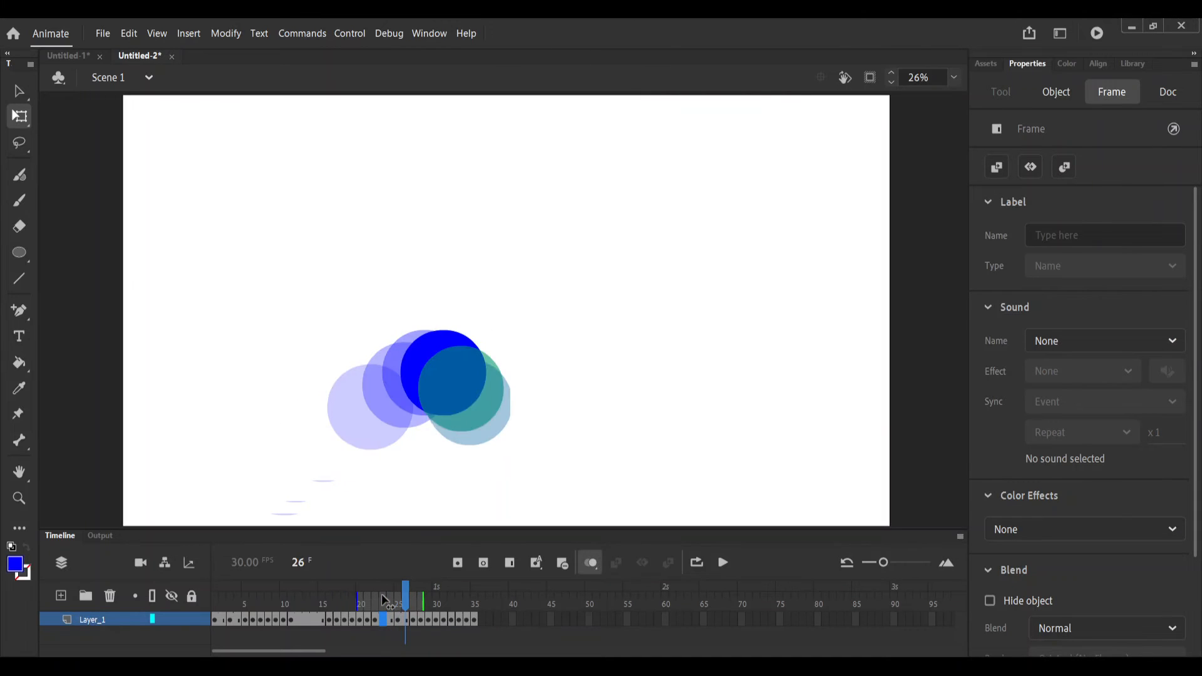
left_click(453, 628)
left_click(450, 619)
key("F5")
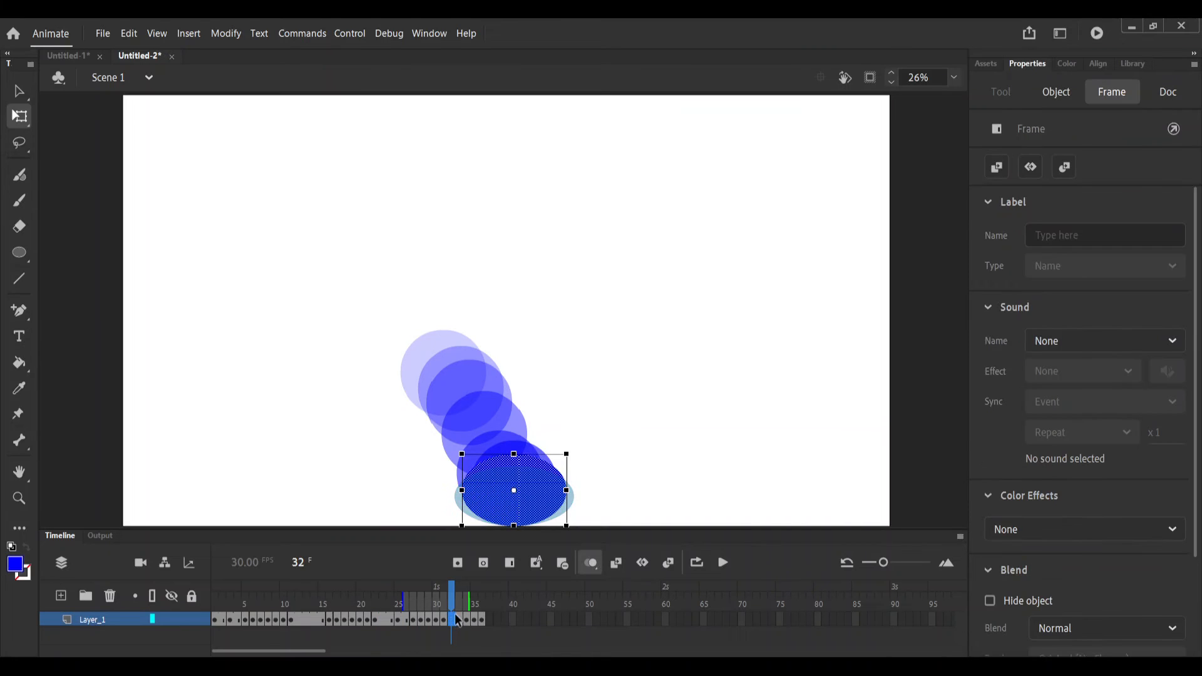
key("F5")
Turn off onion skinning and play the animation from frame 1.
left_click(219, 604)
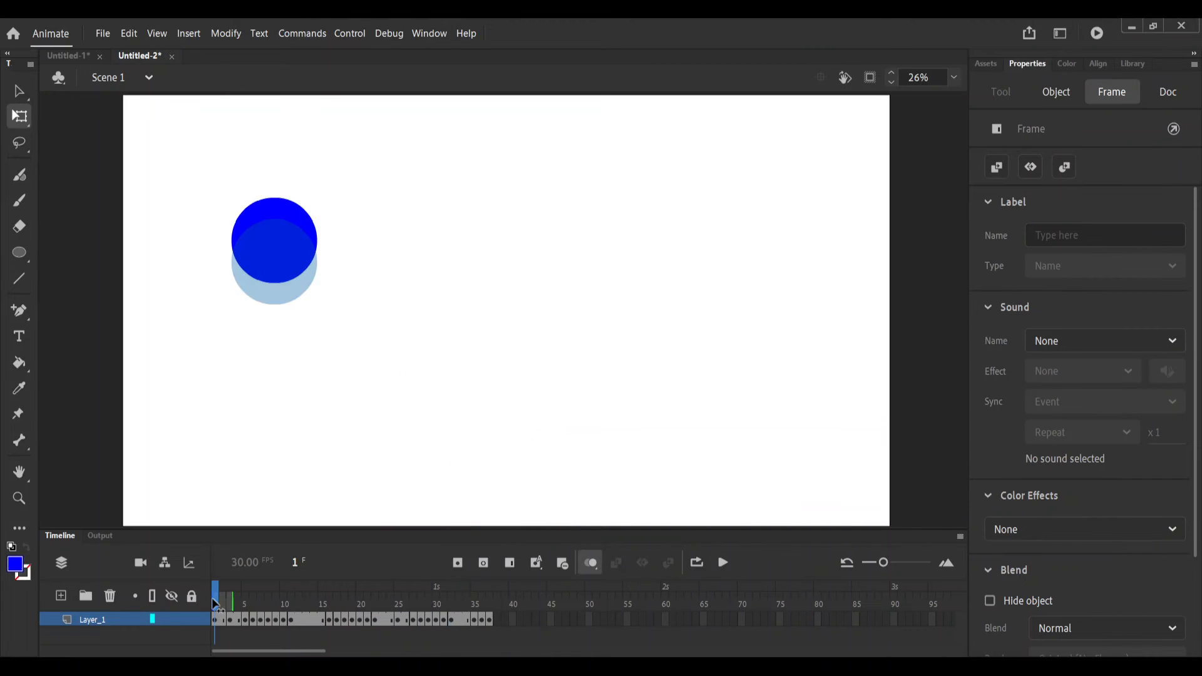
left_click(595, 563)
left_click(727, 561)
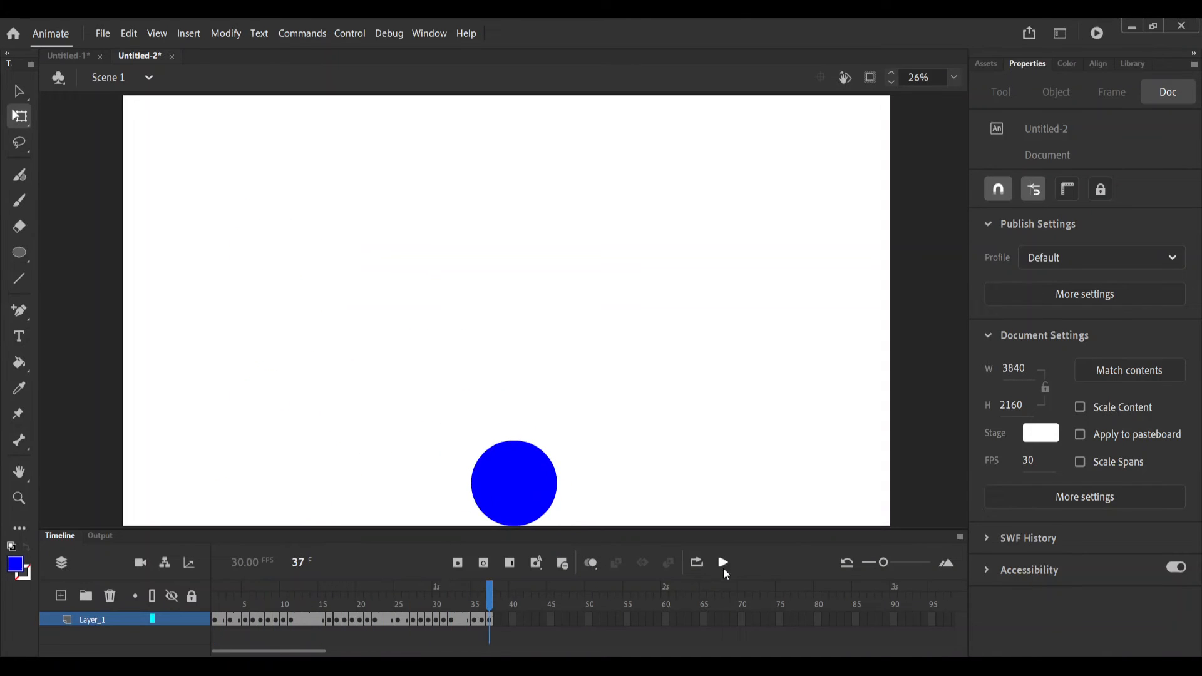
left_click(726, 561)
Insert one more hold frame at frame 32 and replay the animation from the start.
left_click(457, 623)
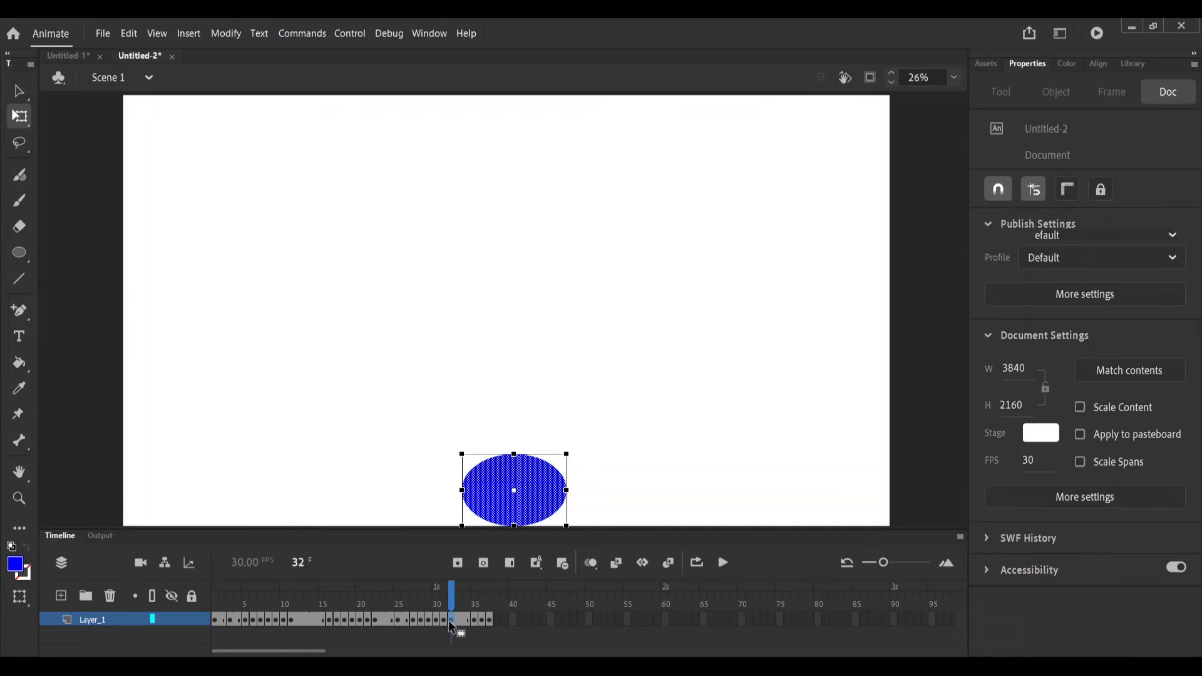
left_click_drag(452, 623, 193, 624)
left_click(721, 562)
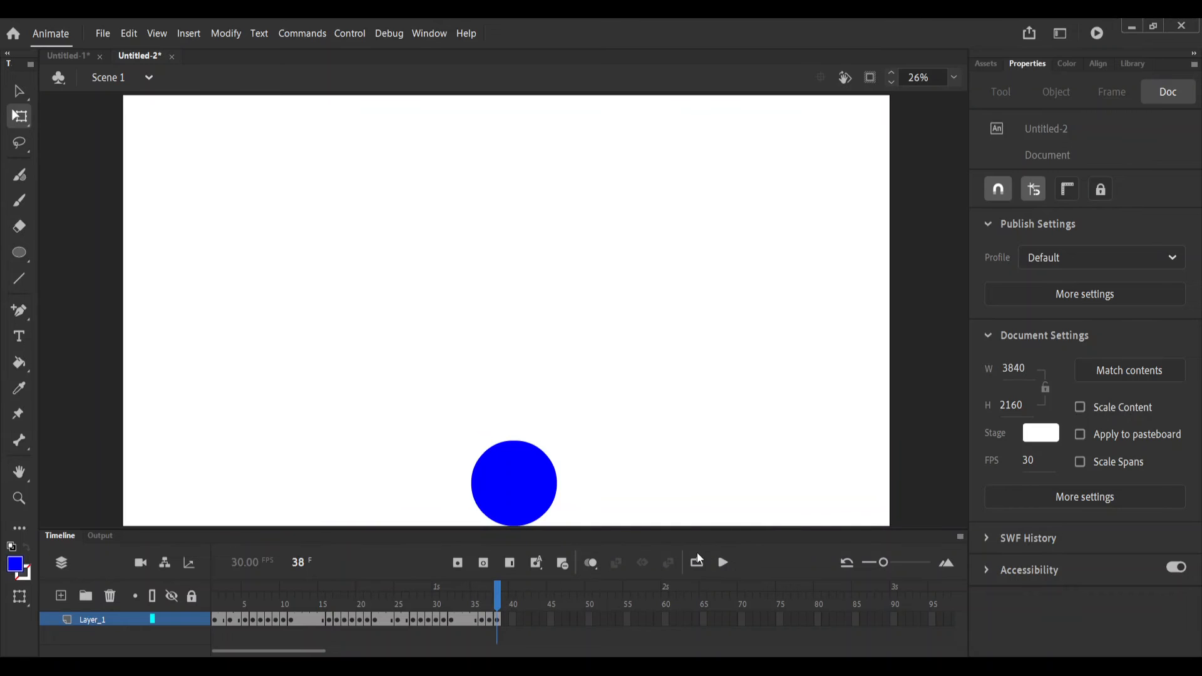
left_click(723, 562)
Enlarge the timeline area and add a new layer beneath the ball's layer.
key("ctrl+minus")
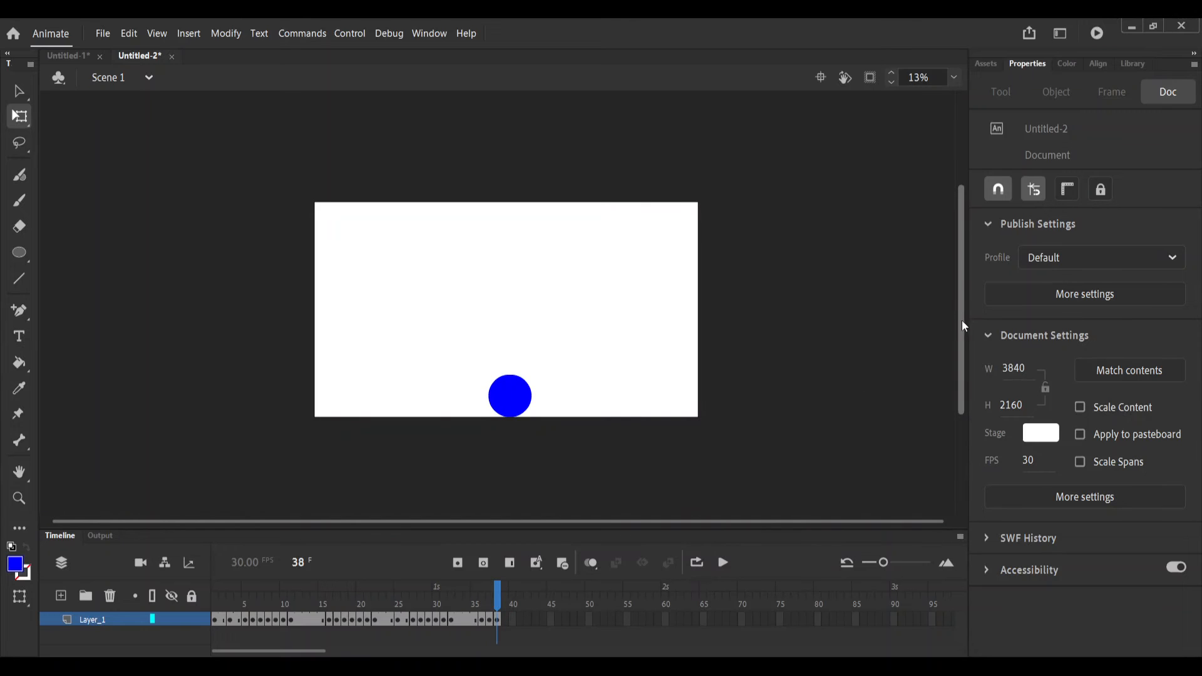
scroll(964, 328, "down", 2)
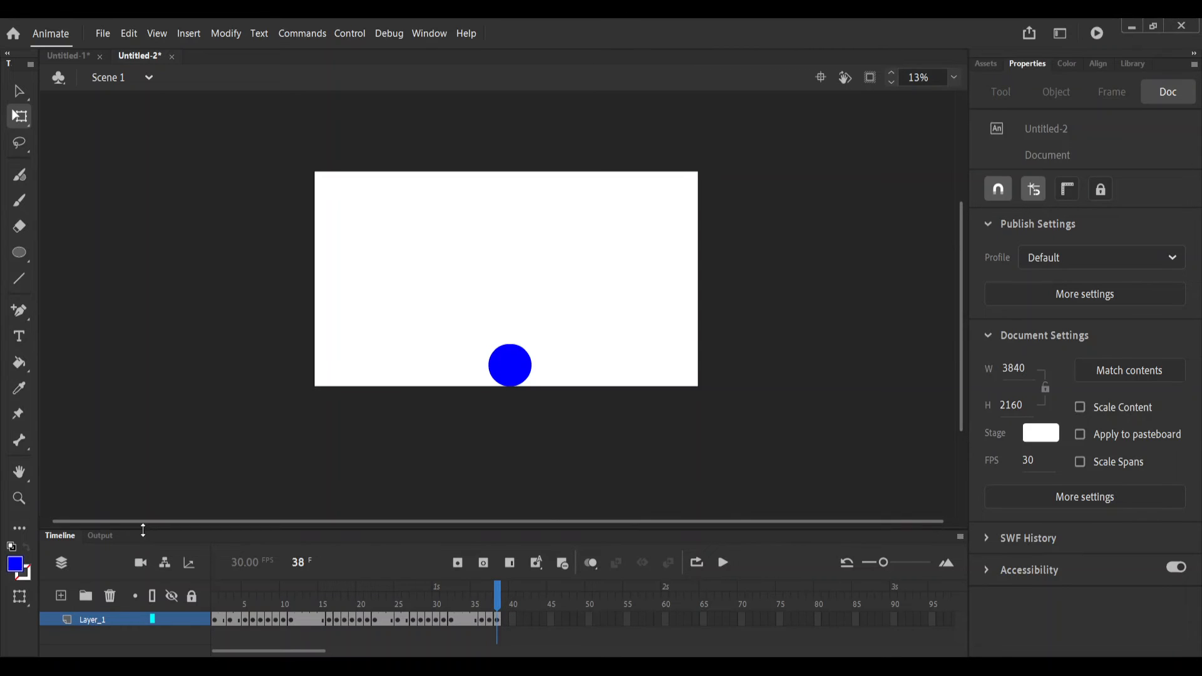
key("p")
left_click_drag(149, 531, 158, 431)
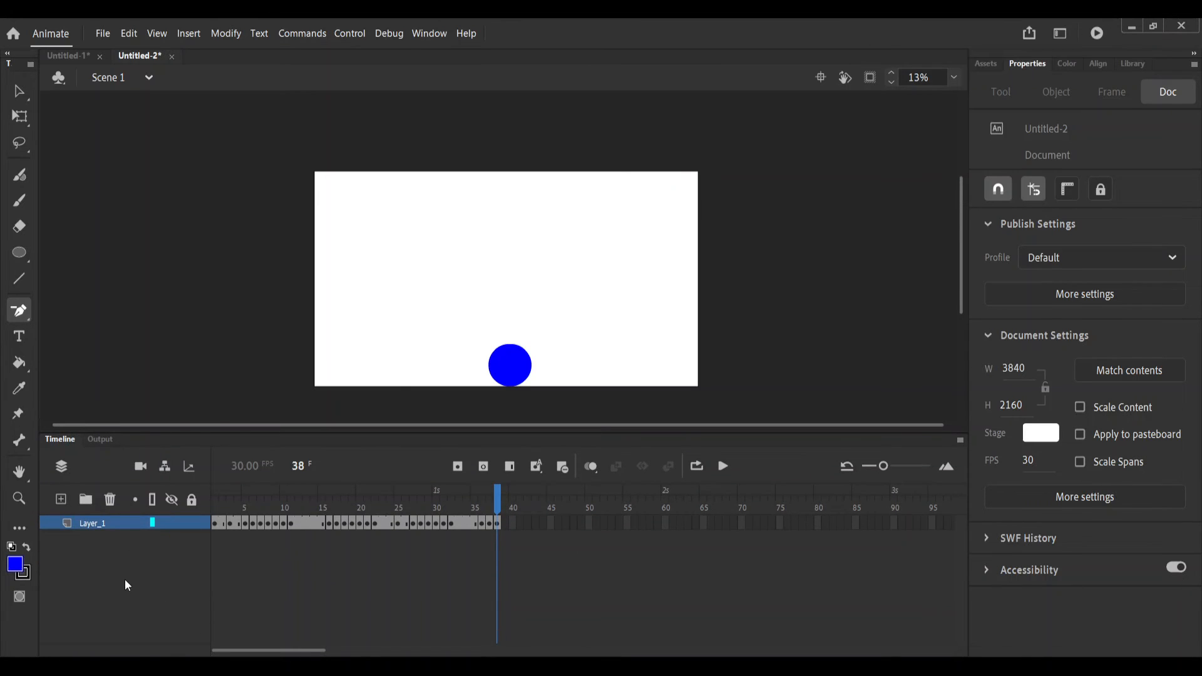
left_click(63, 500)
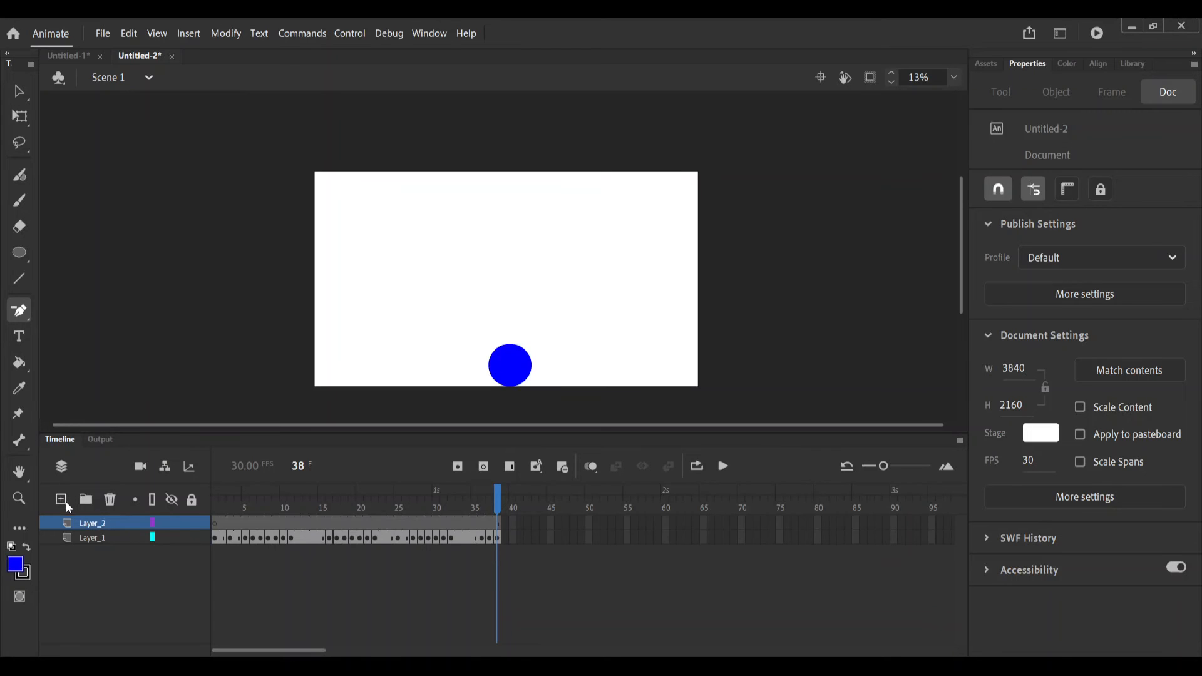
left_click_drag(84, 521, 133, 536)
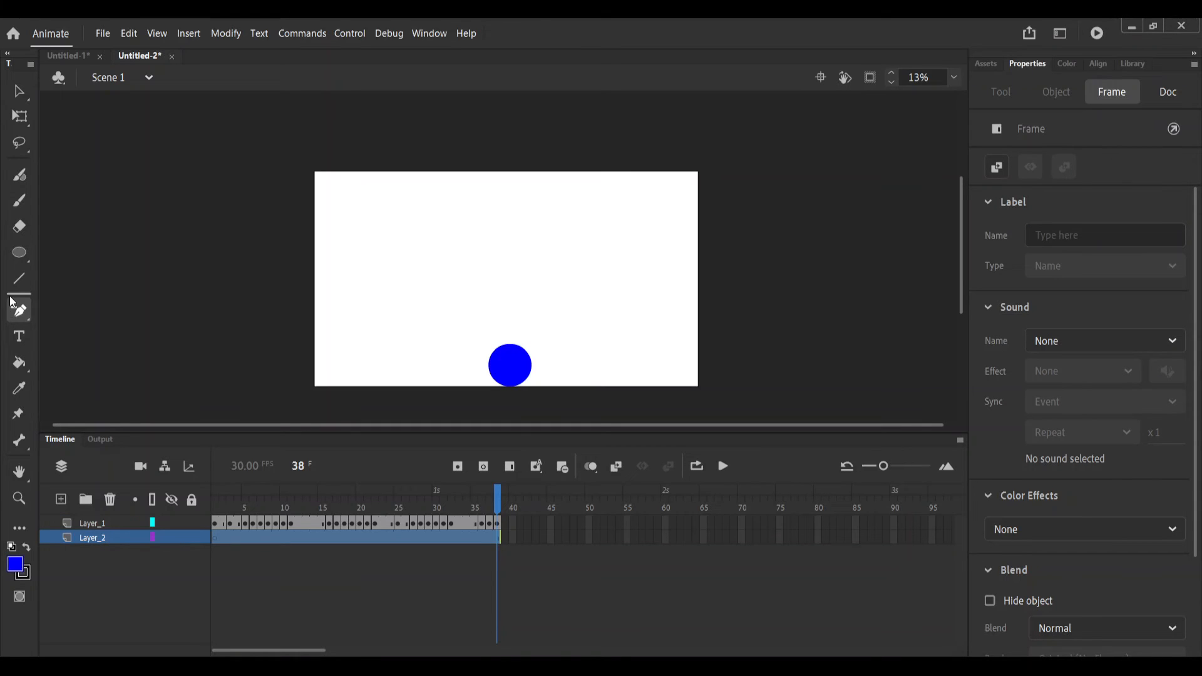
Draw a light-blue rectangle without a stroke on Layer_2, covering the whole stage as the sky background.
left_click(20, 255)
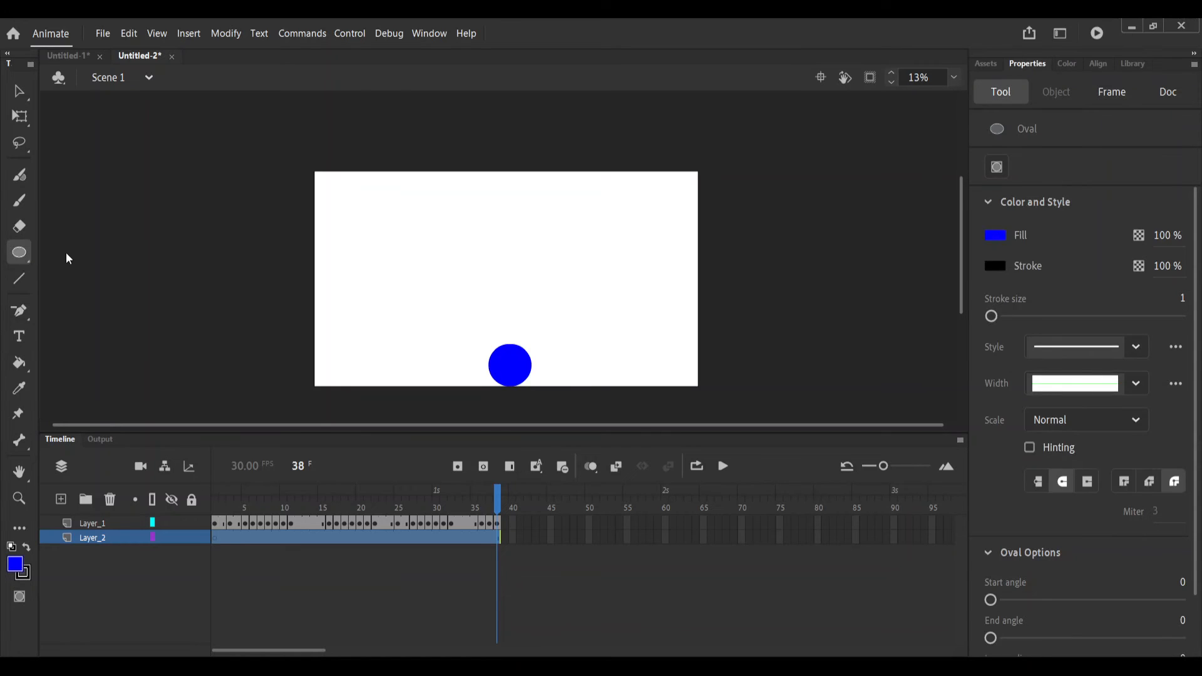
key("r")
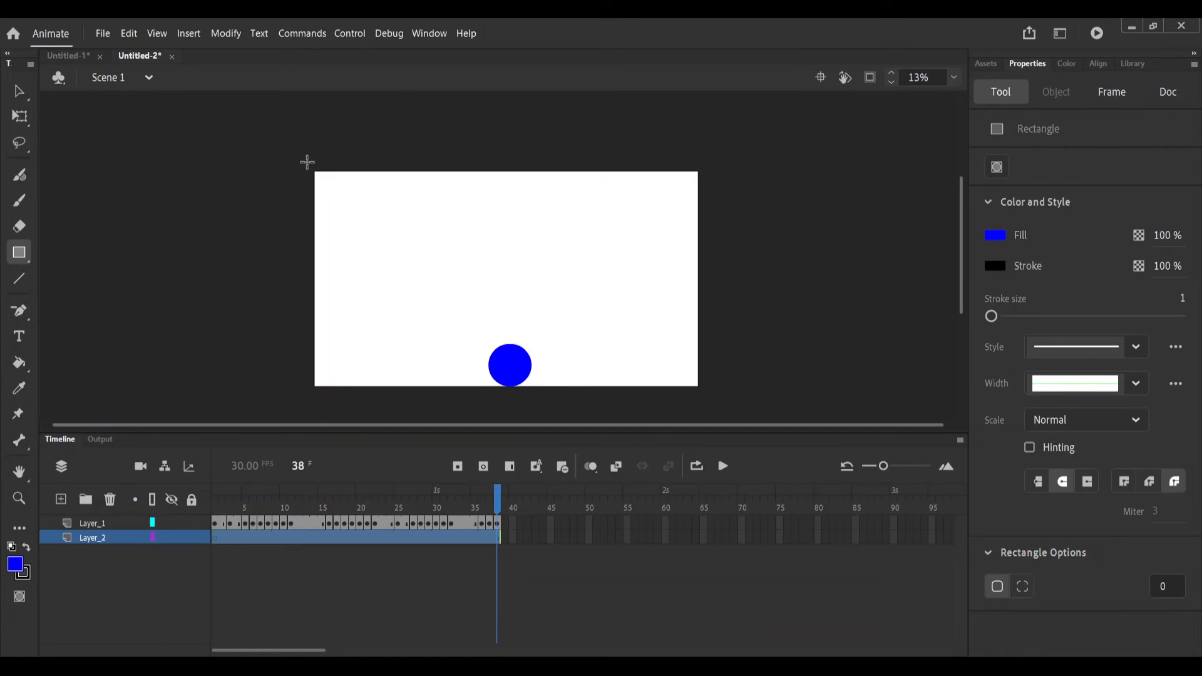
left_click(960, 280)
left_click(1005, 237)
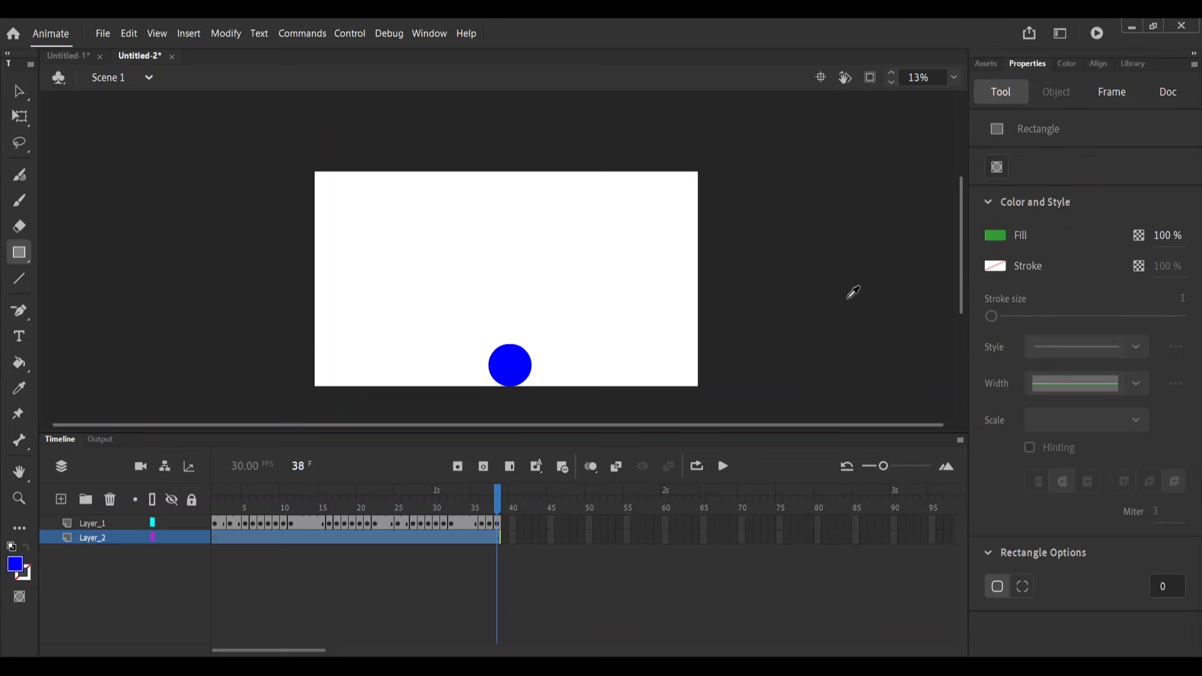
left_click(825, 330)
left_click_drag(298, 160, 728, 402)
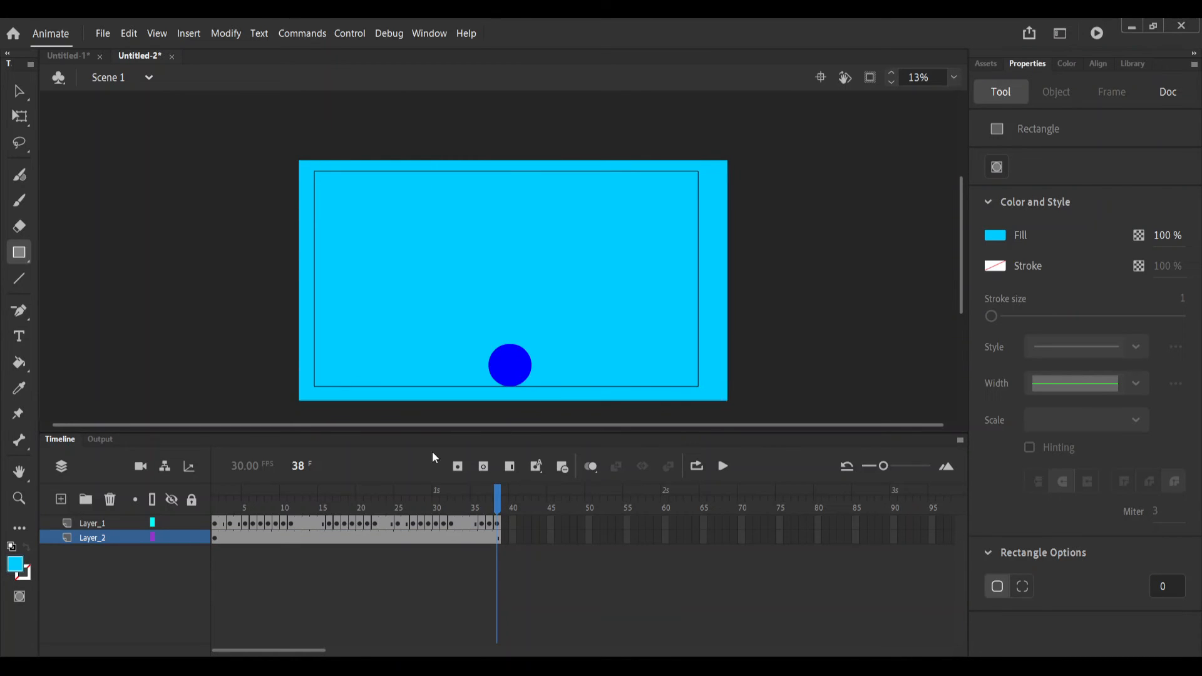
Add a layer between the ball and the sky, and set the Classic Brush to a green fill at size 197.
left_click(61, 501)
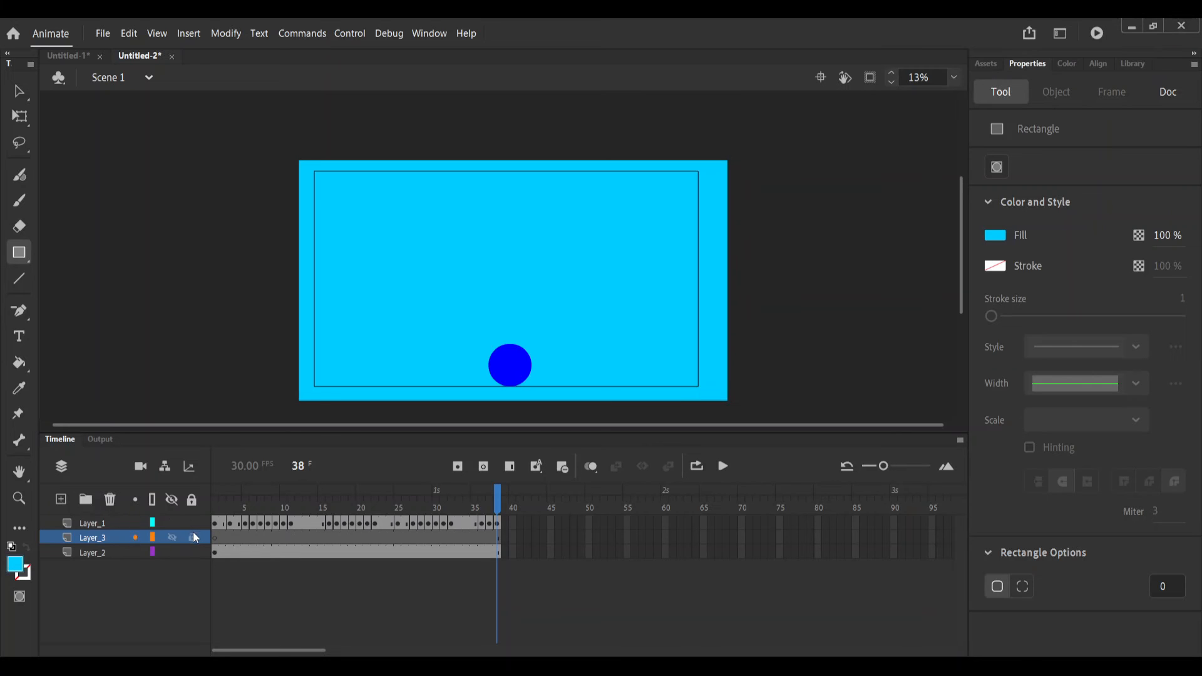
left_click(20, 204)
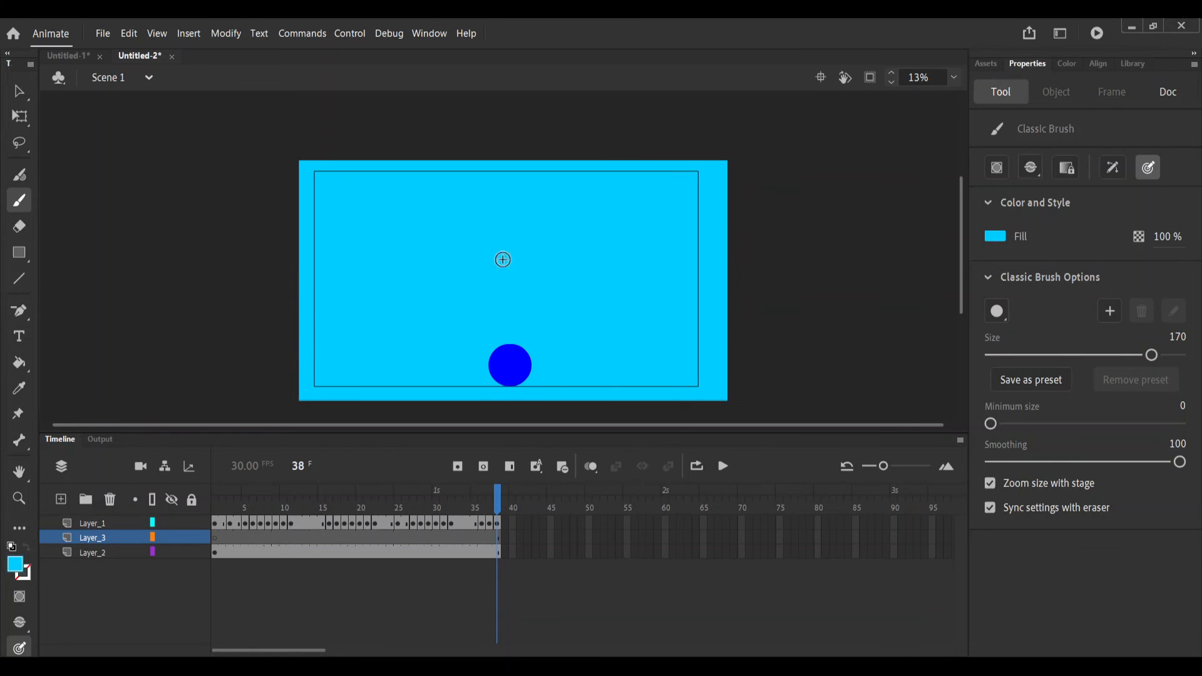
left_click(1006, 238)
left_click(832, 307)
left_click_drag(1154, 356, 1177, 357)
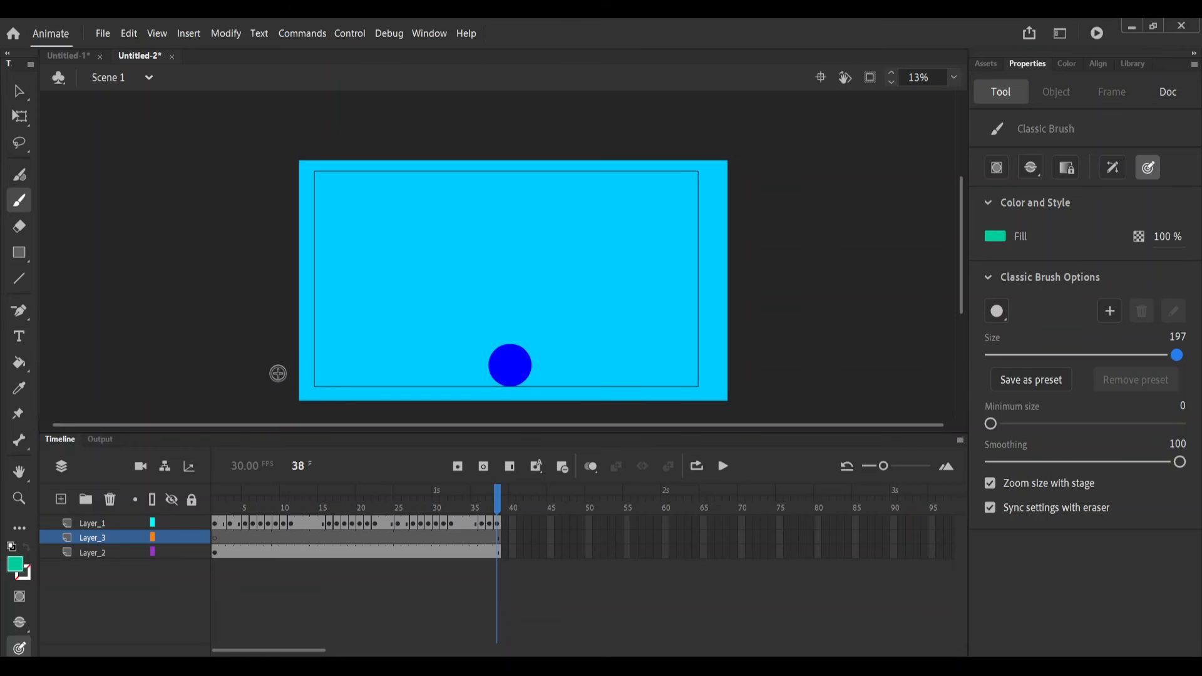
Try drawing a green rectangle across the lower part of the stage as the ground, and undo it.
left_click(24, 255)
left_click_drag(685, 416, 260, 288)
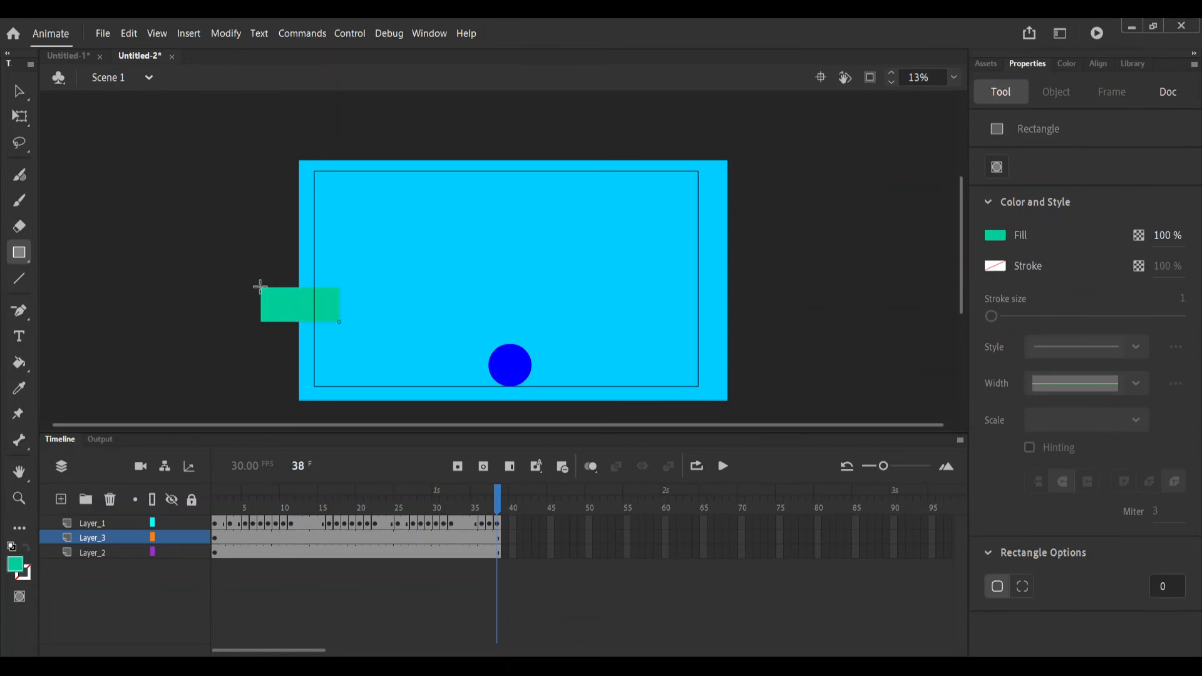
left_click_drag(684, 416, 785, 419)
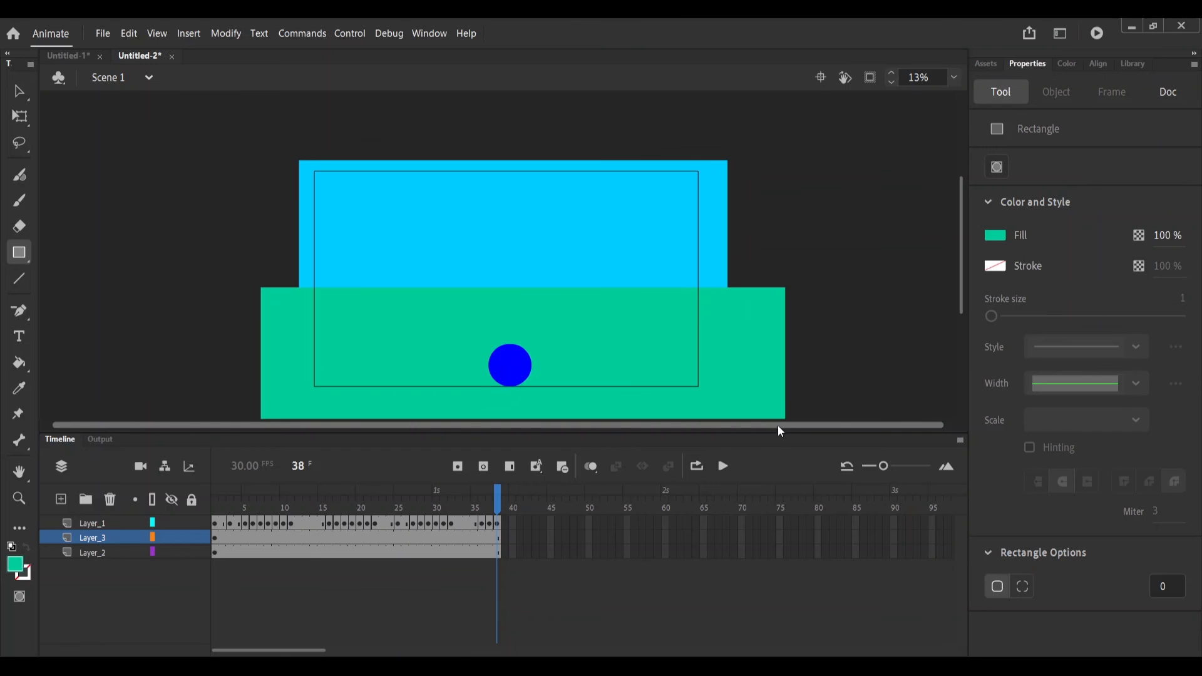
key("ctrl+z")
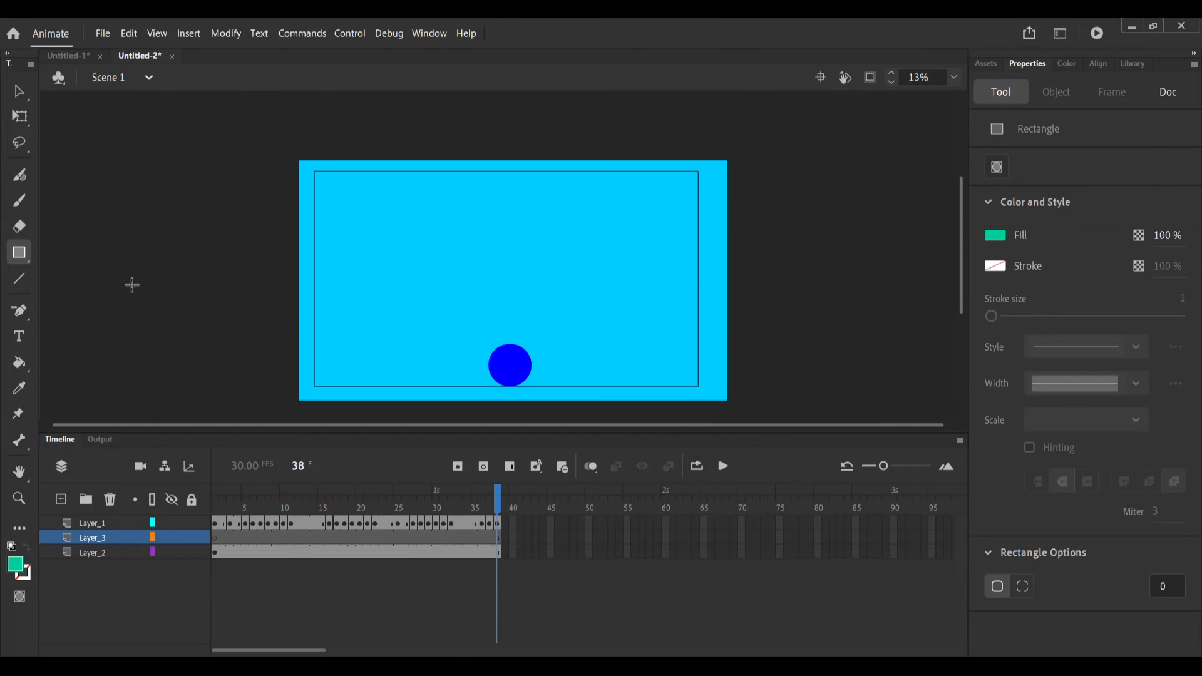
Try a wavy teal-green hill line with the Classic Brush, change the fill to a darker green, and undo the stroke.
left_click(20, 207)
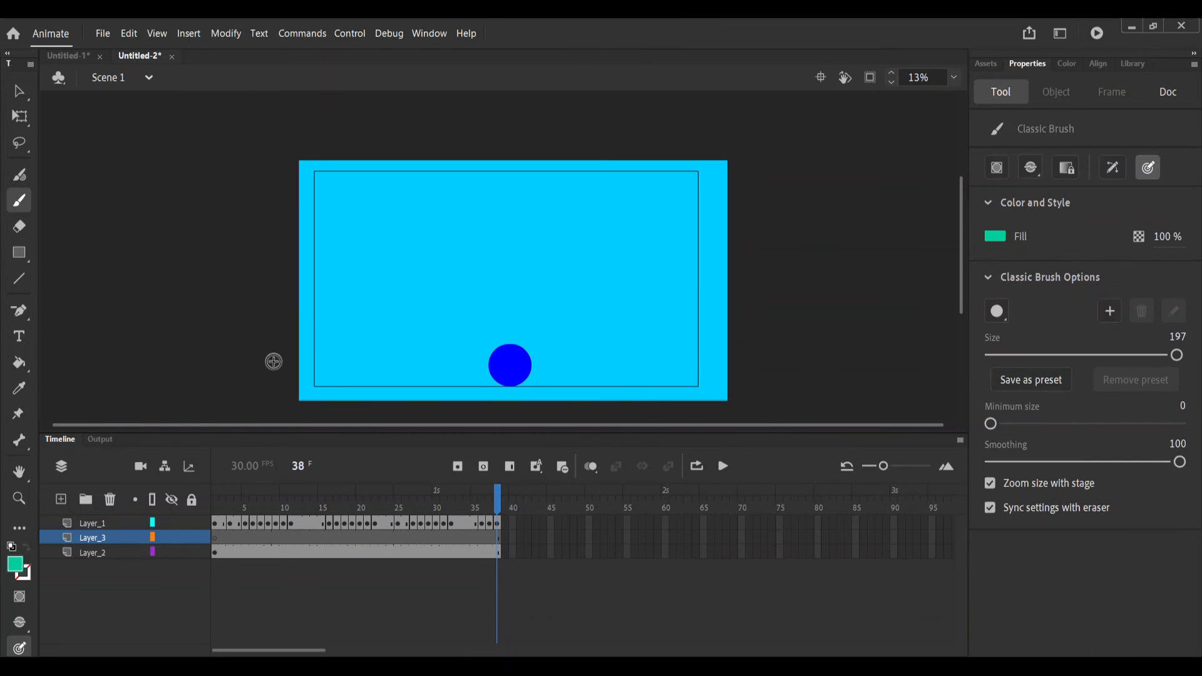
mouse_move(304, 335)
left_mouse_down()
mouse_move(262, 378)
mouse_move(375, 290)
mouse_move(476, 293)
left_mouse_up()
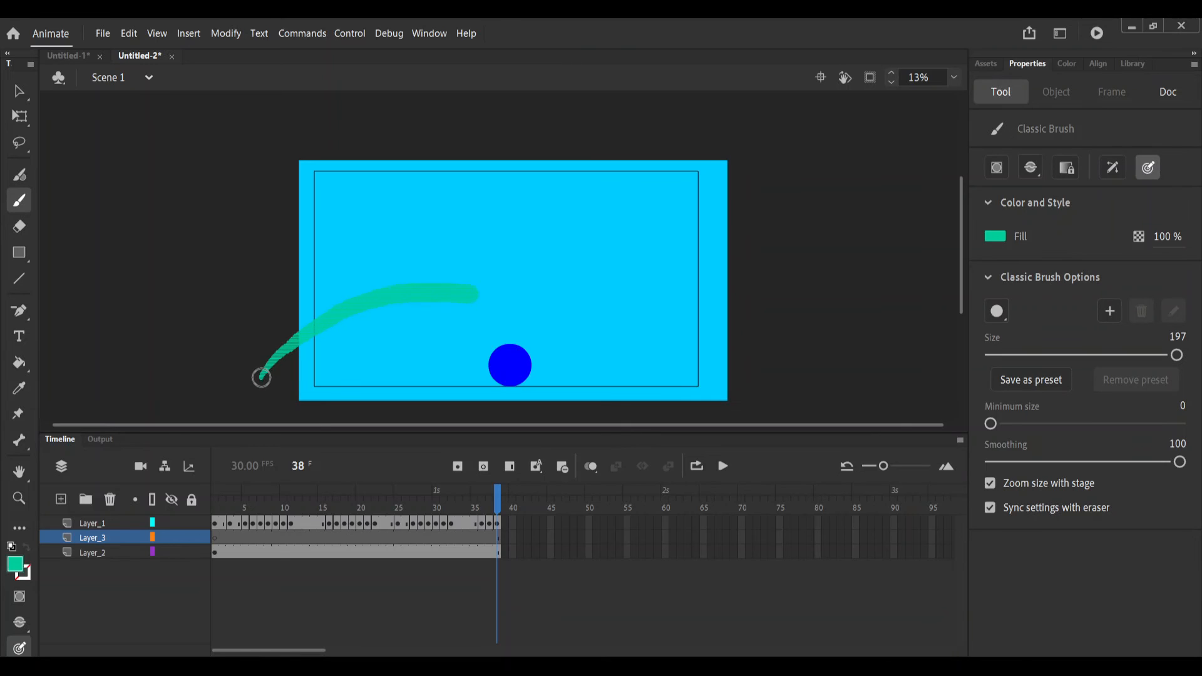
mouse_move(639, 327)
left_mouse_down()
mouse_move(787, 287)
mouse_move(797, 298)
left_mouse_up()
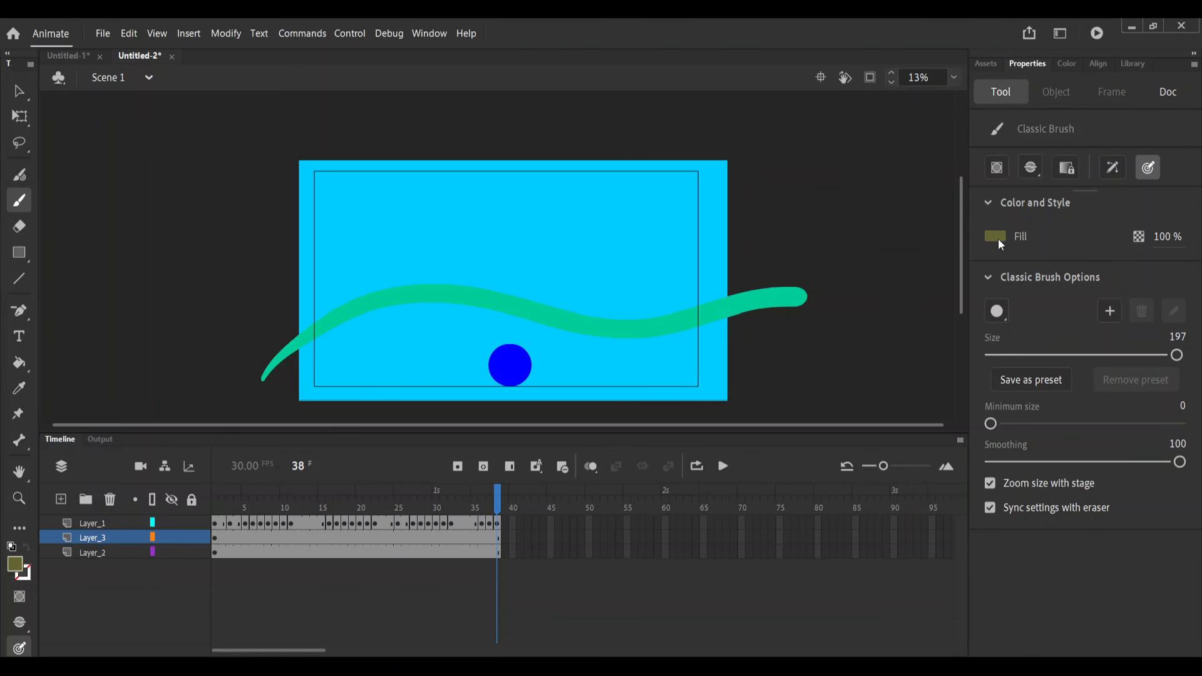
left_click(806, 298)
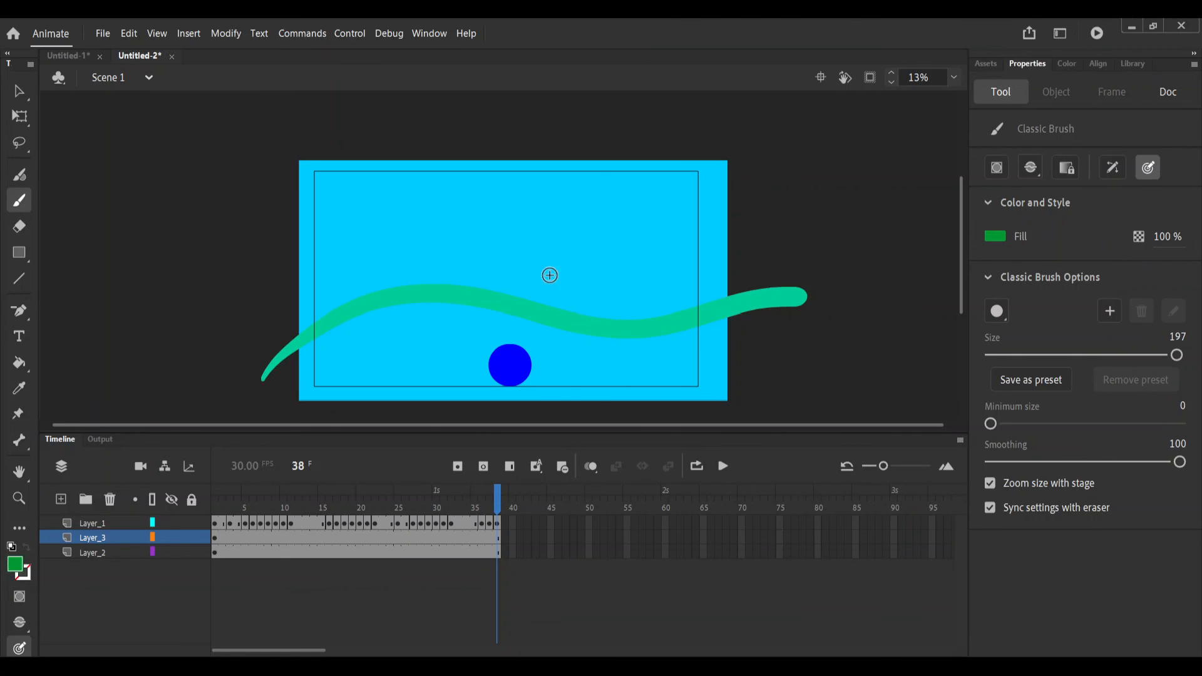
key("ctrl+z")
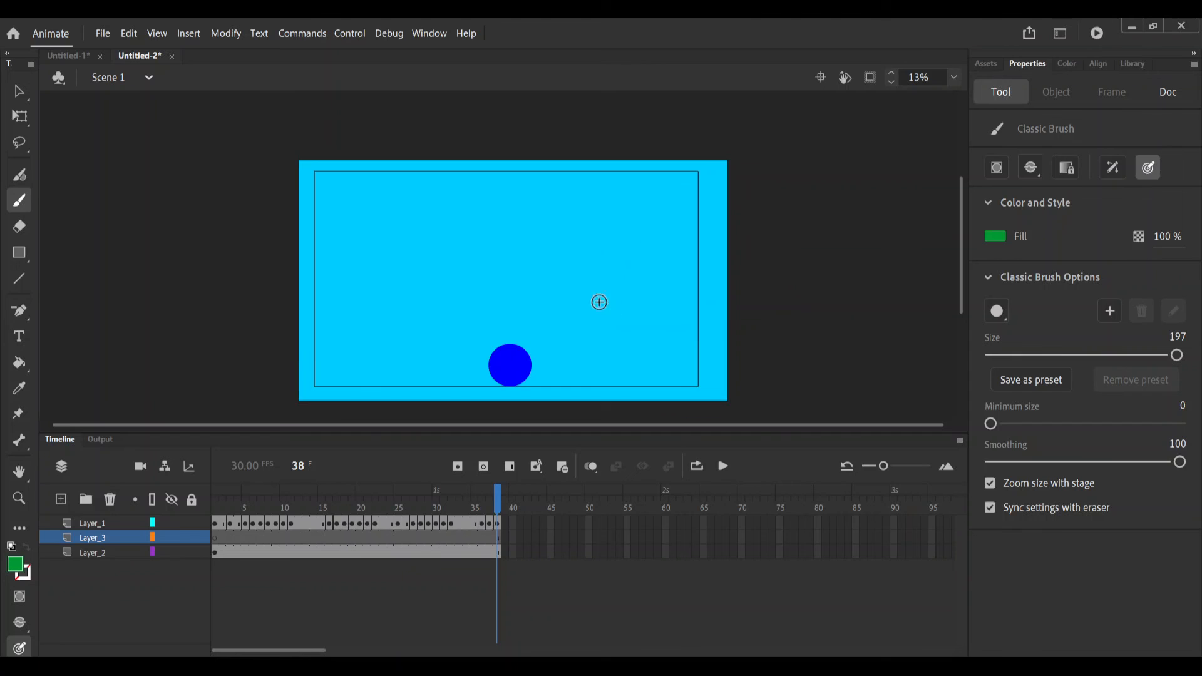
Paint a dark-green hill with a wavy upper edge on Layer_3, filling the lower part of the stage with brush strokes.
mouse_move(257, 382)
left_mouse_down()
mouse_move(341, 309)
mouse_move(392, 297)
mouse_move(558, 311)
mouse_move(662, 297)
mouse_move(707, 305)
mouse_move(763, 342)
left_mouse_up()
left_click_drag(274, 382, 275, 382)
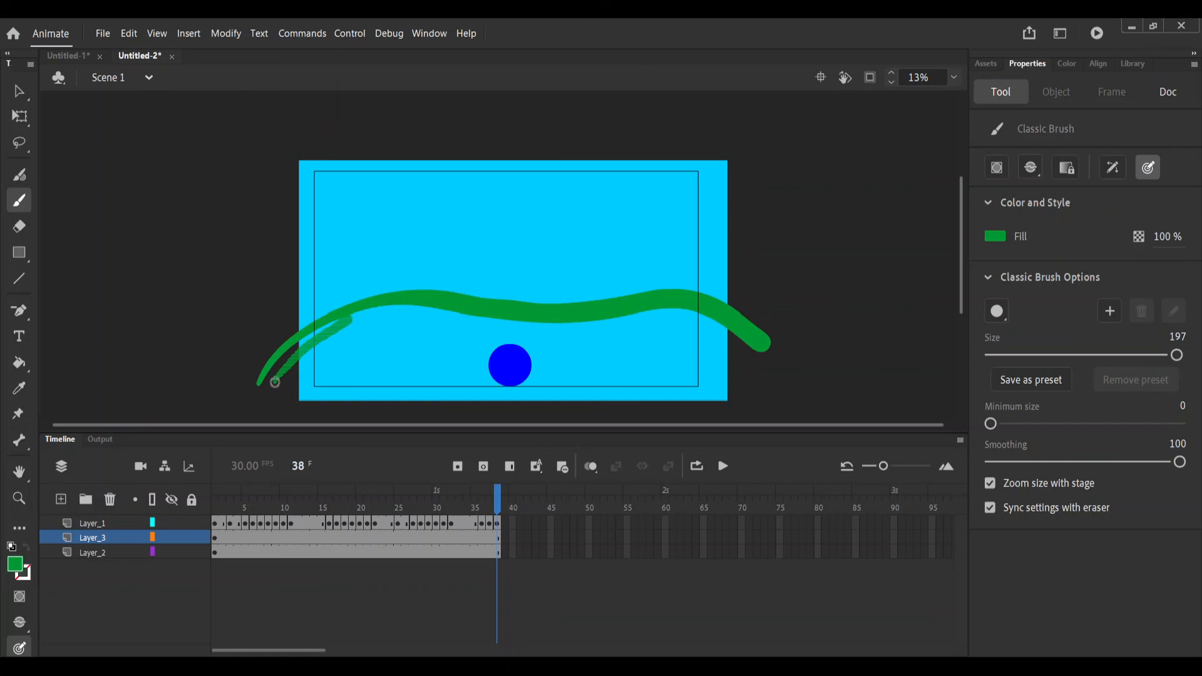
mouse_move(330, 324)
left_mouse_down()
mouse_move(311, 378)
mouse_move(365, 318)
mouse_move(422, 308)
mouse_move(528, 332)
mouse_move(417, 343)
mouse_move(551, 361)
mouse_move(382, 387)
mouse_move(373, 369)
mouse_move(316, 389)
mouse_move(350, 348)
mouse_move(404, 339)
mouse_move(354, 333)
left_mouse_up()
mouse_move(512, 382)
left_mouse_down()
mouse_move(694, 384)
mouse_move(692, 316)
mouse_move(535, 324)
mouse_move(625, 335)
mouse_move(507, 360)
left_mouse_up()
mouse_move(629, 337)
left_mouse_down()
mouse_move(616, 363)
mouse_move(679, 365)
mouse_move(672, 341)
mouse_move(682, 344)
left_mouse_up()
left_click_drag(512, 384, 582, 388)
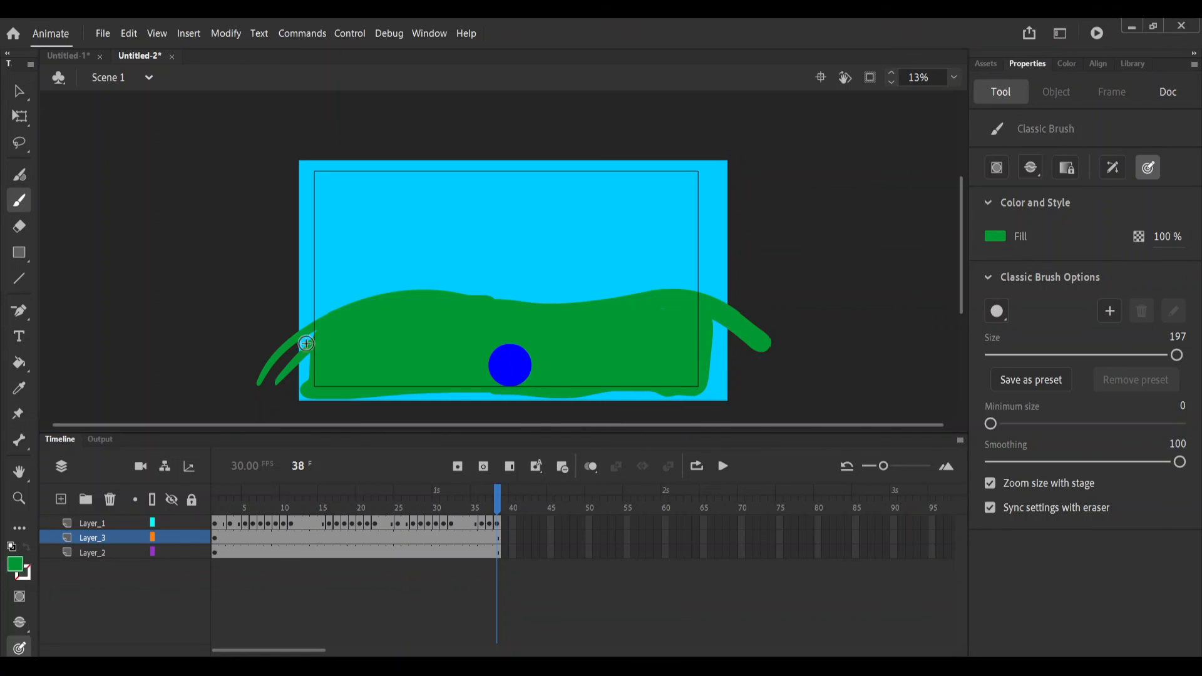
Hide the sky layer and the ground layer and show them again to check what each one contains.
left_click(175, 555)
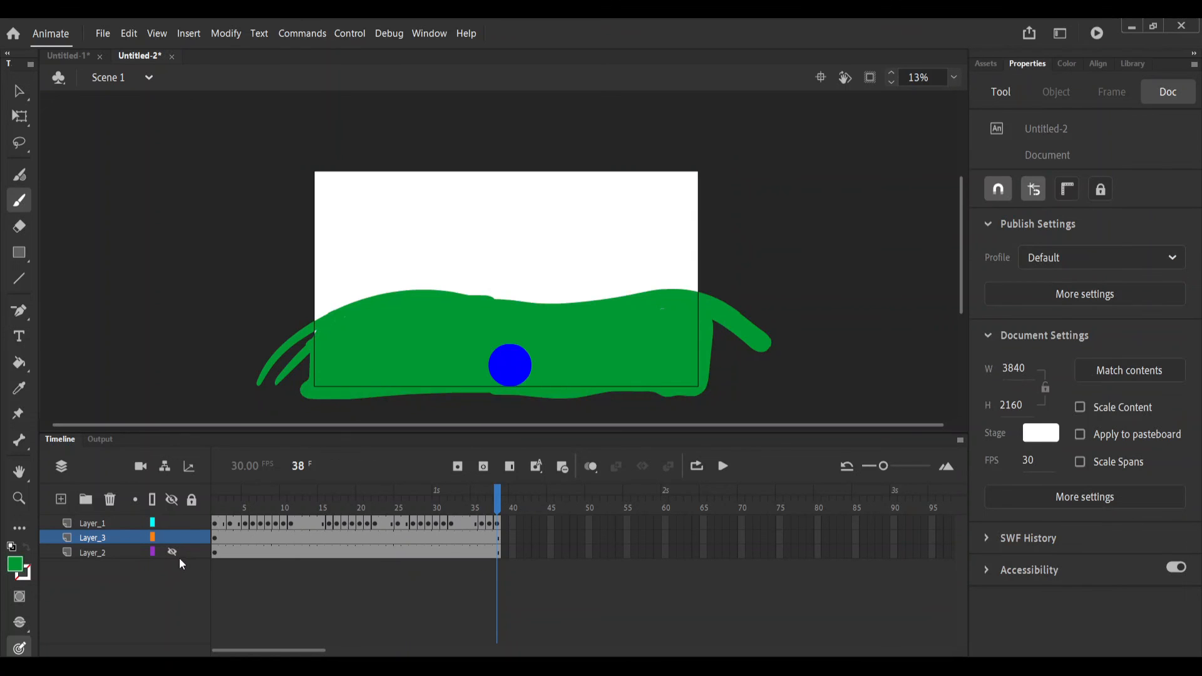
left_click(172, 555)
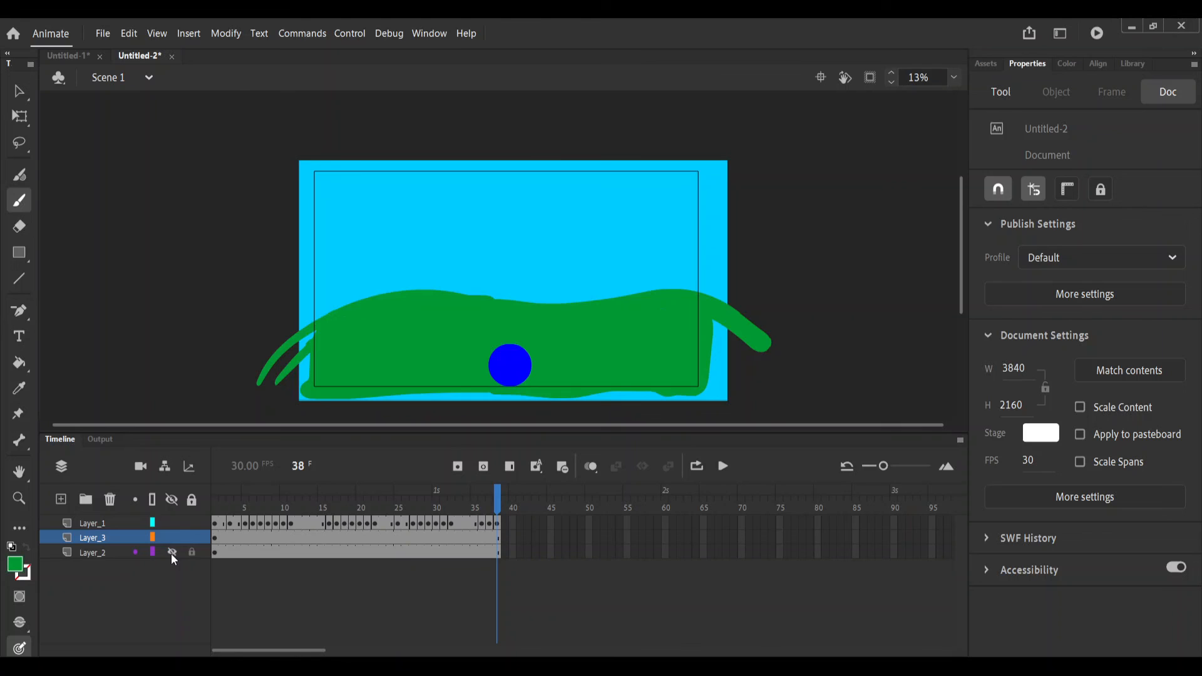
left_click(173, 554)
left_click(172, 539)
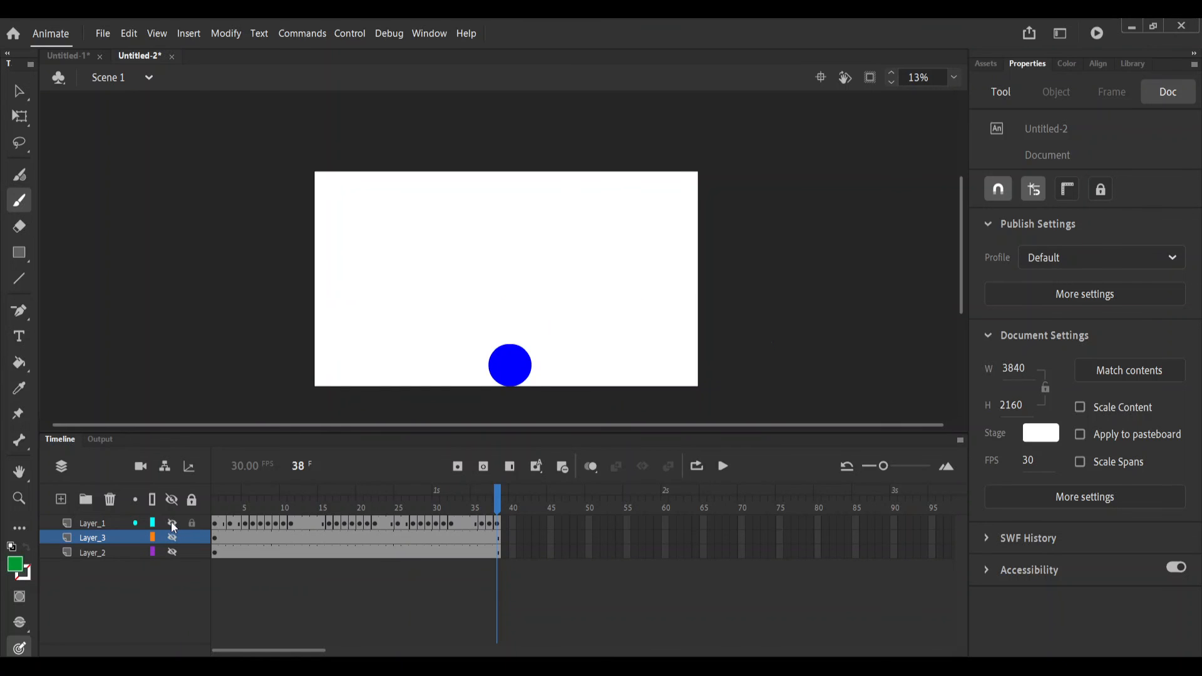
left_click(173, 538)
left_click(173, 554)
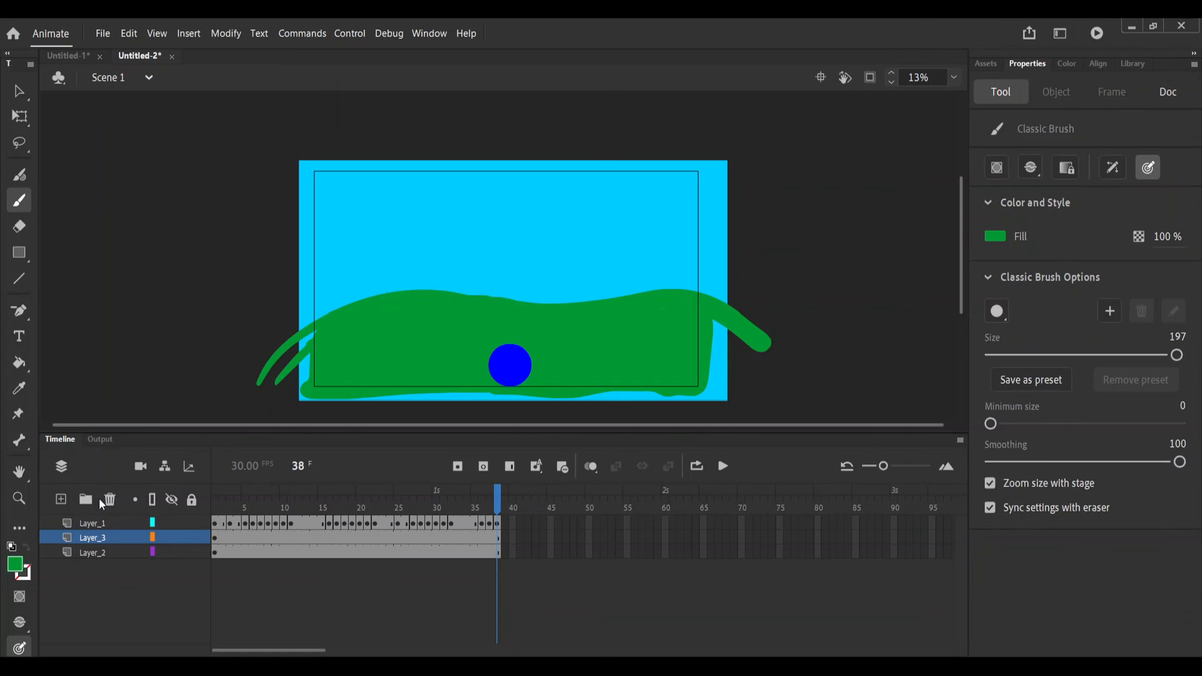
Add a new layer and move it between the ground on Layer_3 and the sky on Layer_2.
left_click(60, 500)
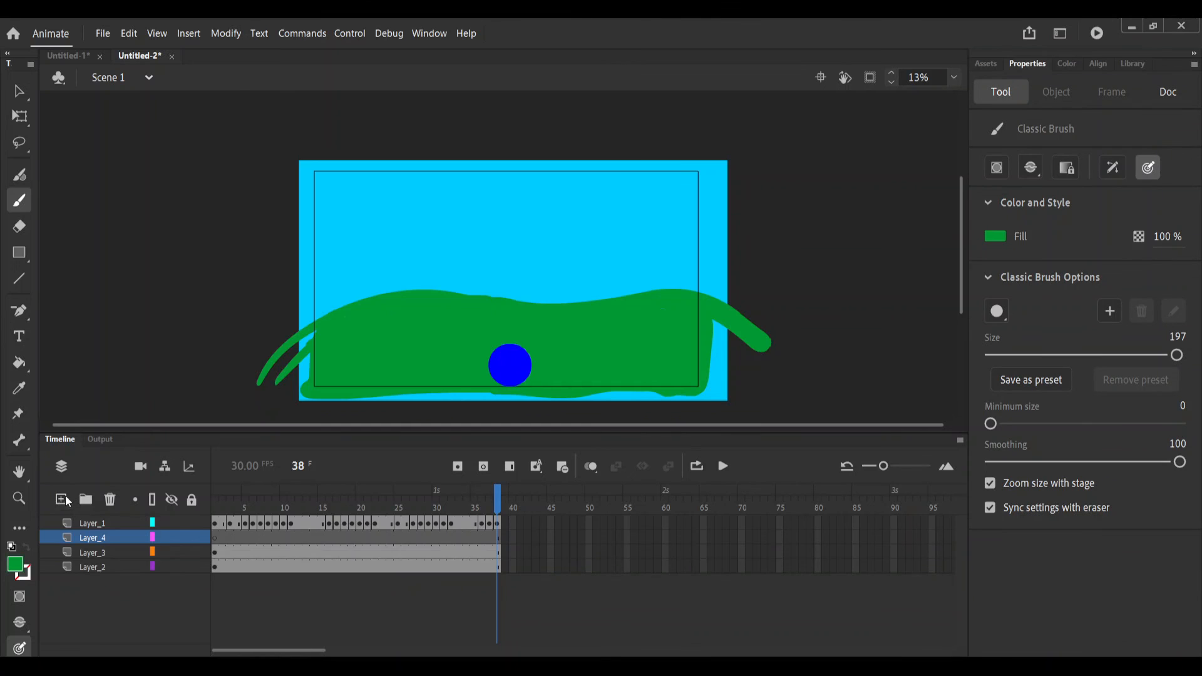
left_click(112, 532)
left_click_drag(111, 532, 115, 559)
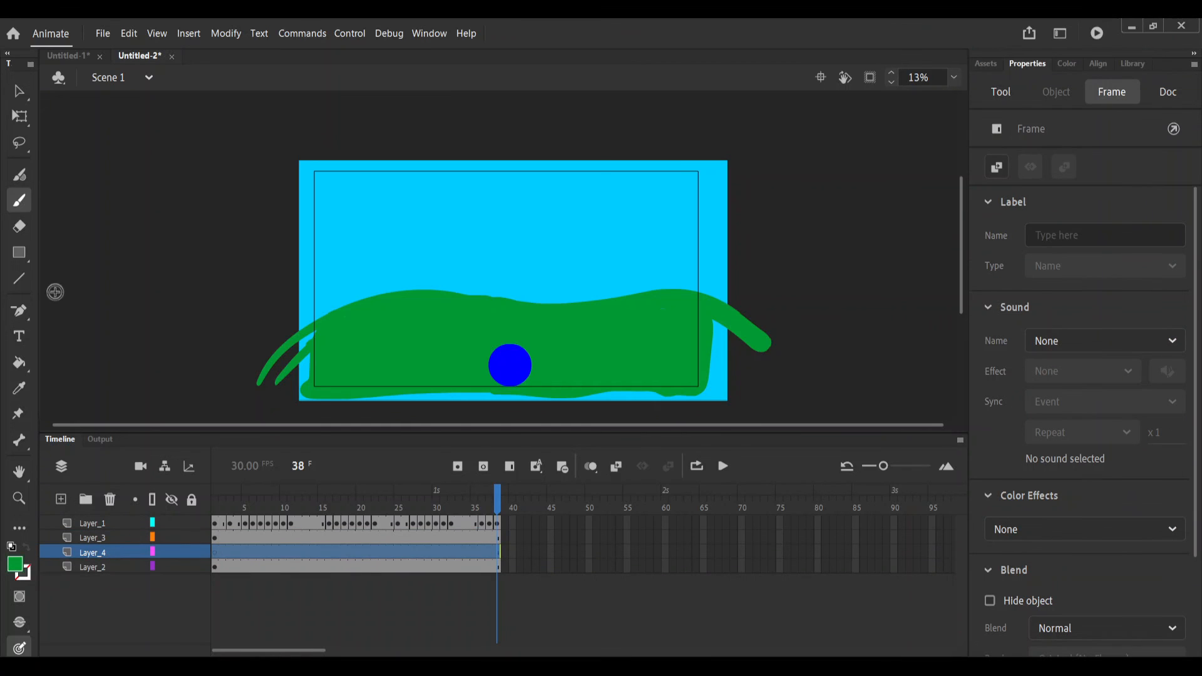
Draw a large yellow oval without a stroke on Layer_4 as a sun rising behind the green hill.
left_click(21, 253)
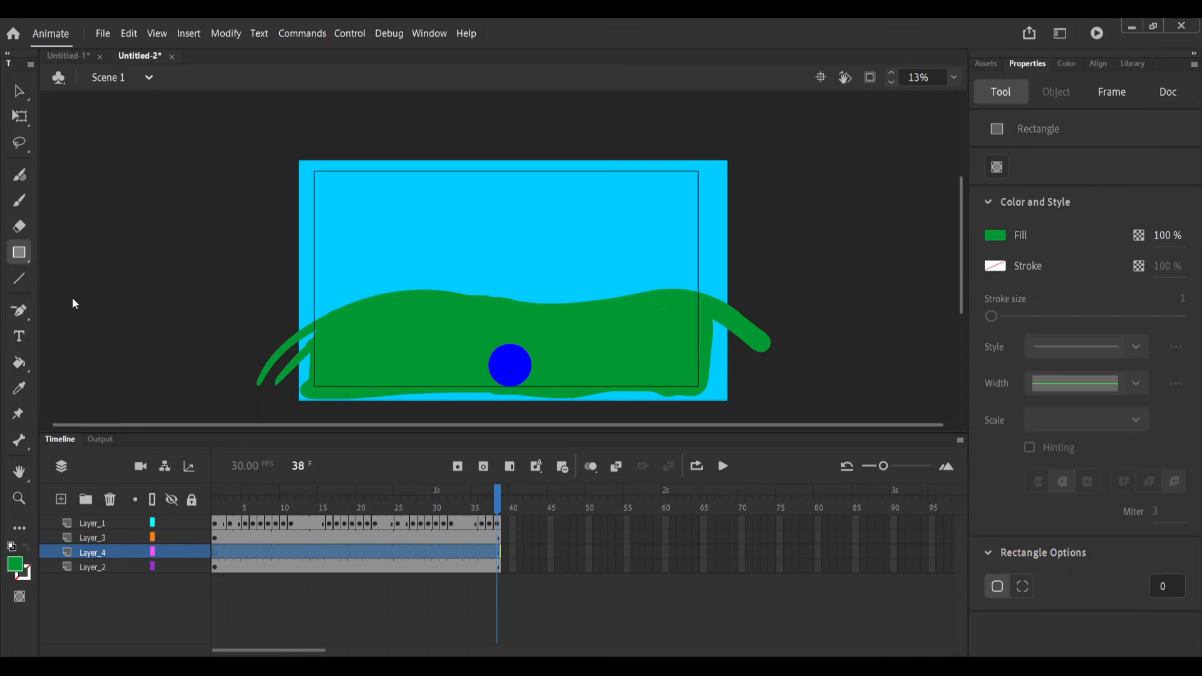
key("o")
left_click(1000, 237)
left_click(762, 374)
left_click_drag(457, 220, 612, 391)
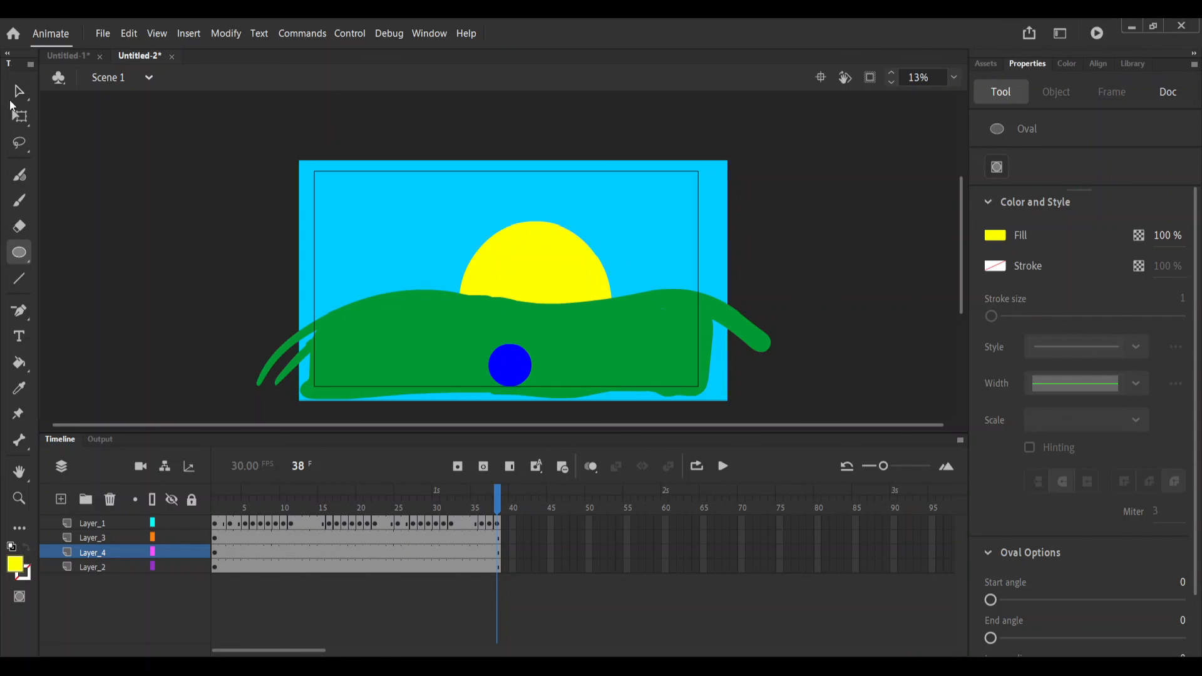
Move the sun to about X 1746, Y 449 and flatten it with Free Transform to about 1533 by 1426.
left_click(18, 90)
left_click(531, 283)
mouse_move(531, 283)
left_mouse_down()
mouse_move(542, 284)
mouse_move(532, 283)
left_mouse_up()
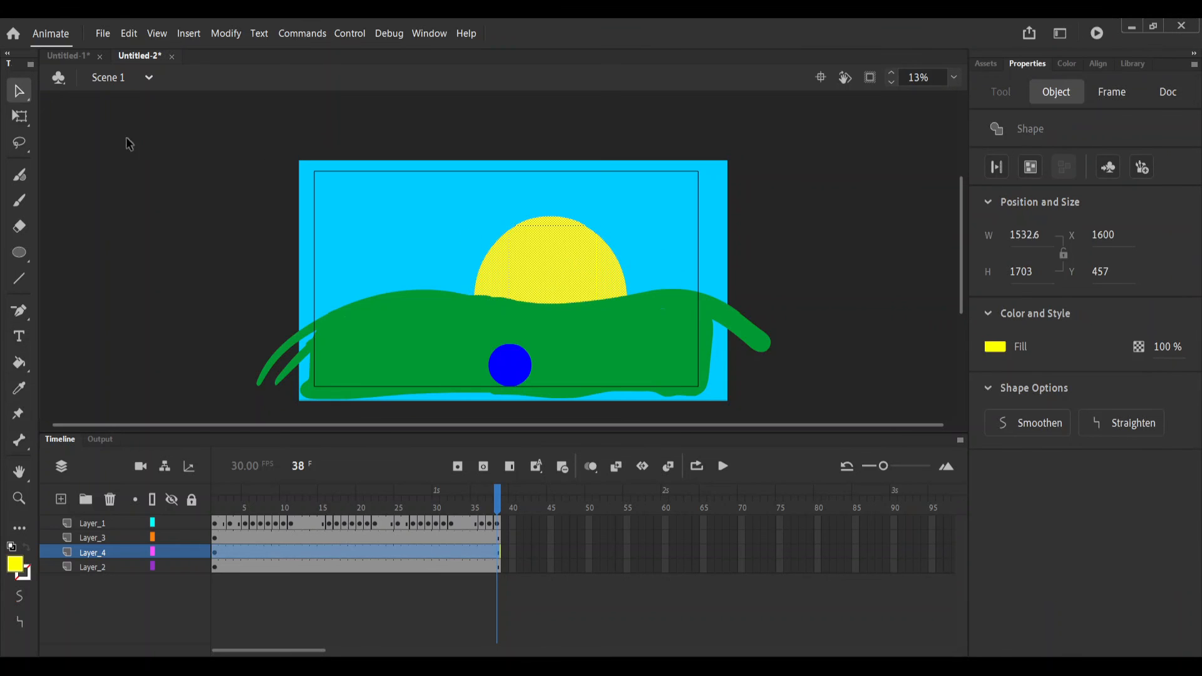
left_click(19, 123)
left_click_drag(550, 215, 583, 252)
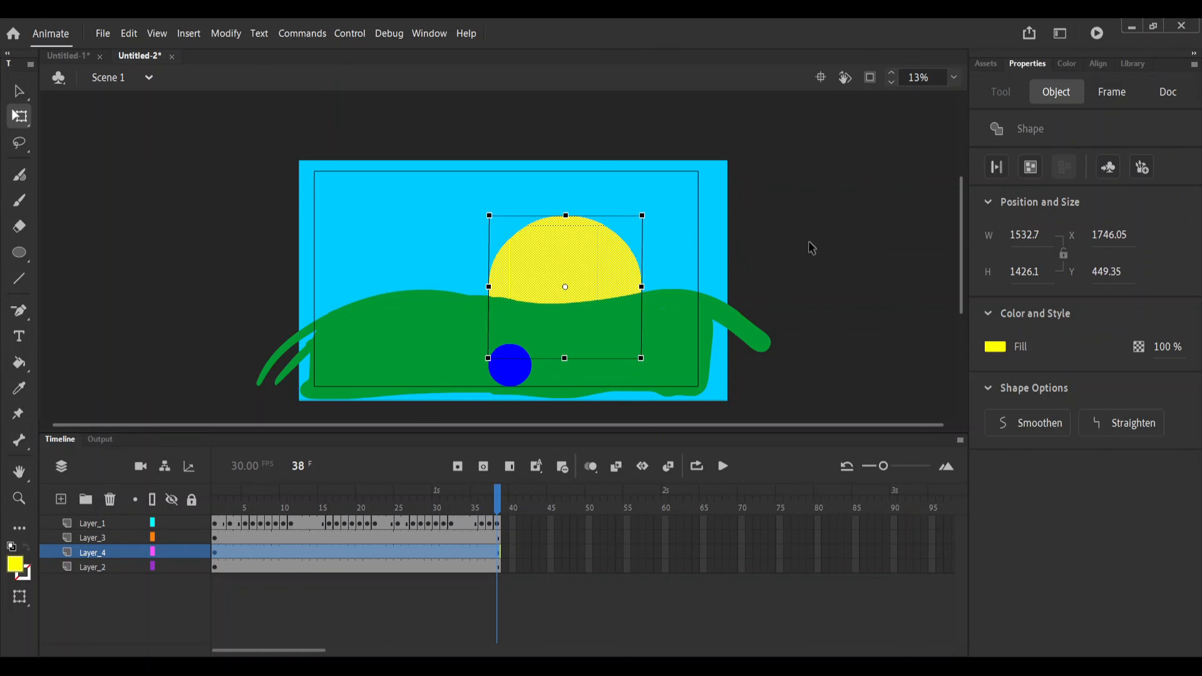
left_click(834, 251)
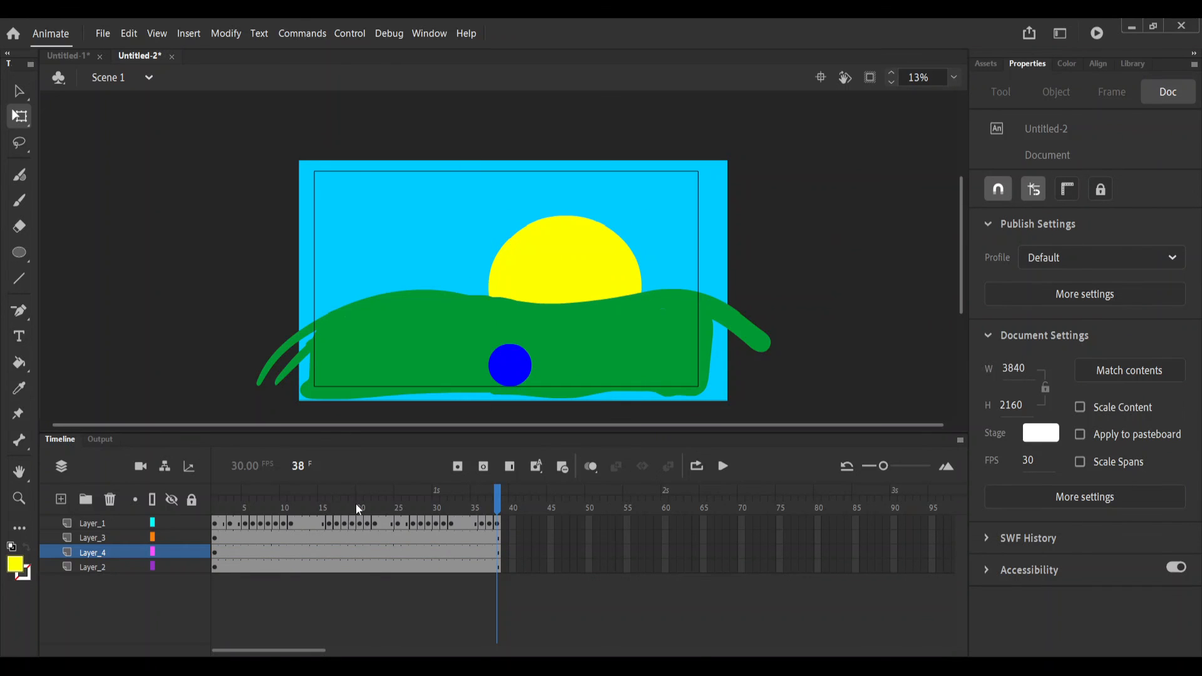
Step back through the frames to frame 1 and play the animation to review the bouncing ball against the background.
key("comma")
key("comma")
key("comma")
key("comma")
key("comma")
key("comma")
key("comma")
key("comma")
key("comma")
key("comma")
key("comma")
key("comma")
key("comma")
key("comma")
key("comma")
key("comma")
key("comma")
key("comma")
key("comma")
key("comma")
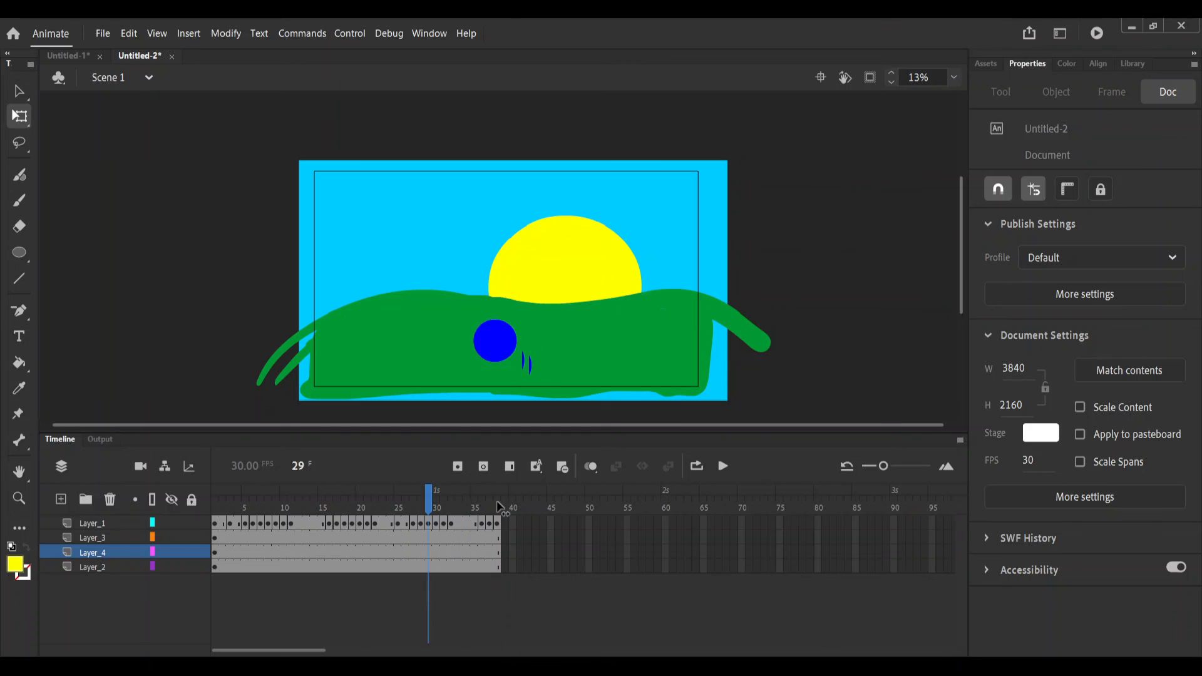
key("comma")
key("comma")
key("comma")
key("comma")
key("comma")
key("comma")
key("comma")
key("comma")
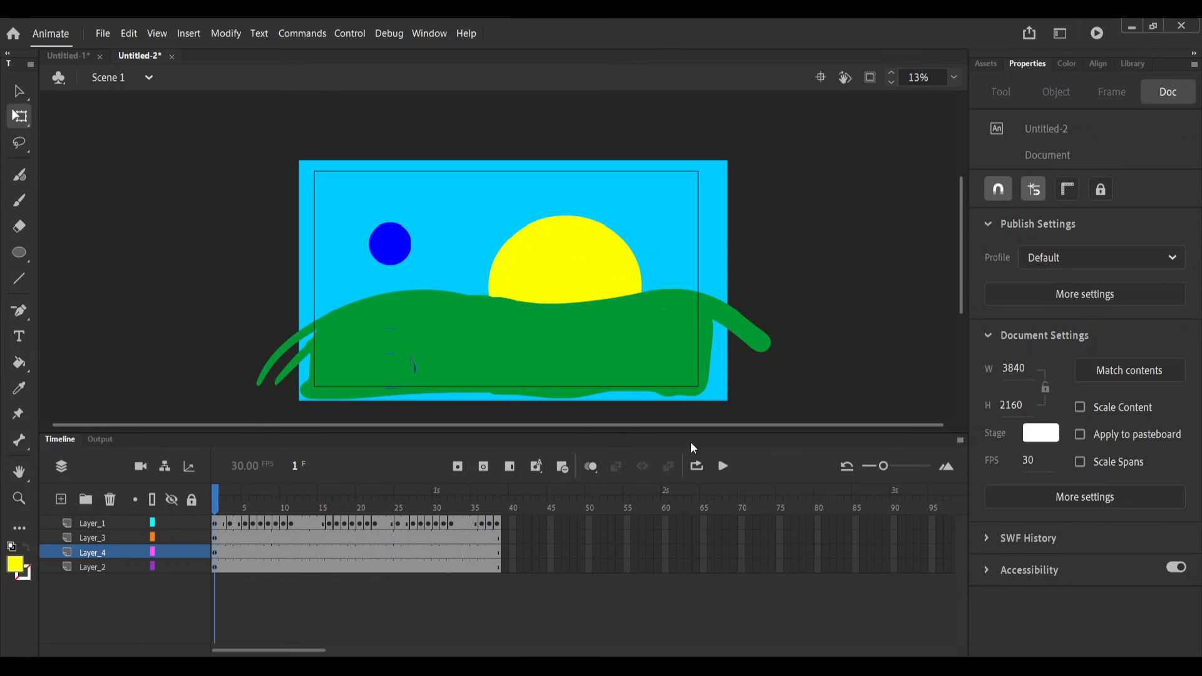
left_click(722, 466)
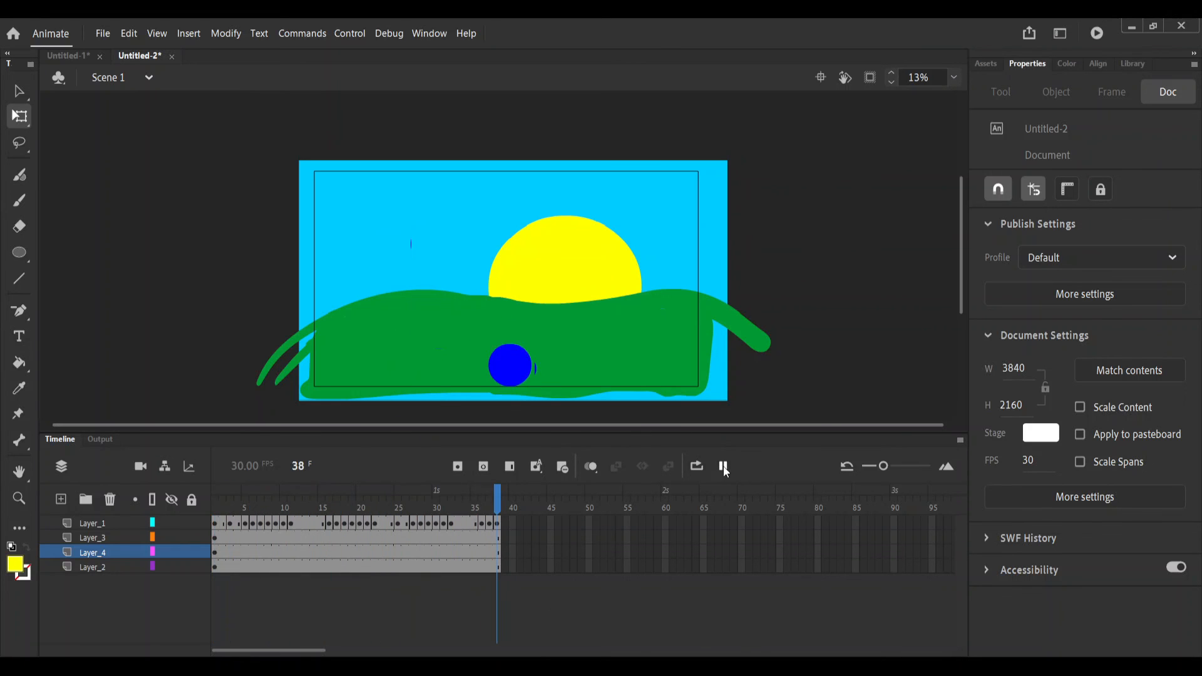
left_click(720, 470)
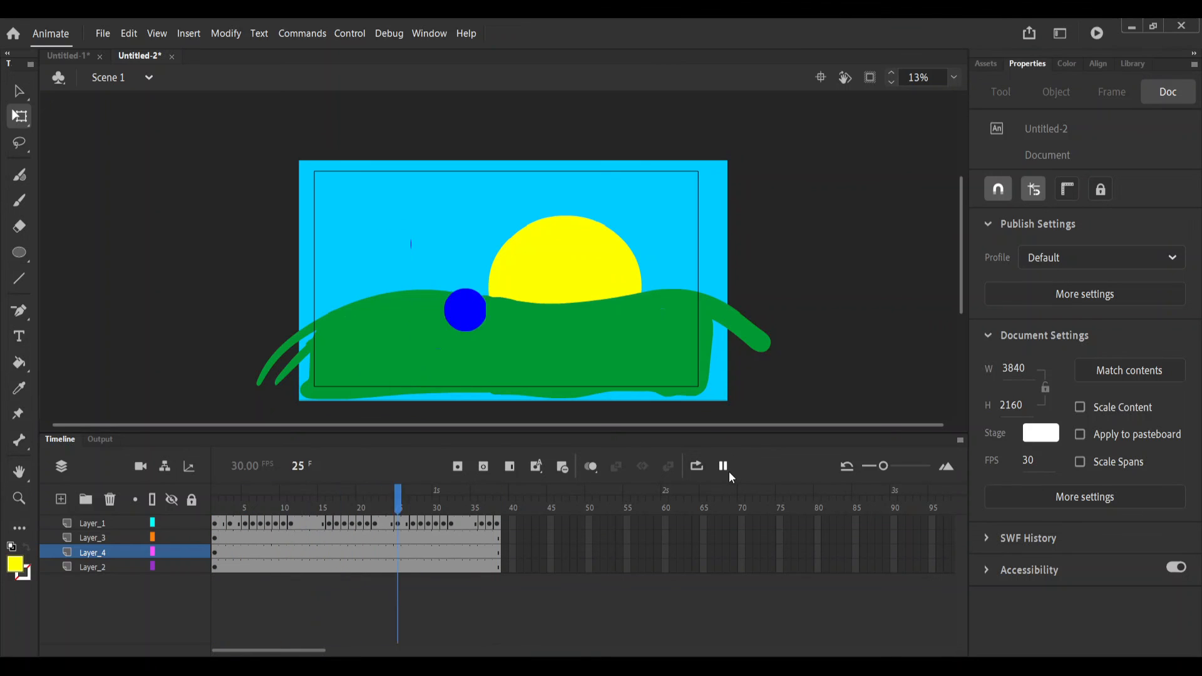